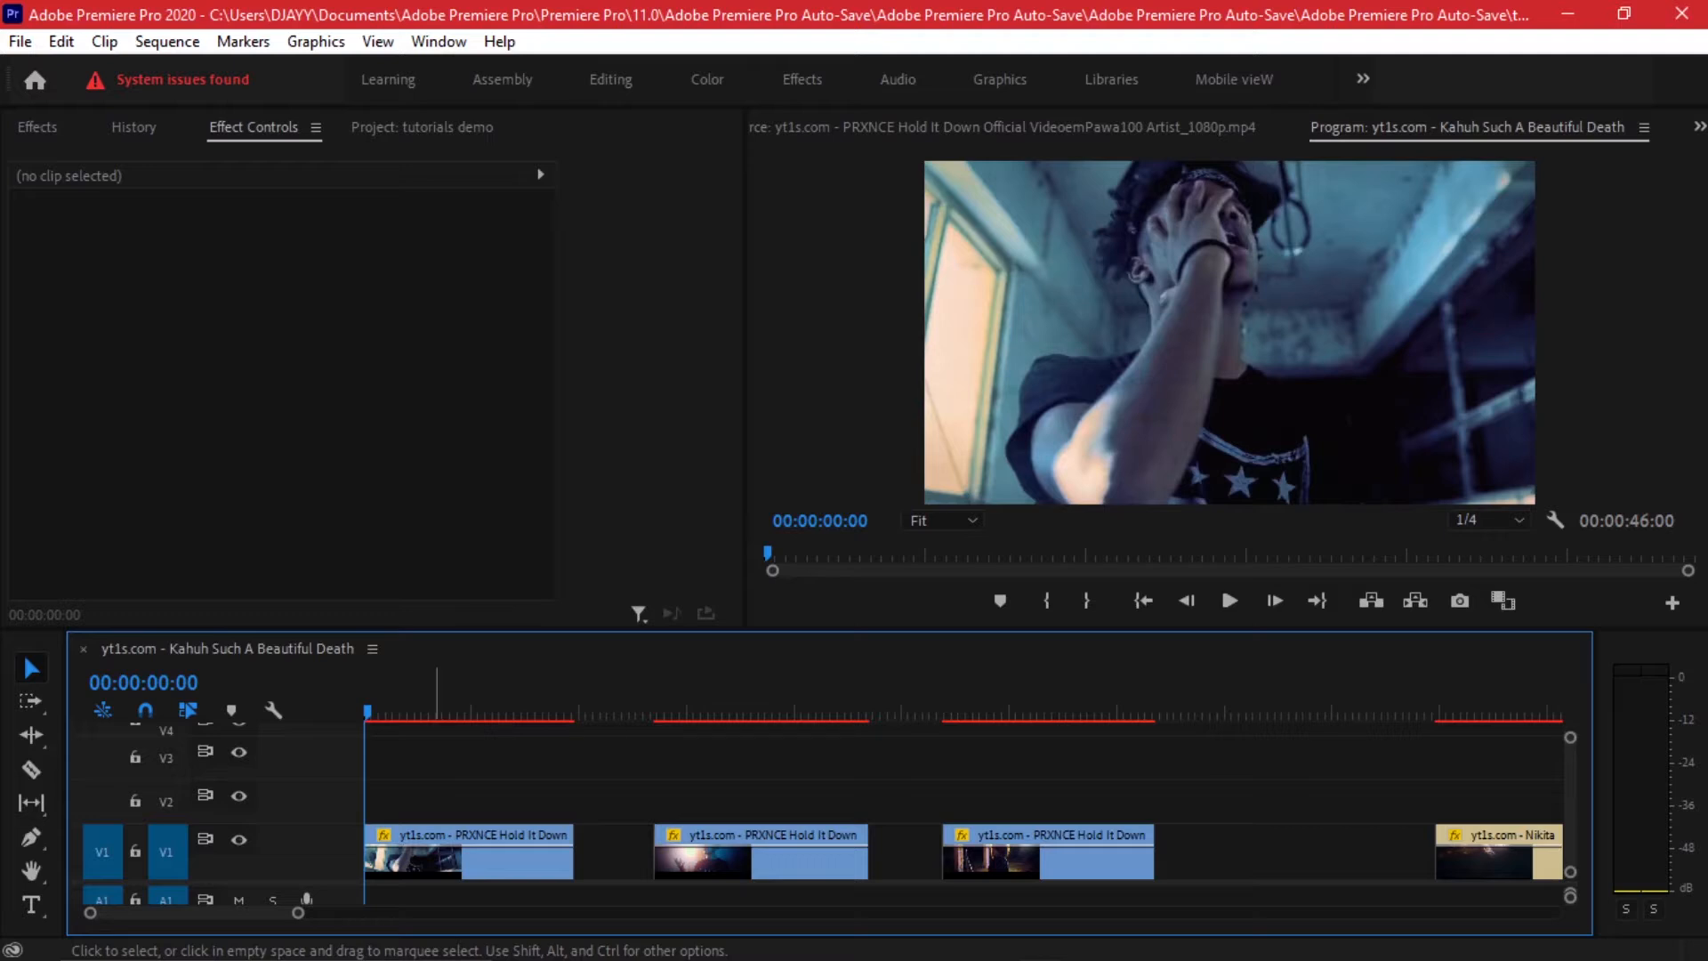
Step: Duplicate the first V1 clip onto track V2 directly above the original
left_click(389, 712)
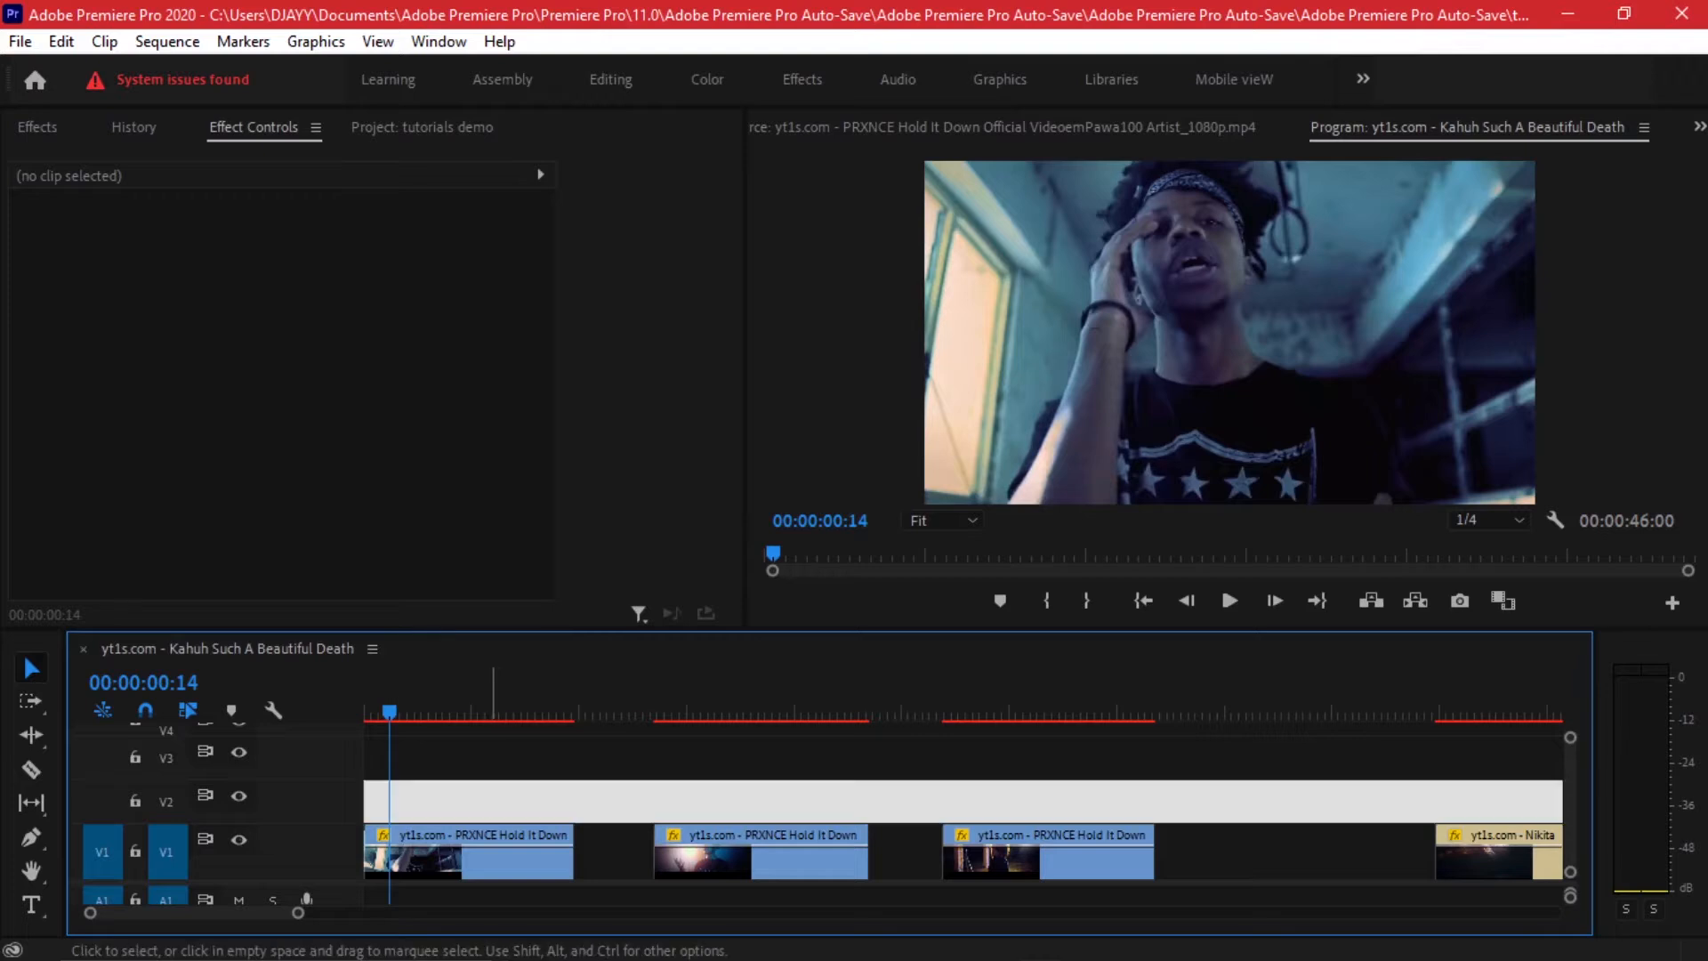
left_click(489, 852)
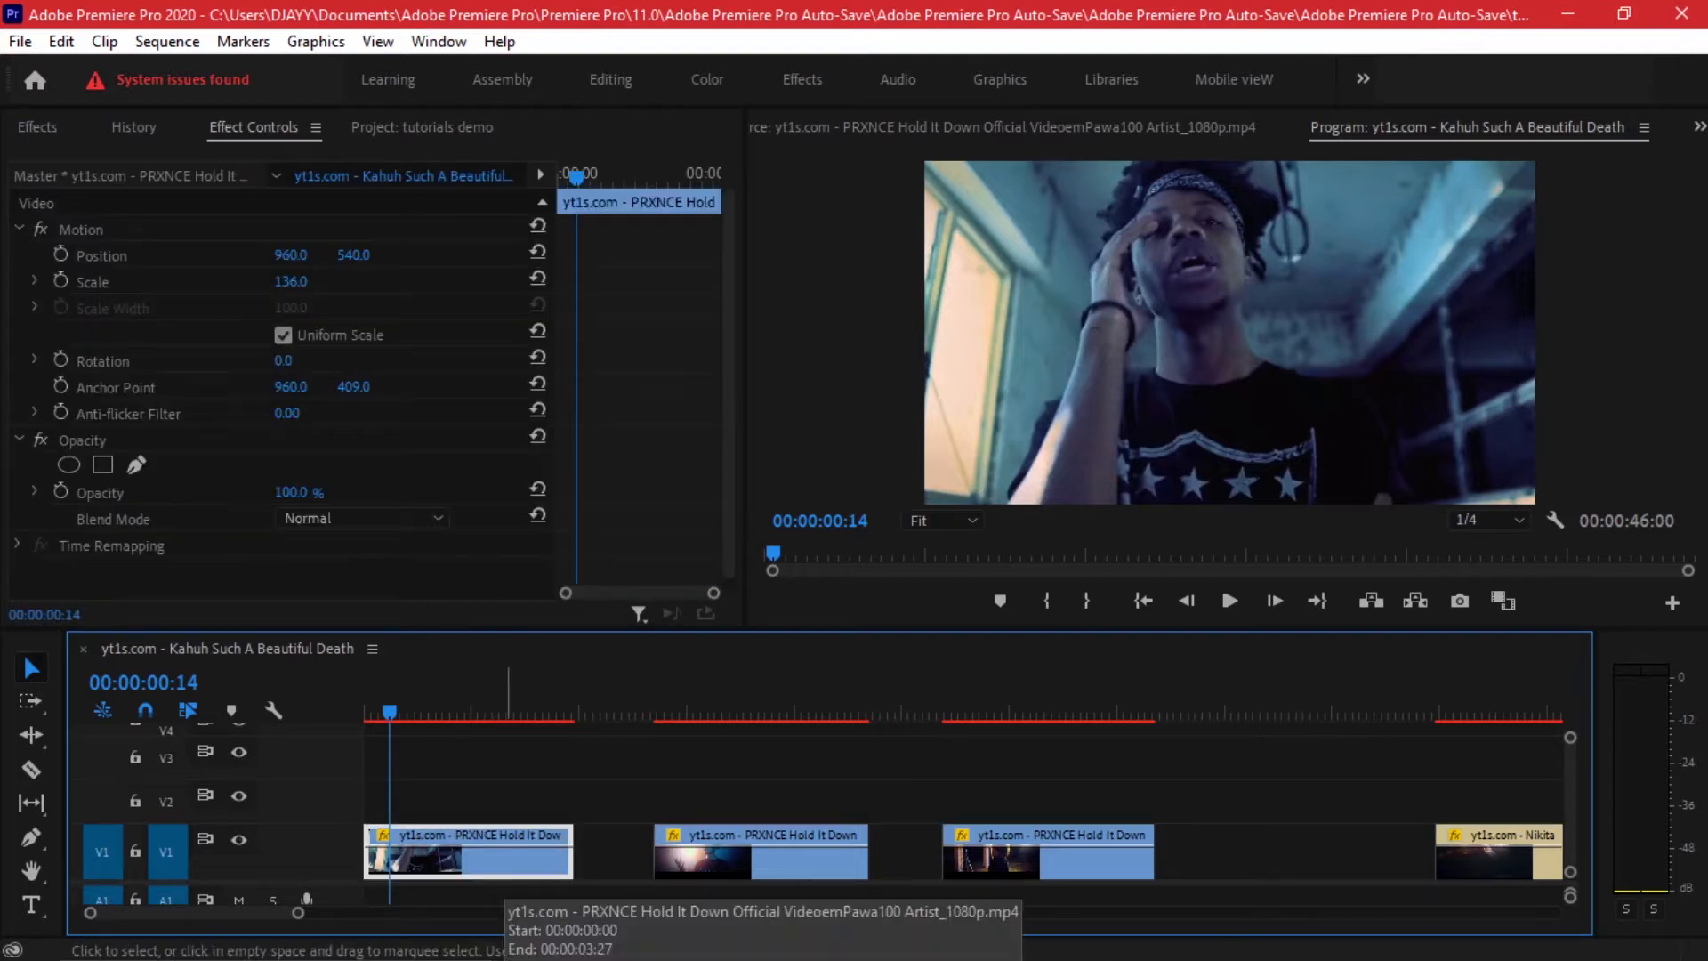
left_click_drag(509, 854, 504, 800)
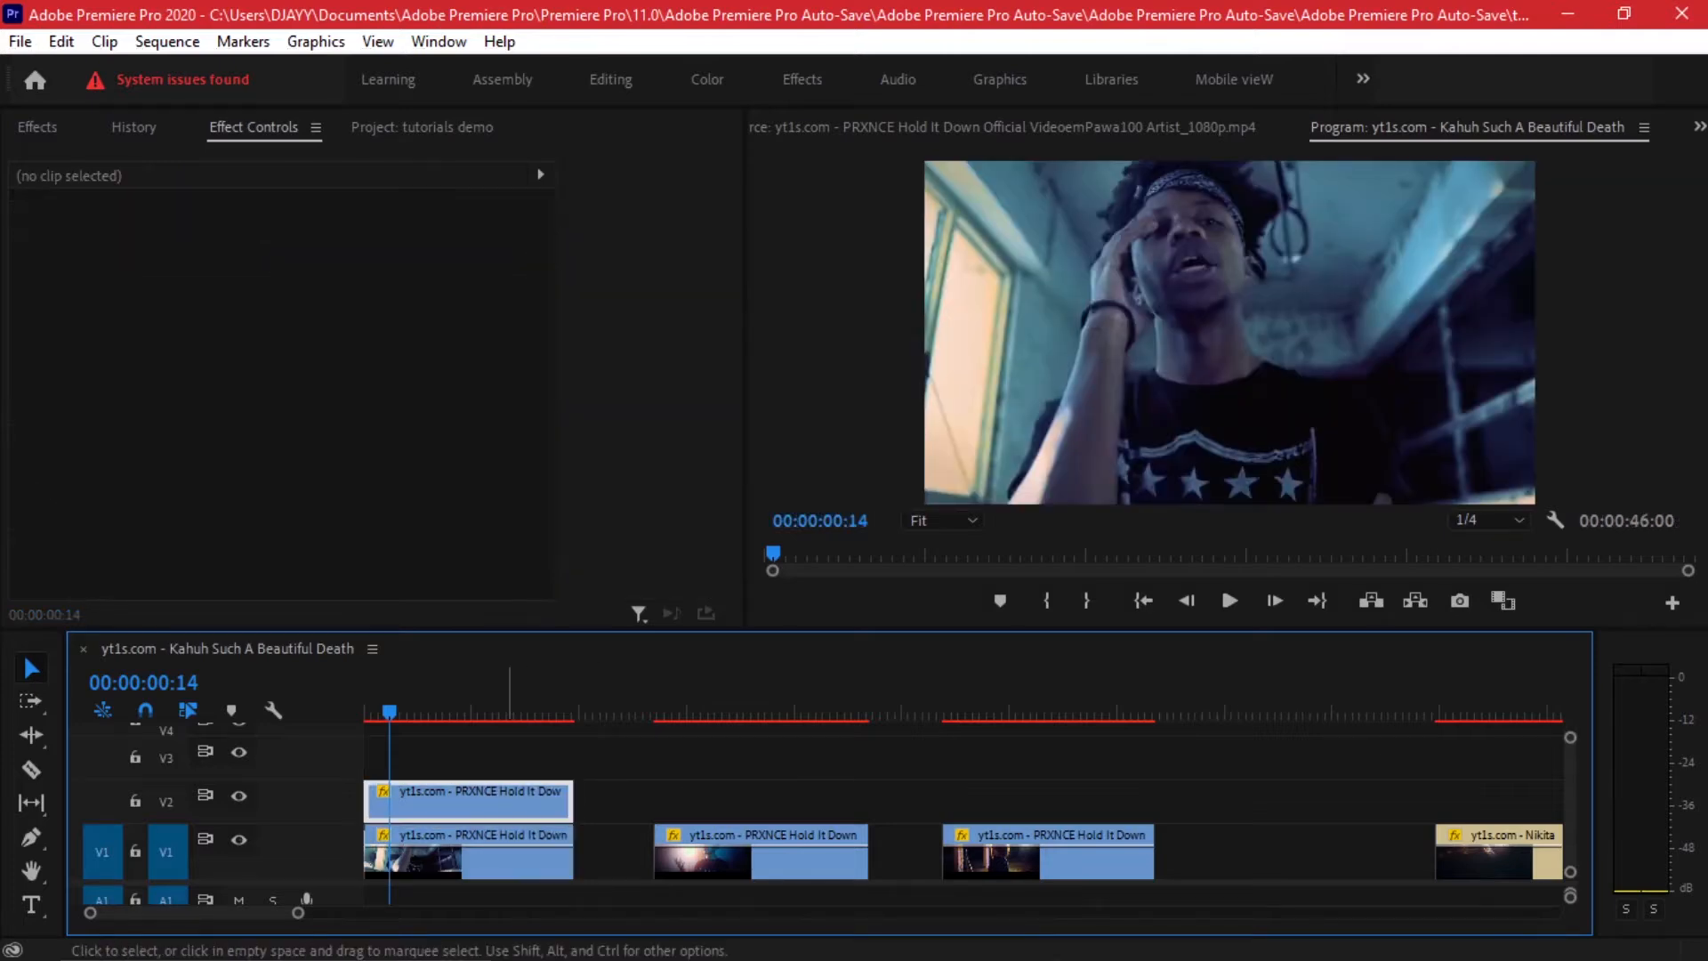
Step: Find the Channel video effect Invert by searching for "invert" and apply it to the duplicate clip on V2
key("shift+7")
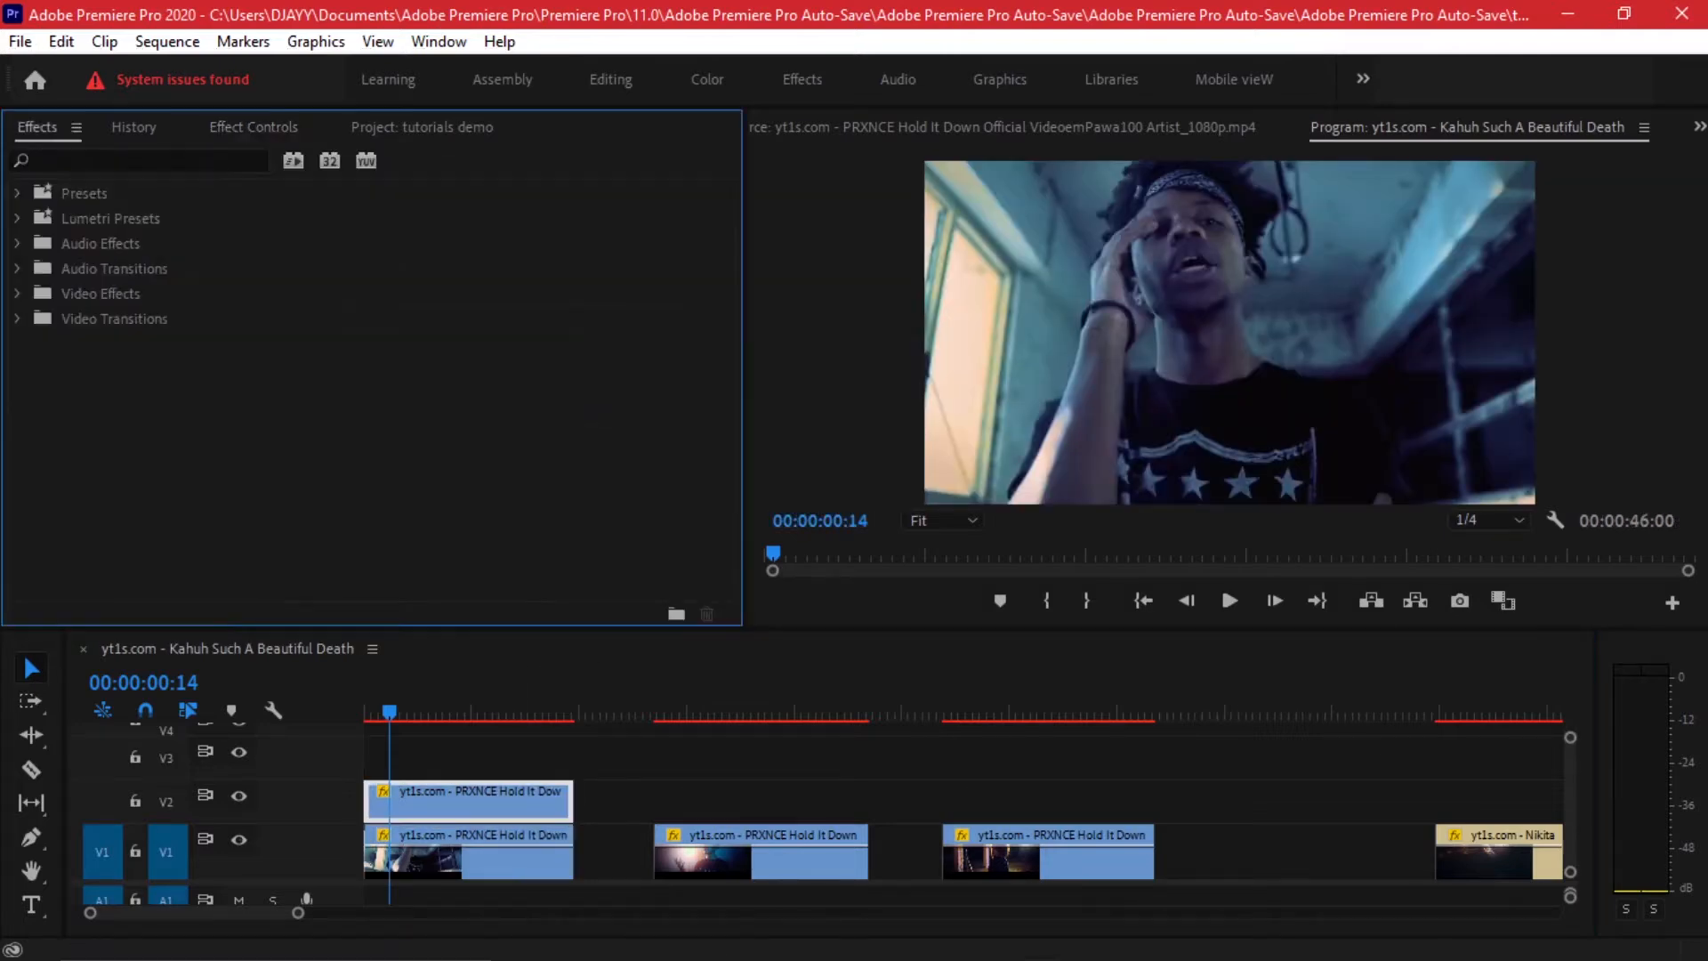
left_click(147, 161)
type("invert")
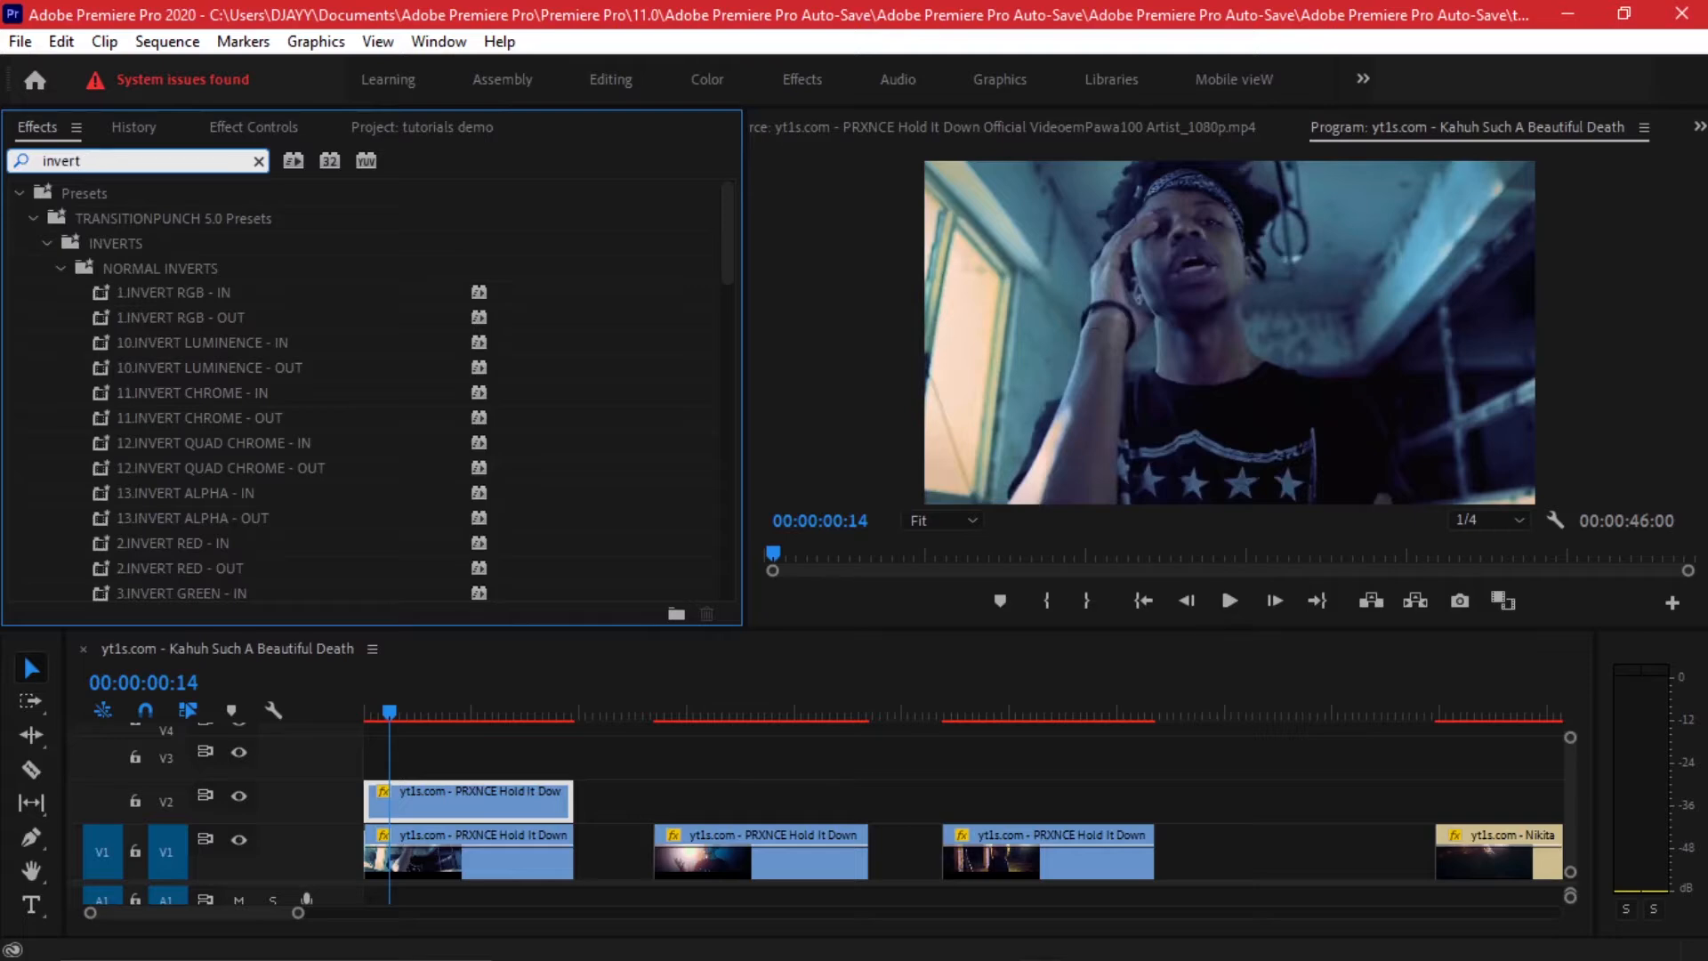
left_click(19, 193)
left_click(107, 393)
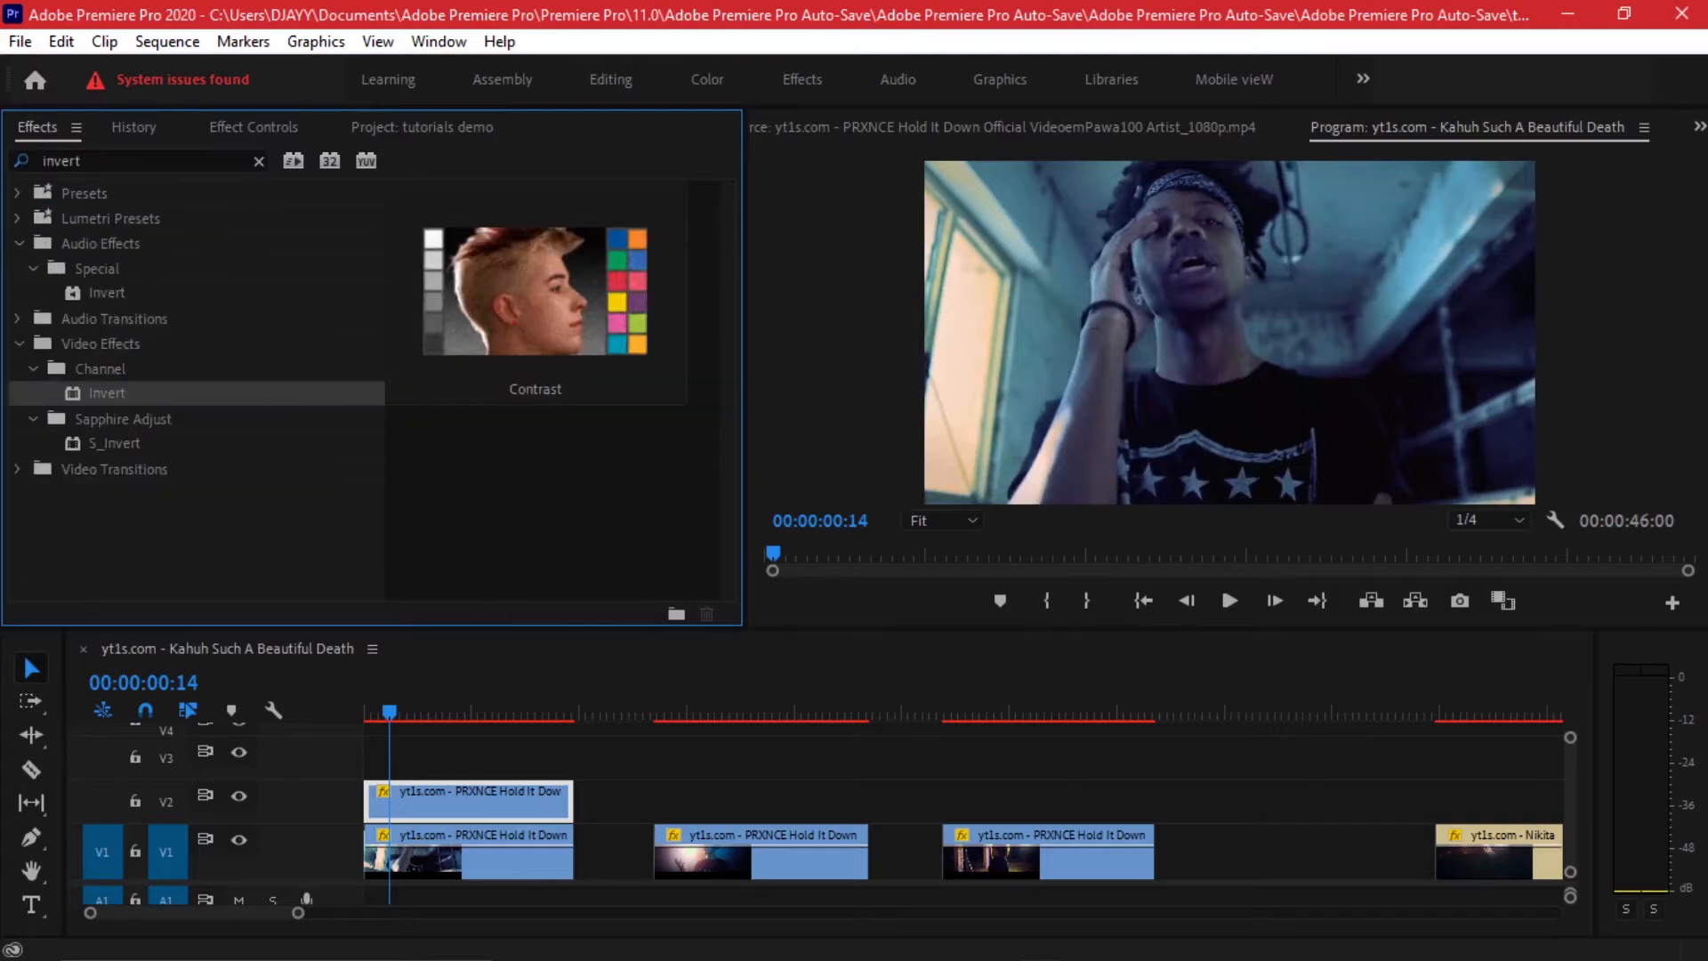
left_click_drag(107, 393, 511, 801)
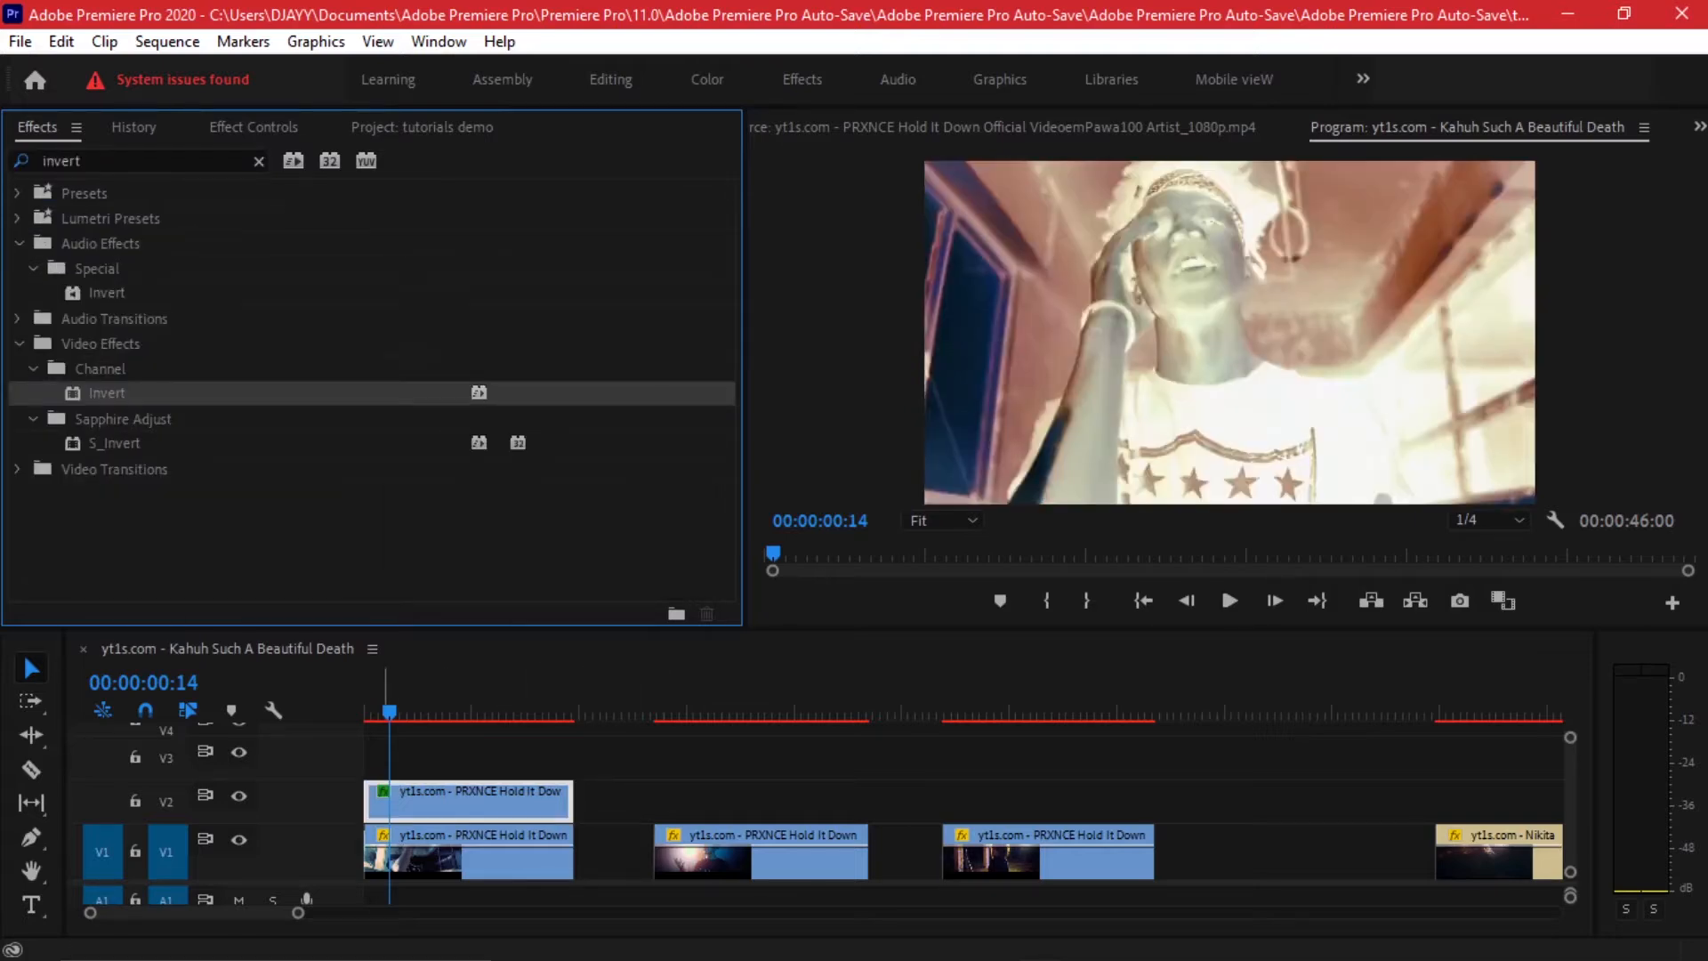
Step: Examine the Invert effect's settings on the V2 duplicate with the playhead at 00:00:00:24
left_click_drag(389, 711, 407, 712)
left_click(254, 127)
scroll(369, 392, "down", 3)
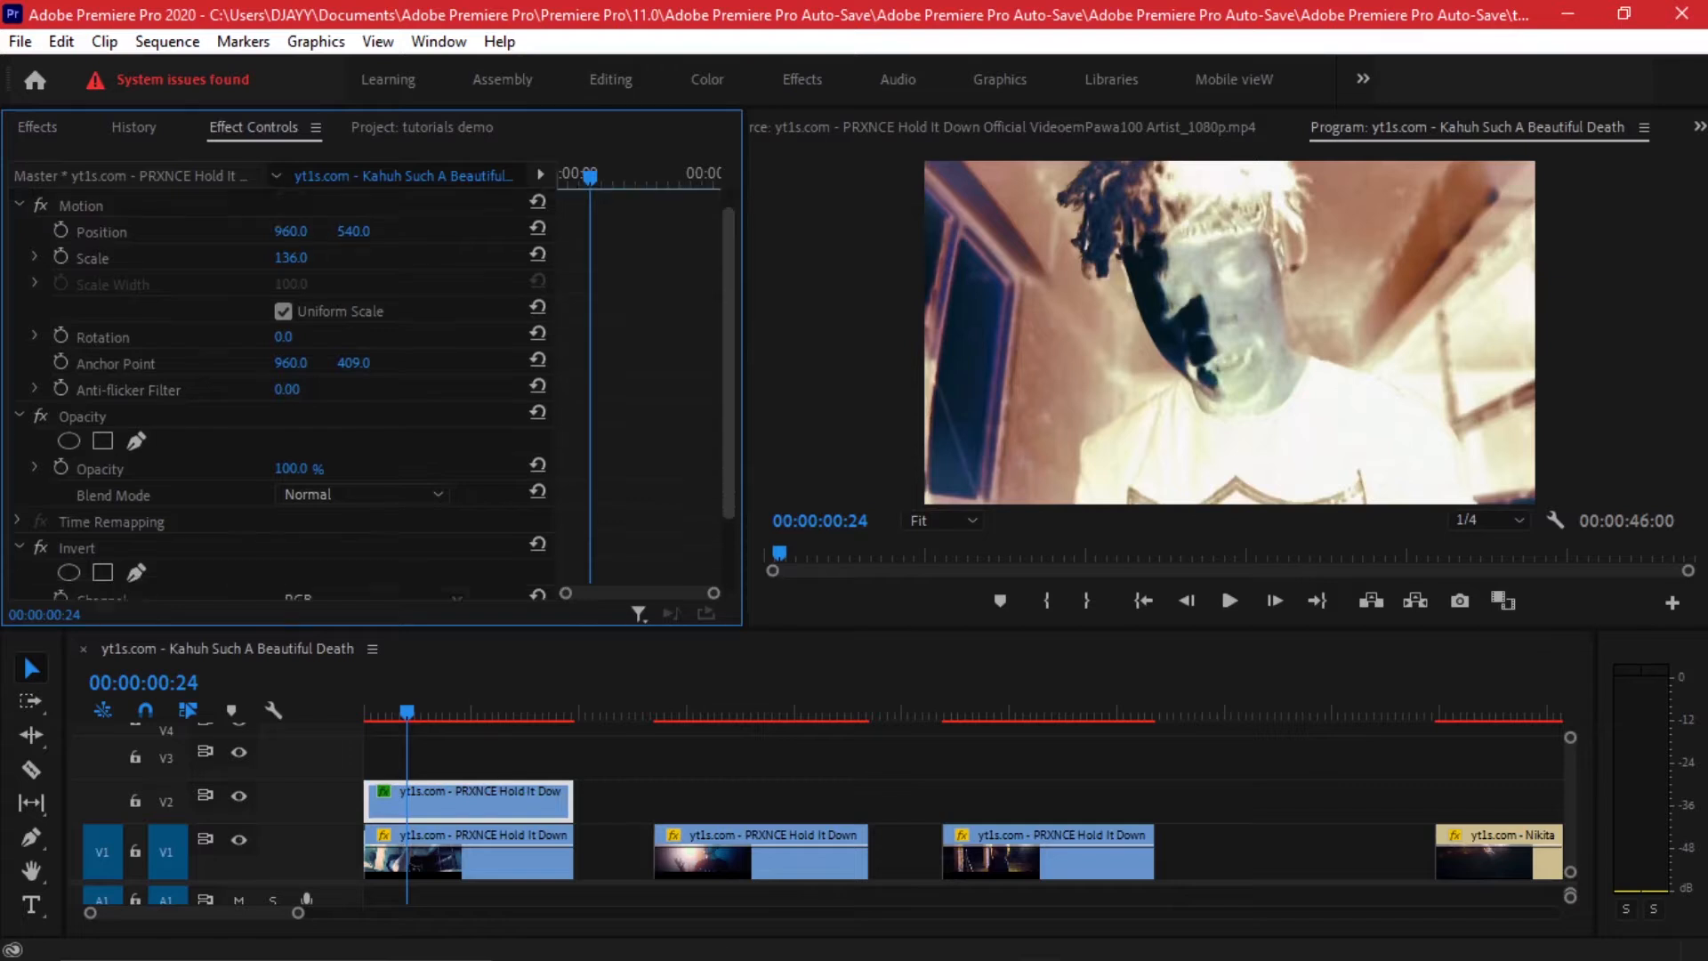
scroll(369, 391, "up", 3)
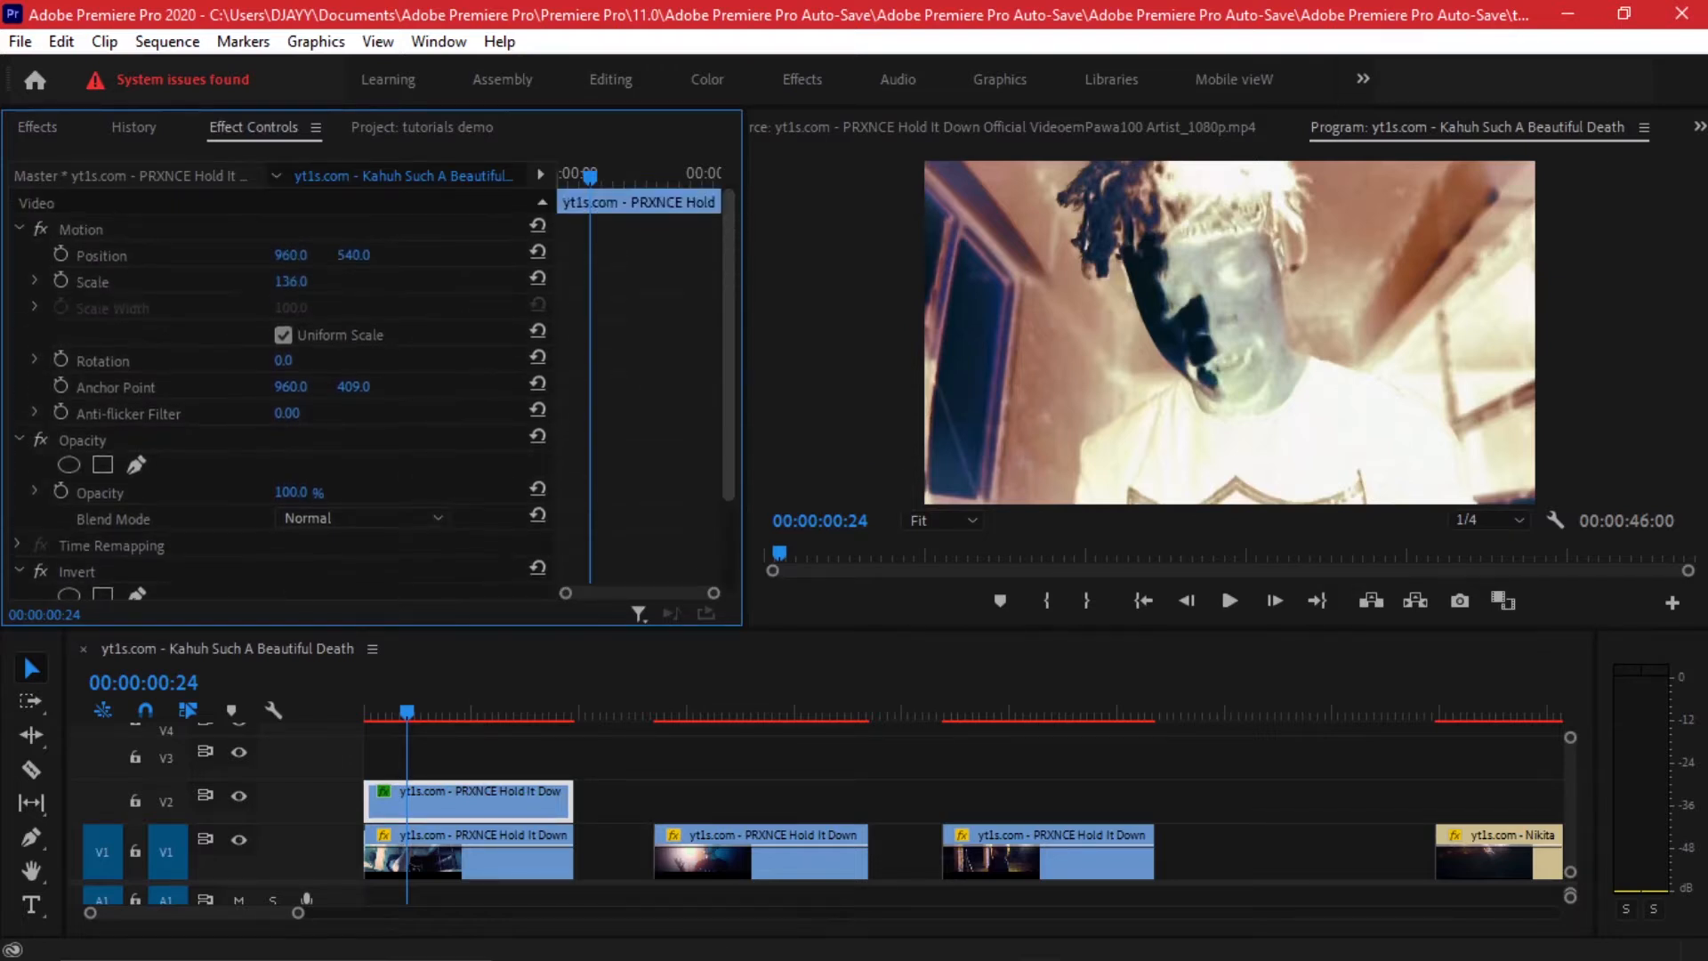
scroll(369, 392, "down", 3)
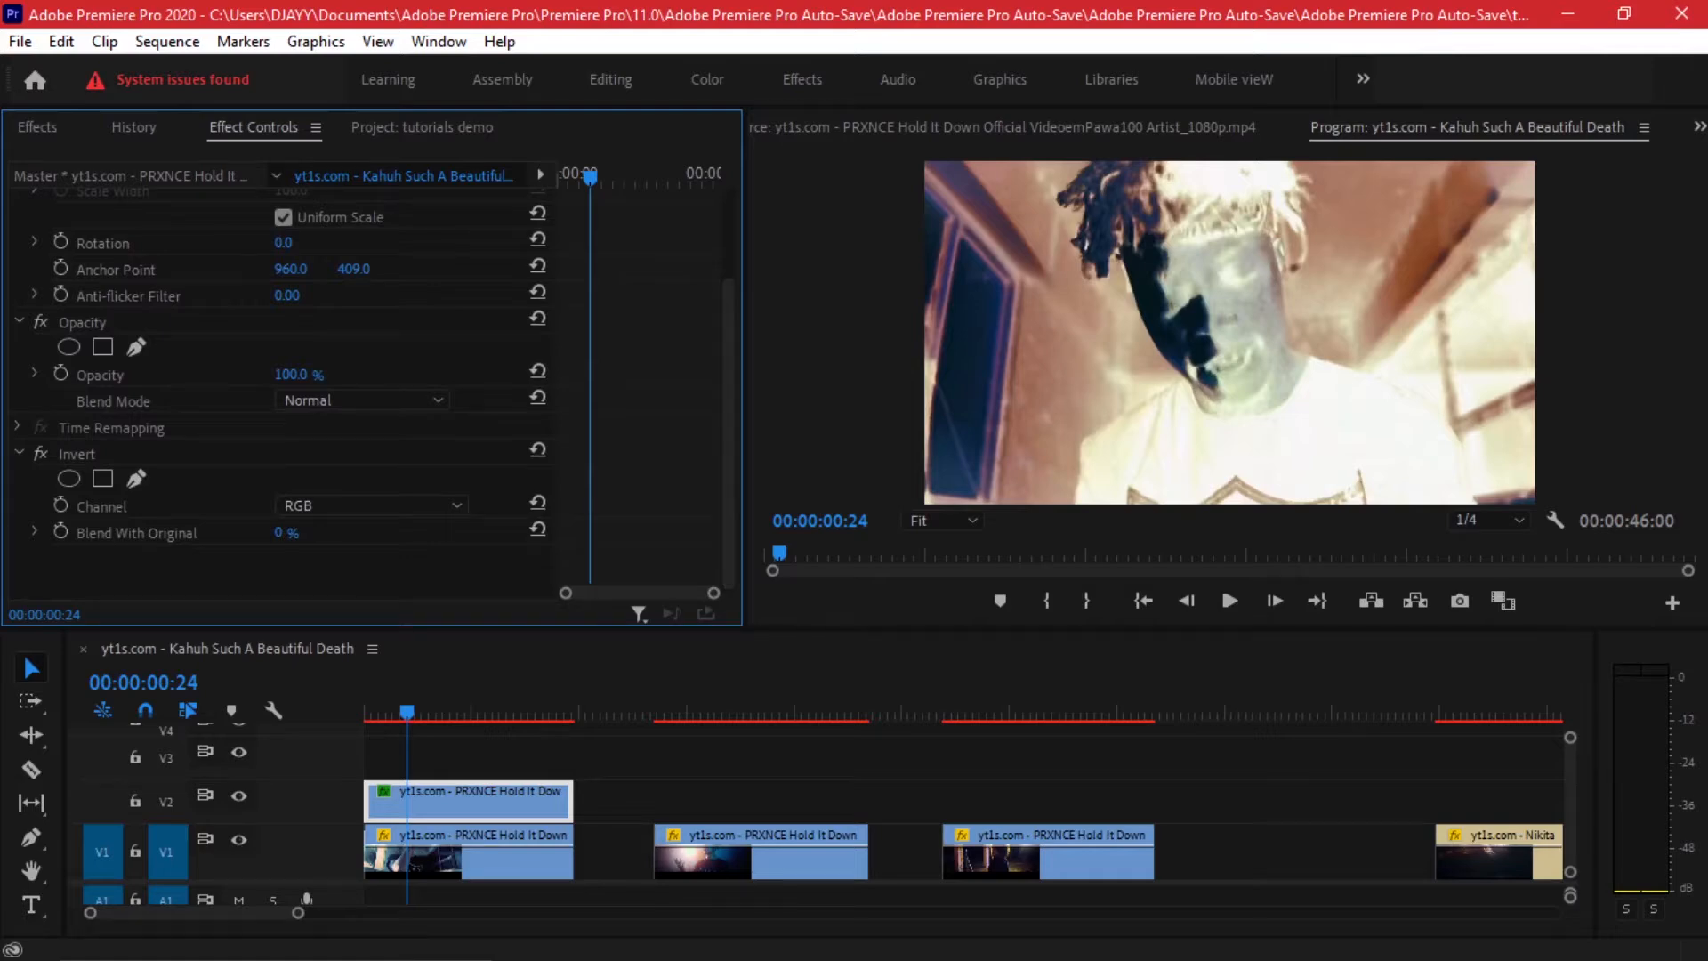
key("grave")
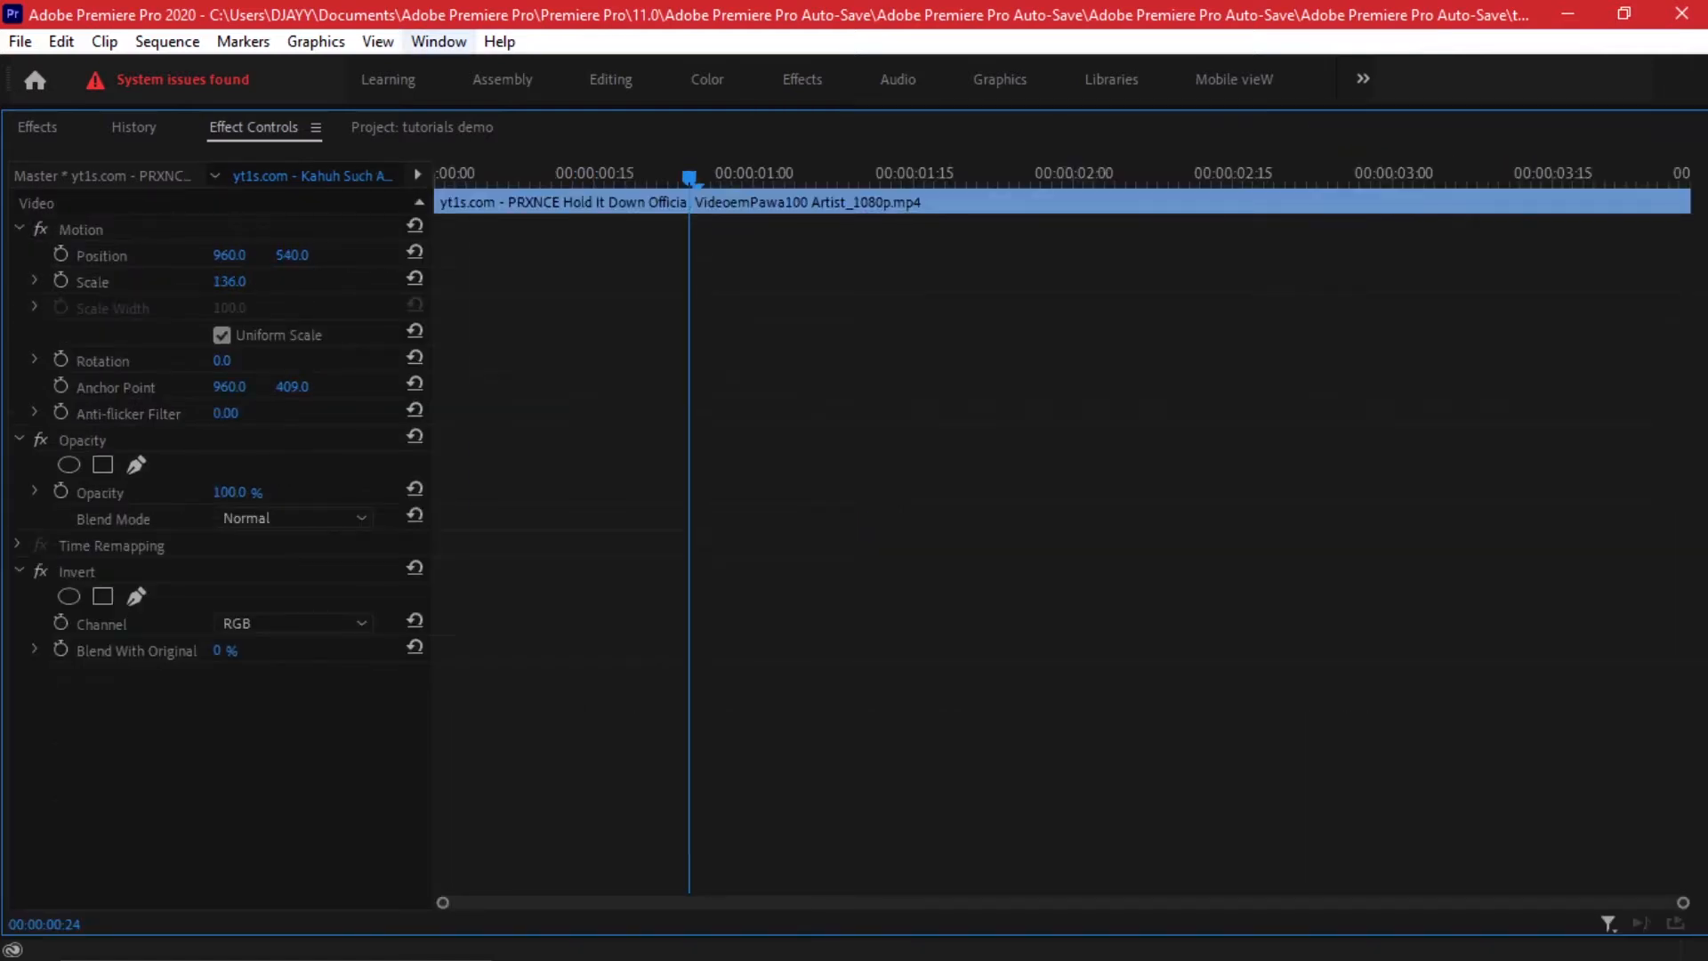
left_click(438, 41)
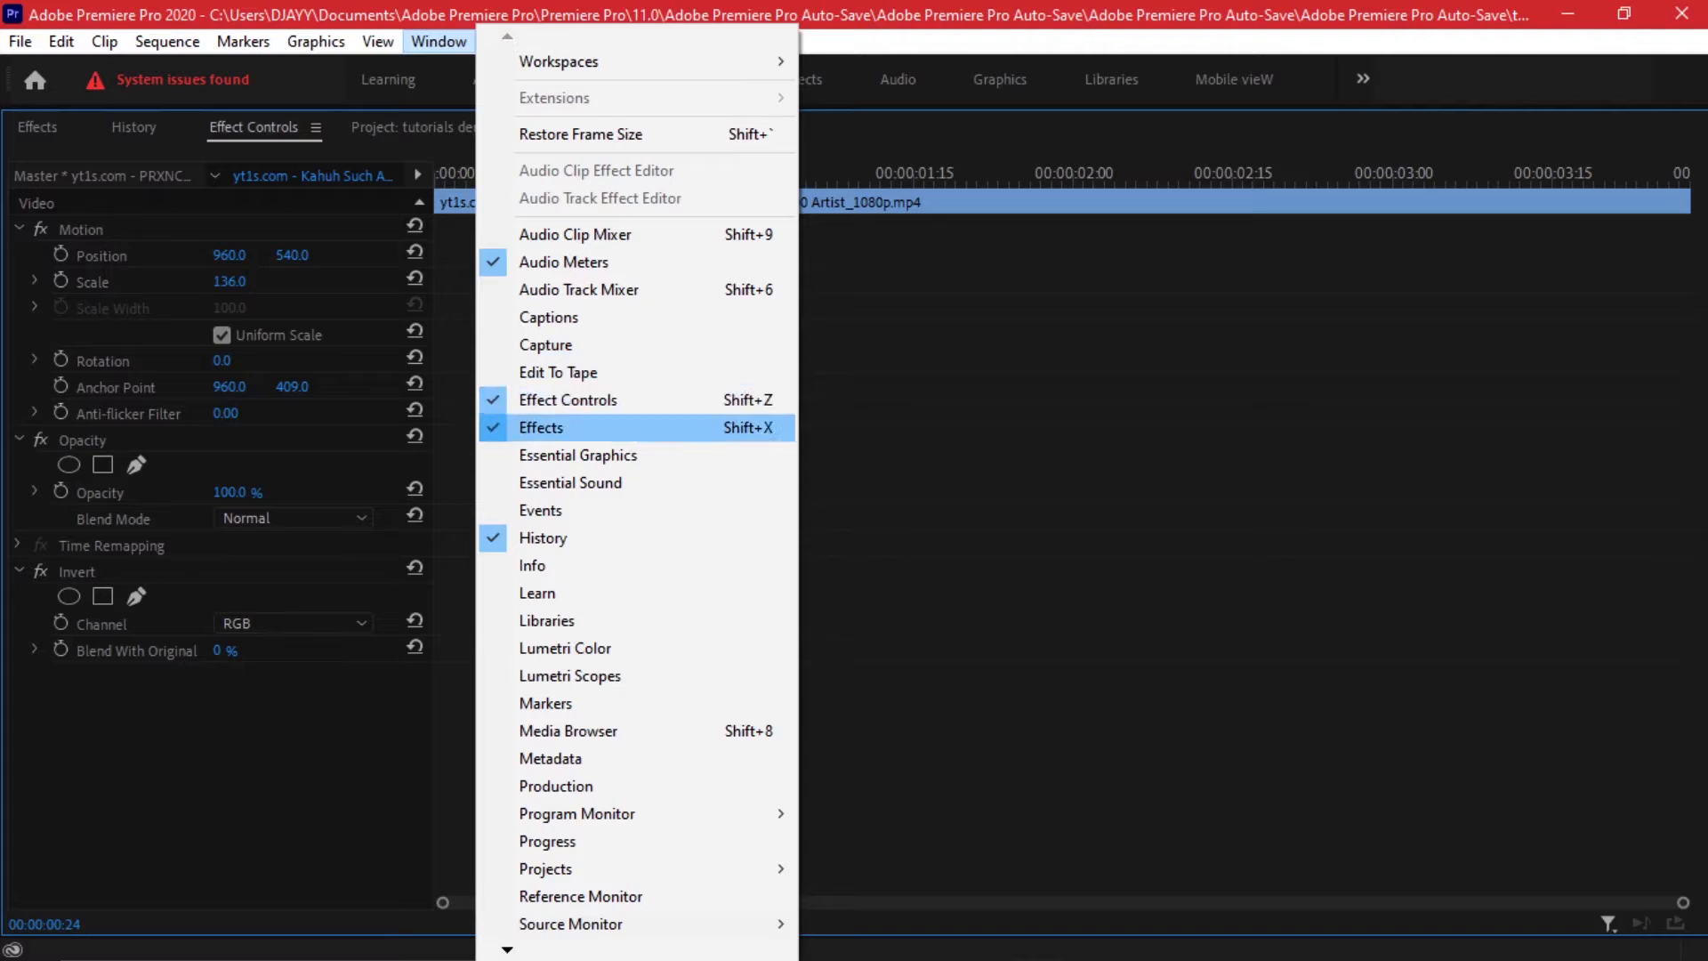
left_click(570, 428)
key("grave")
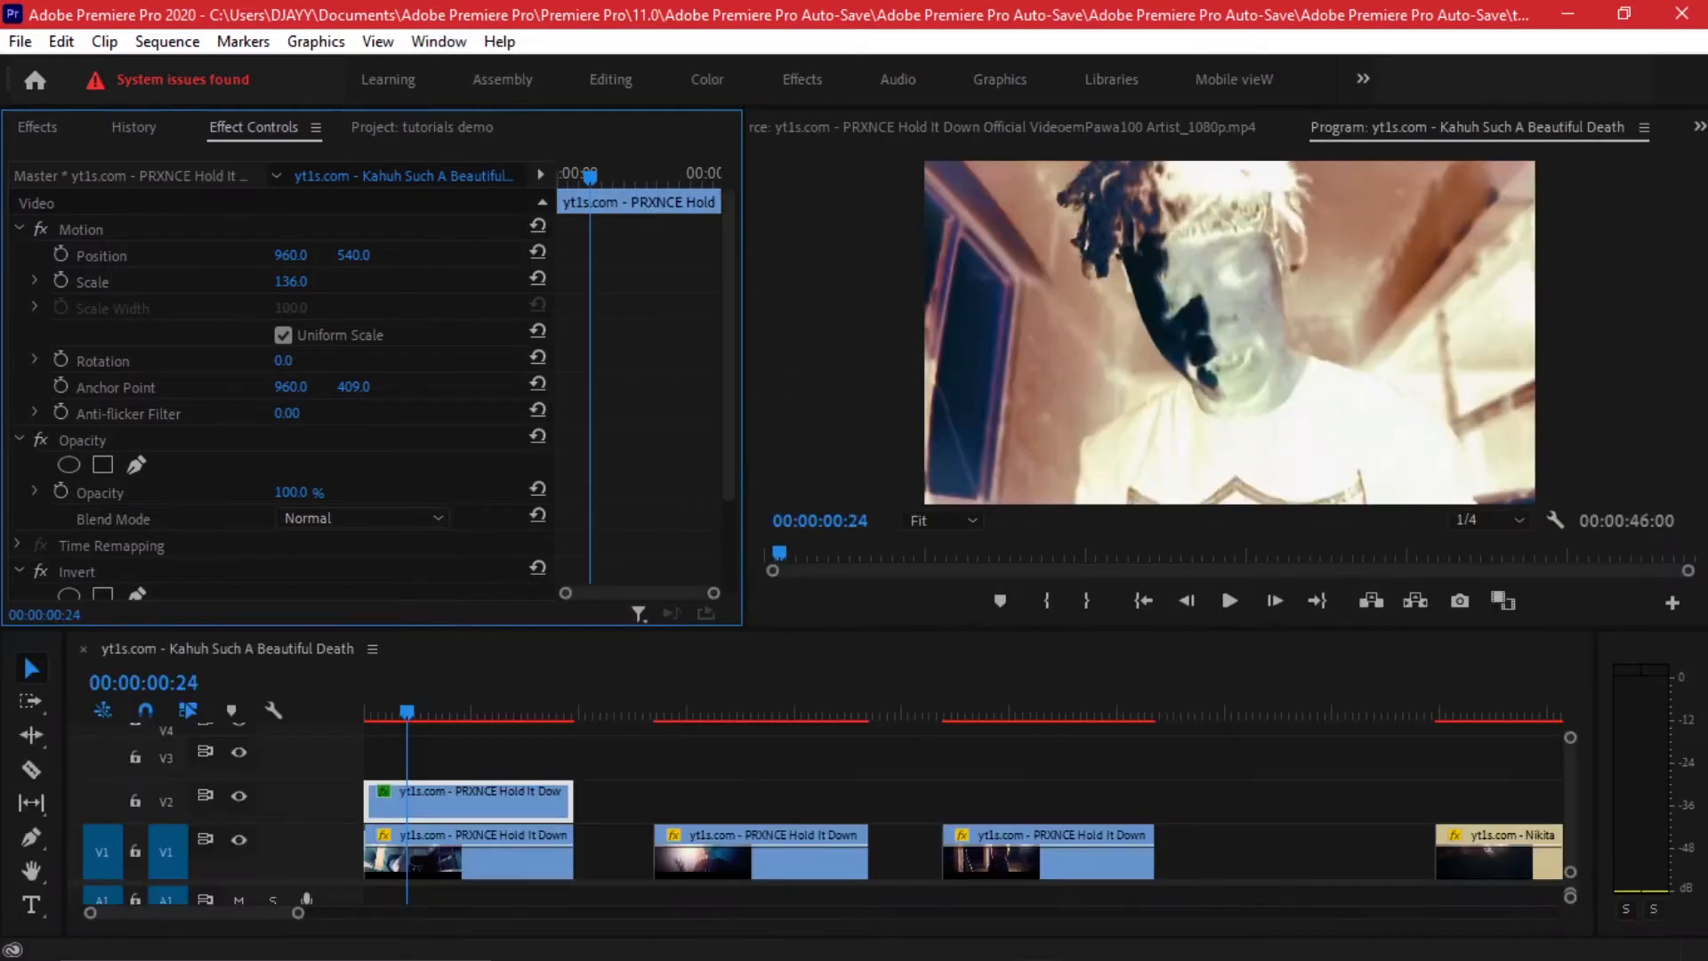
scroll(276, 373, "down", 3)
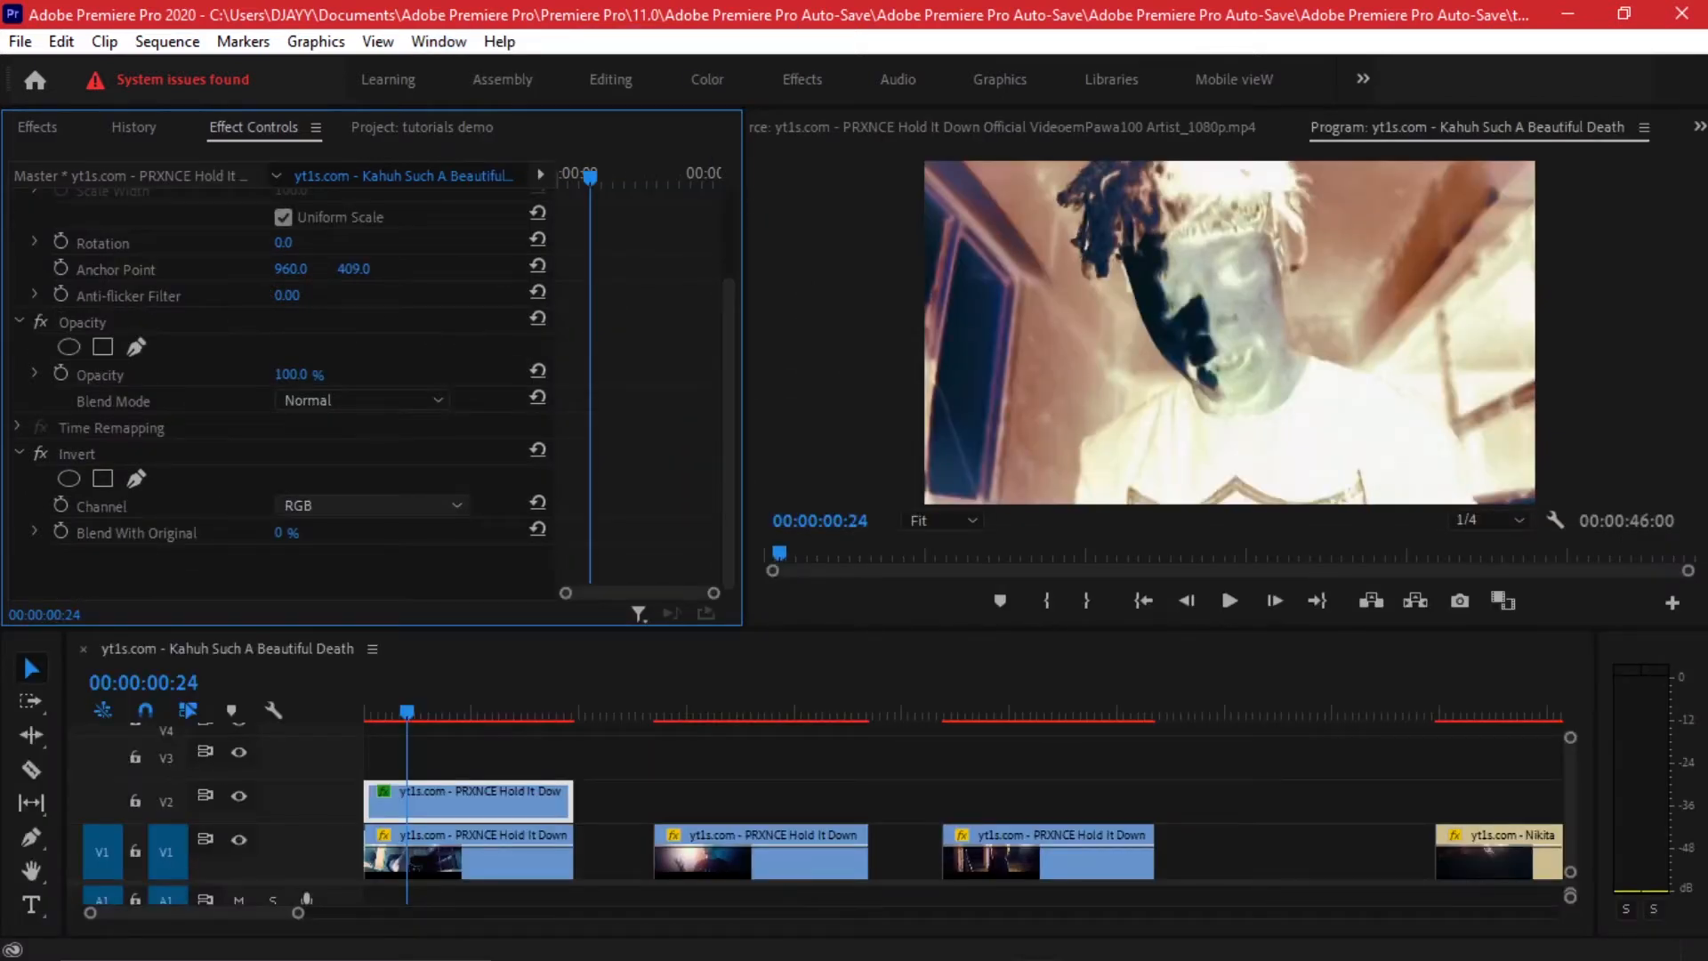
Step: Try the Red, Green, Blue and Lightness channels for the Invert effect, then return it to RGB
left_click(372, 505)
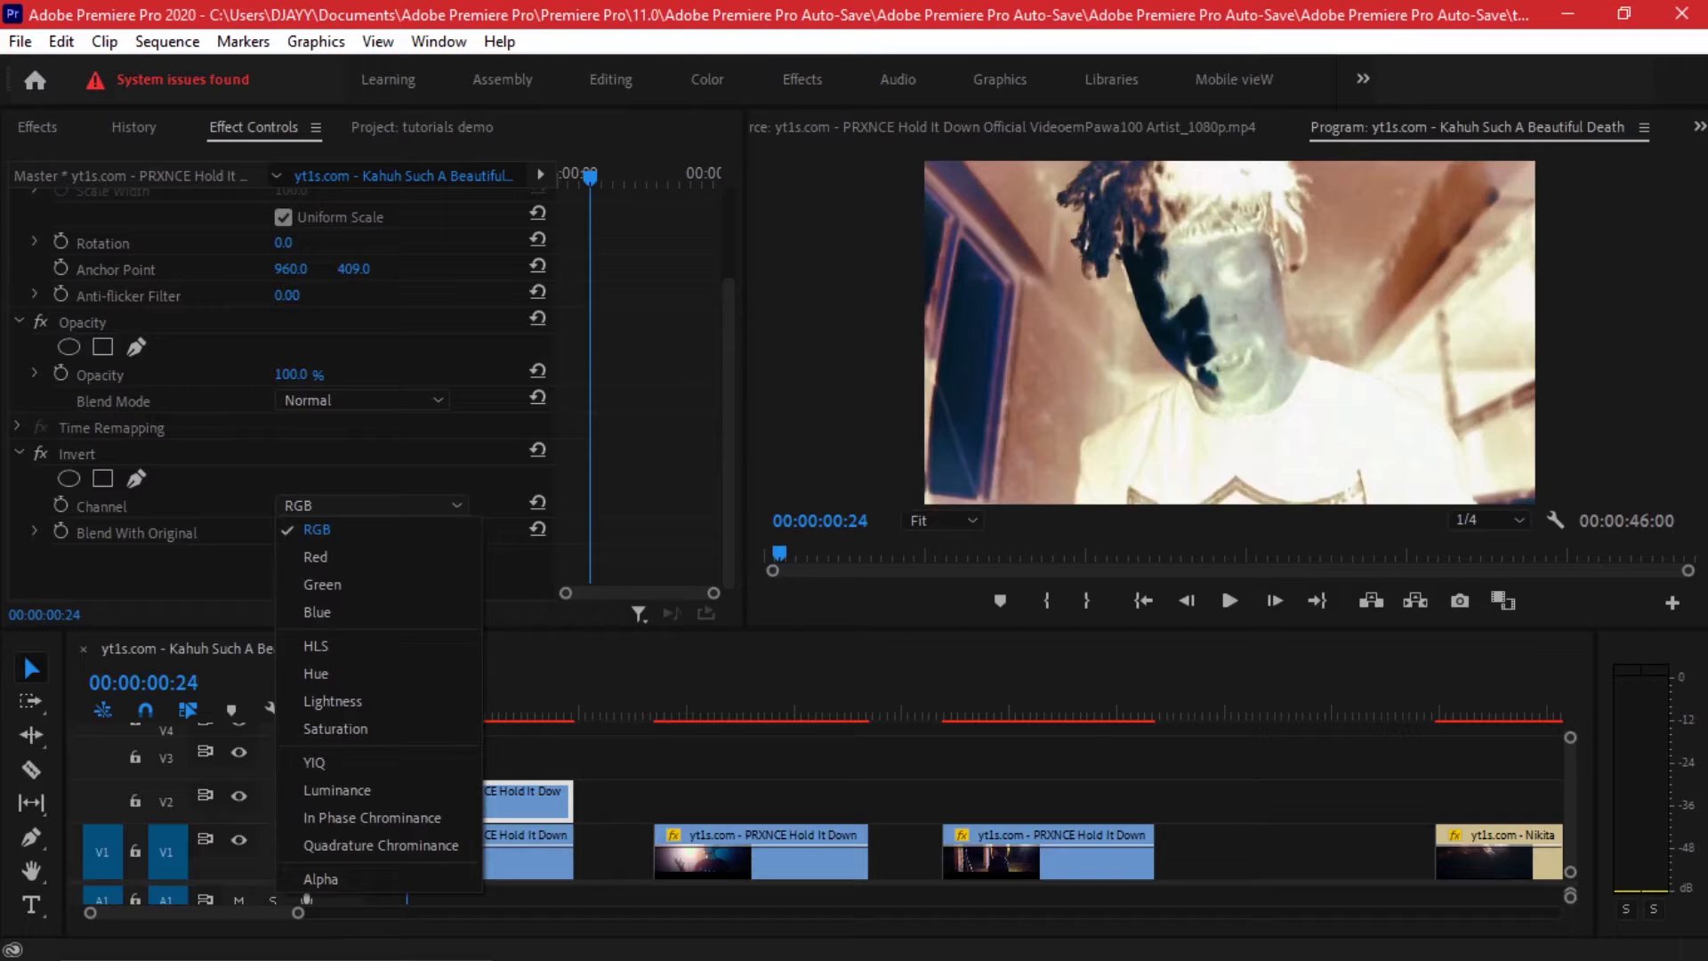
left_click(316, 557)
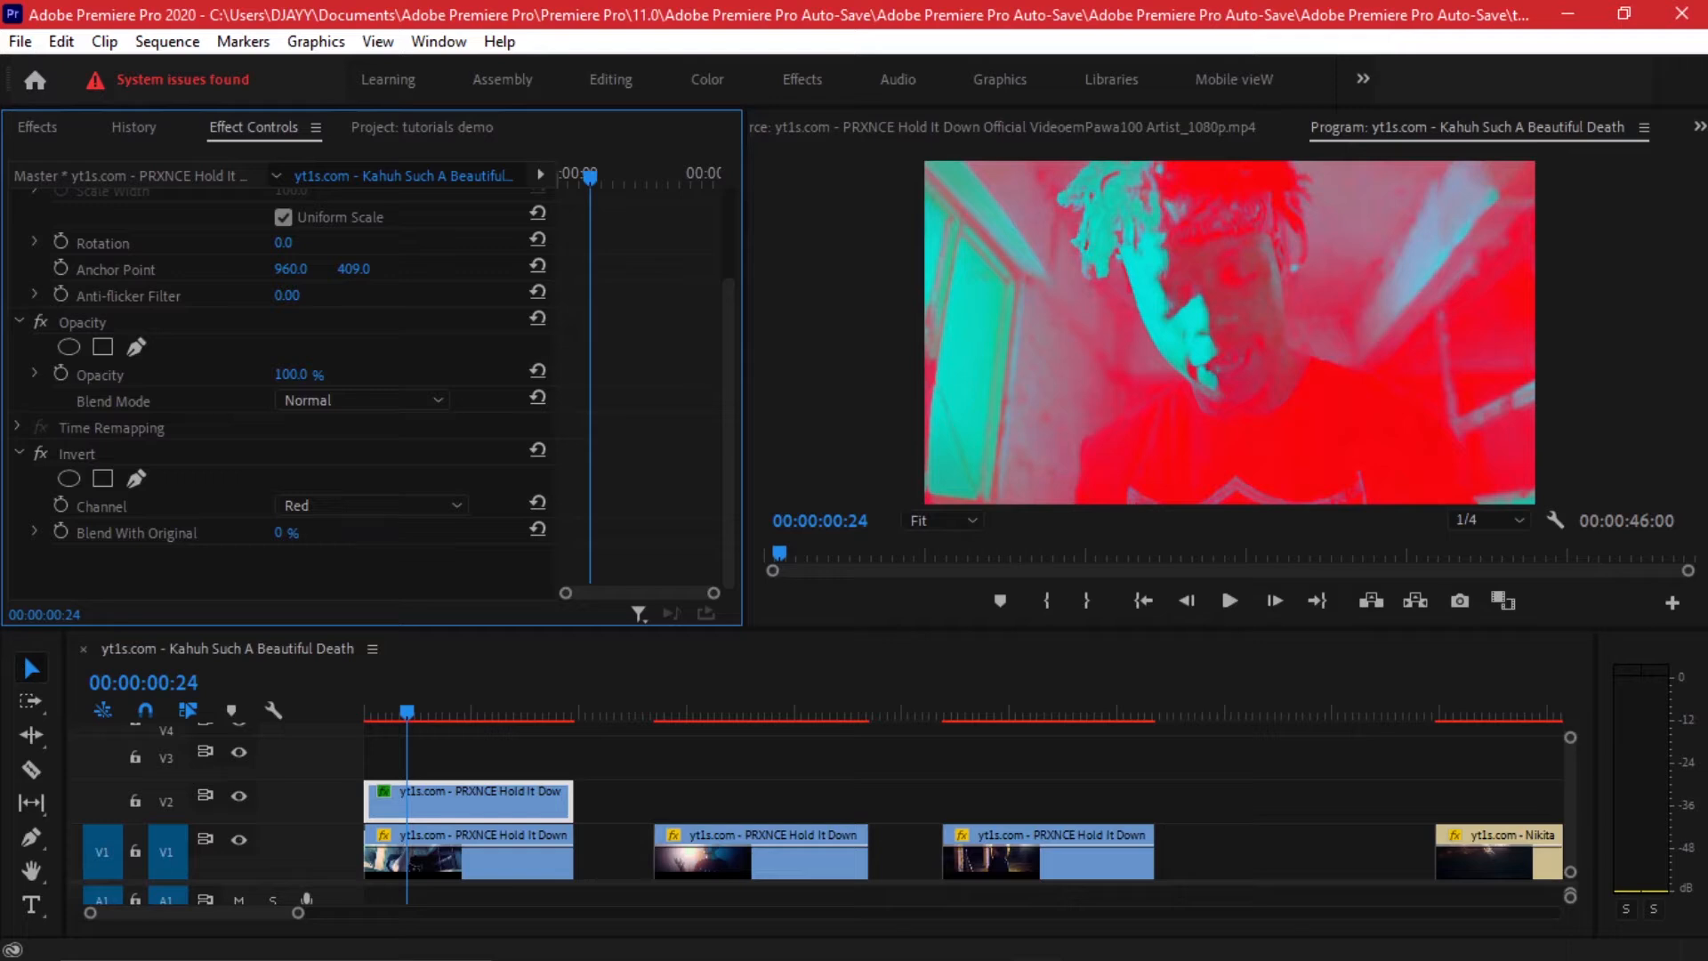
left_click(369, 505)
left_click(322, 585)
left_click(369, 505)
left_click(316, 612)
left_click(369, 505)
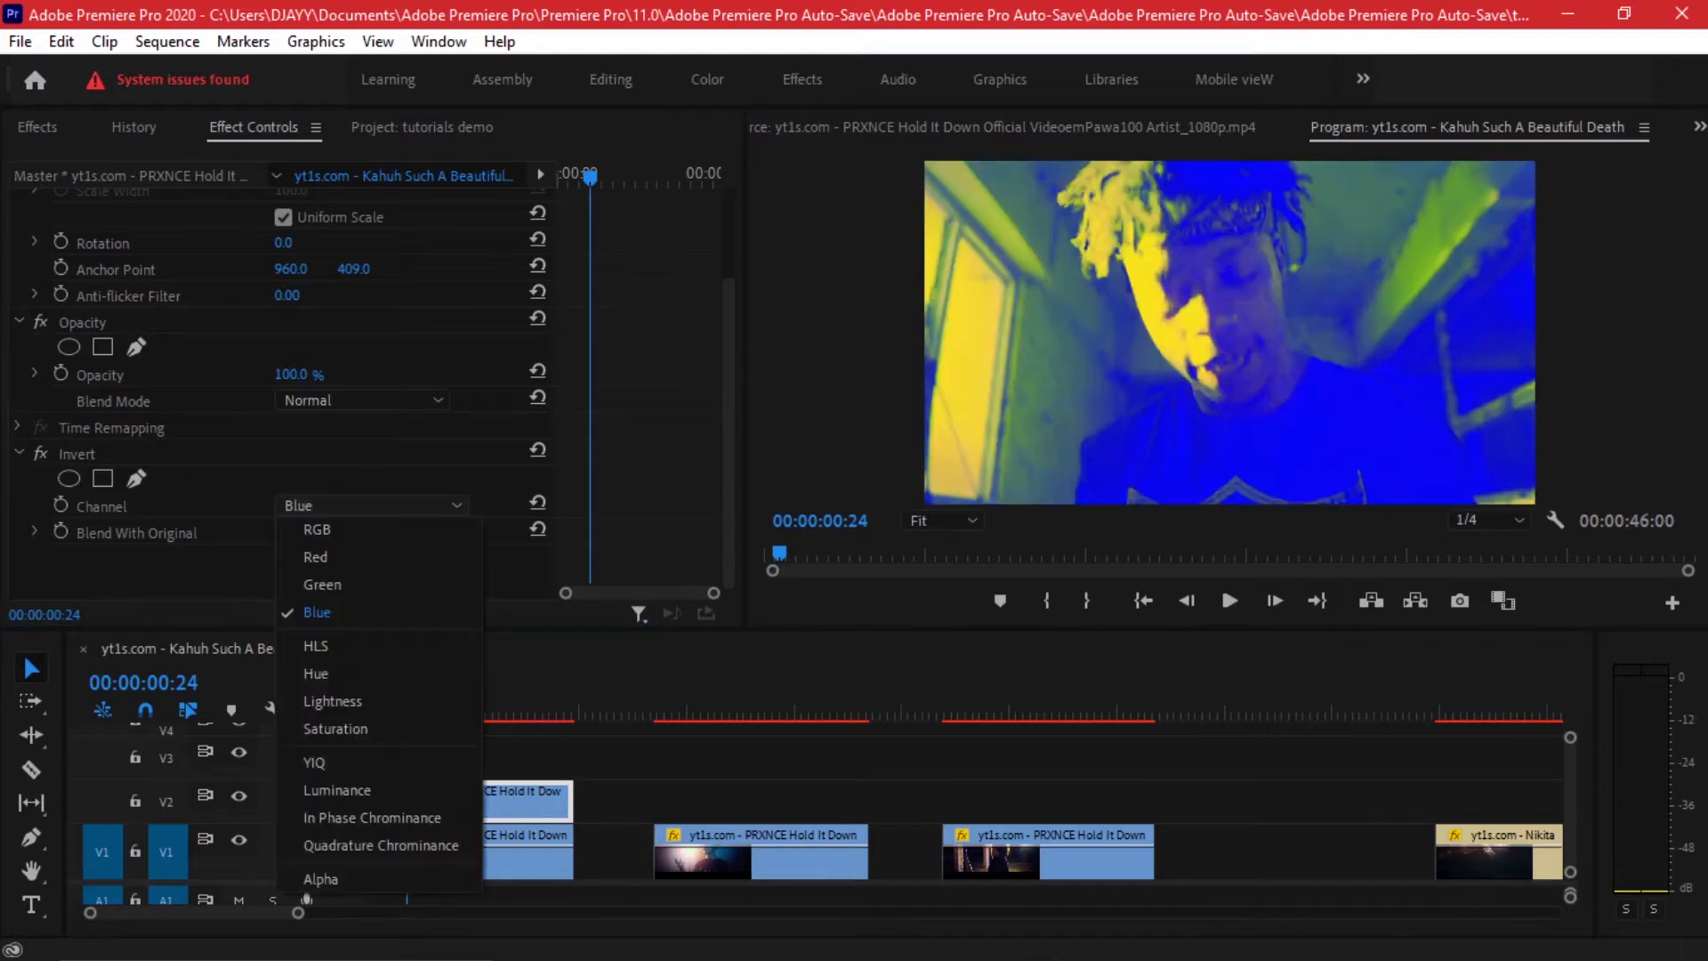
left_click(322, 700)
left_click(369, 505)
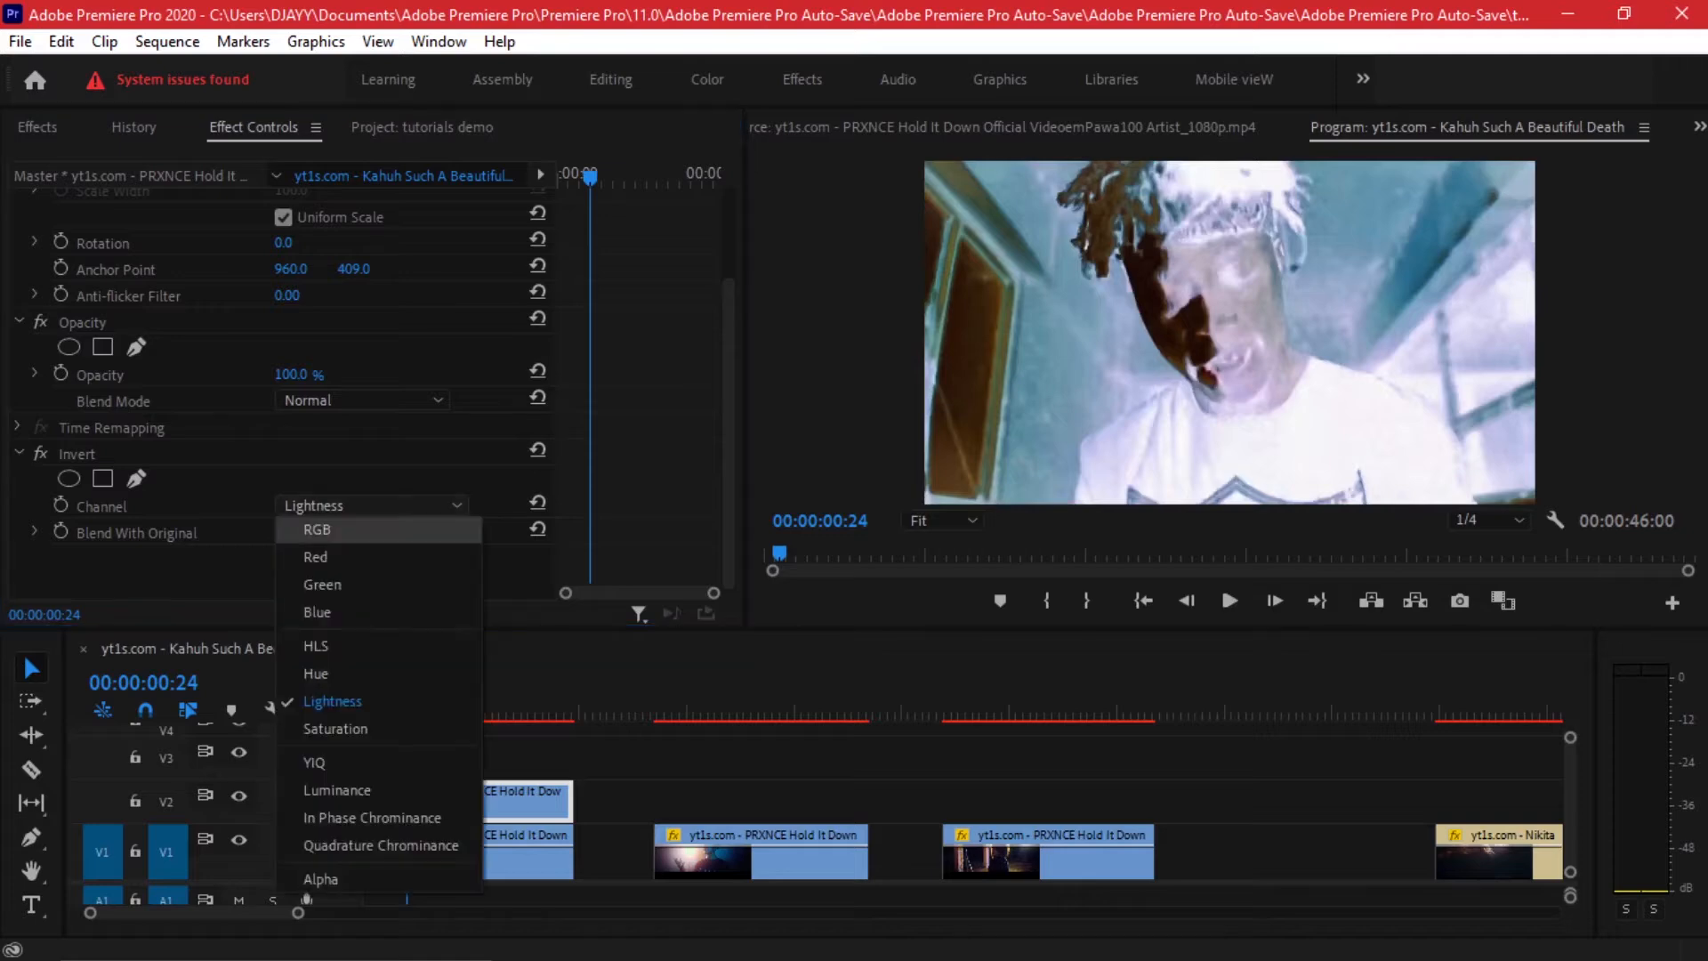
left_click(322, 531)
Step: Try Blend With Original at 100% for the Invert effect, then return it to 0%
left_click(34, 531)
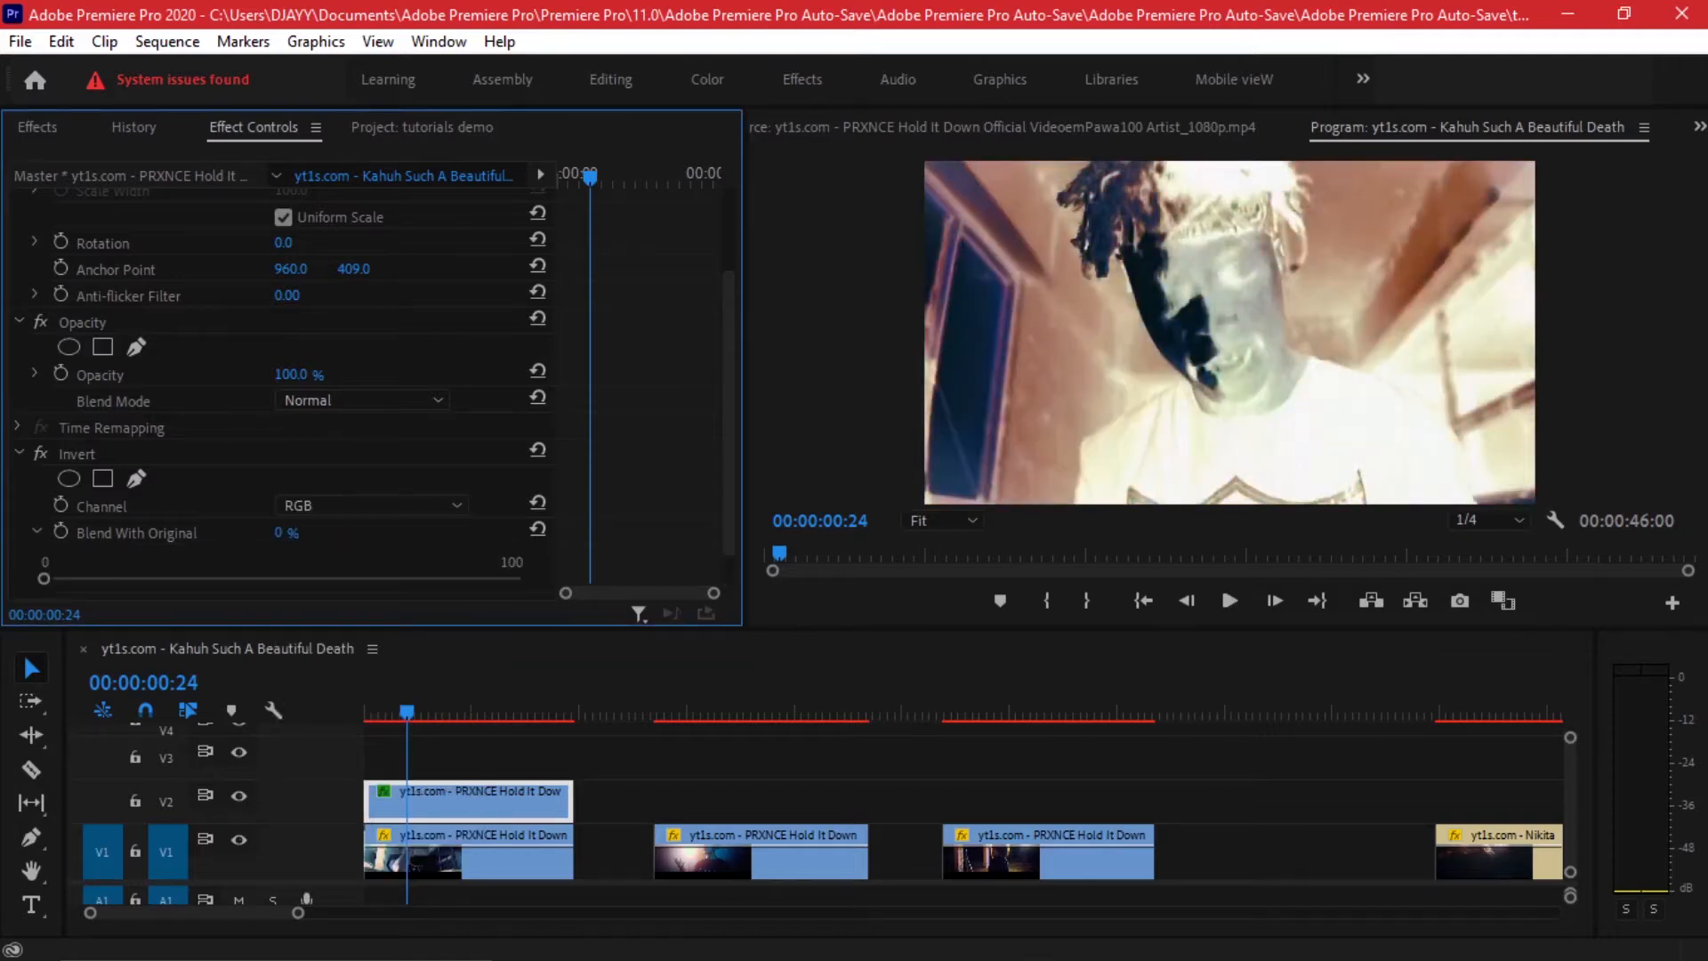
scroll(374, 382, "down", 1)
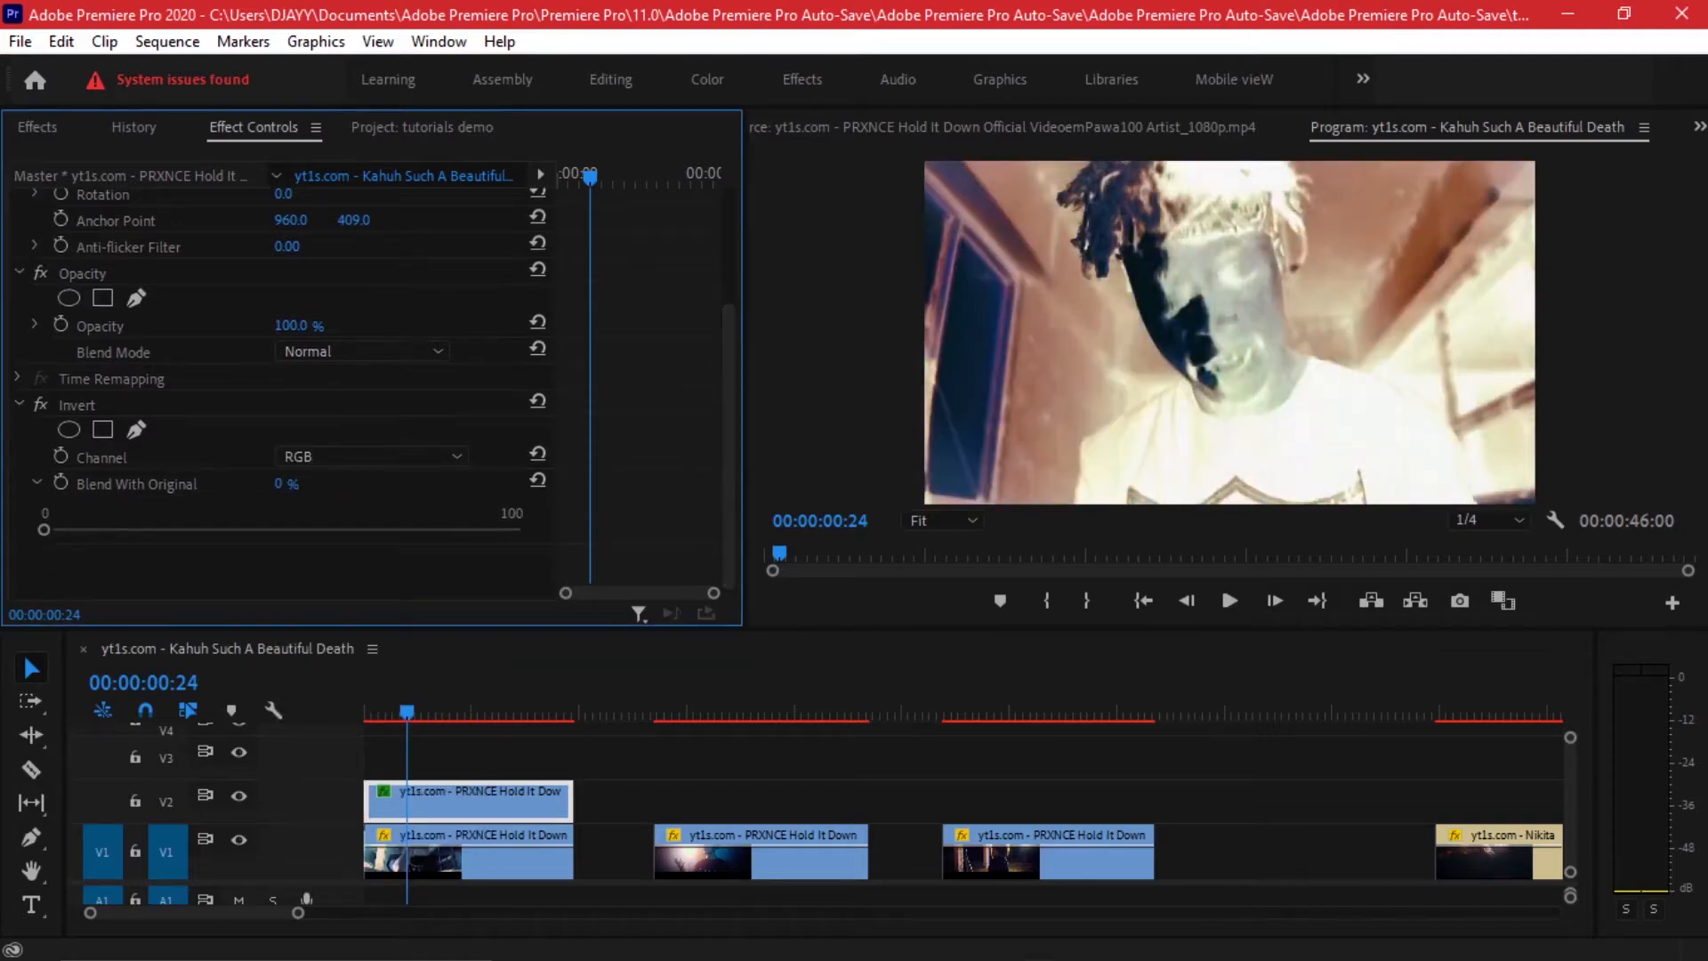
left_click(142, 484)
left_click(107, 405)
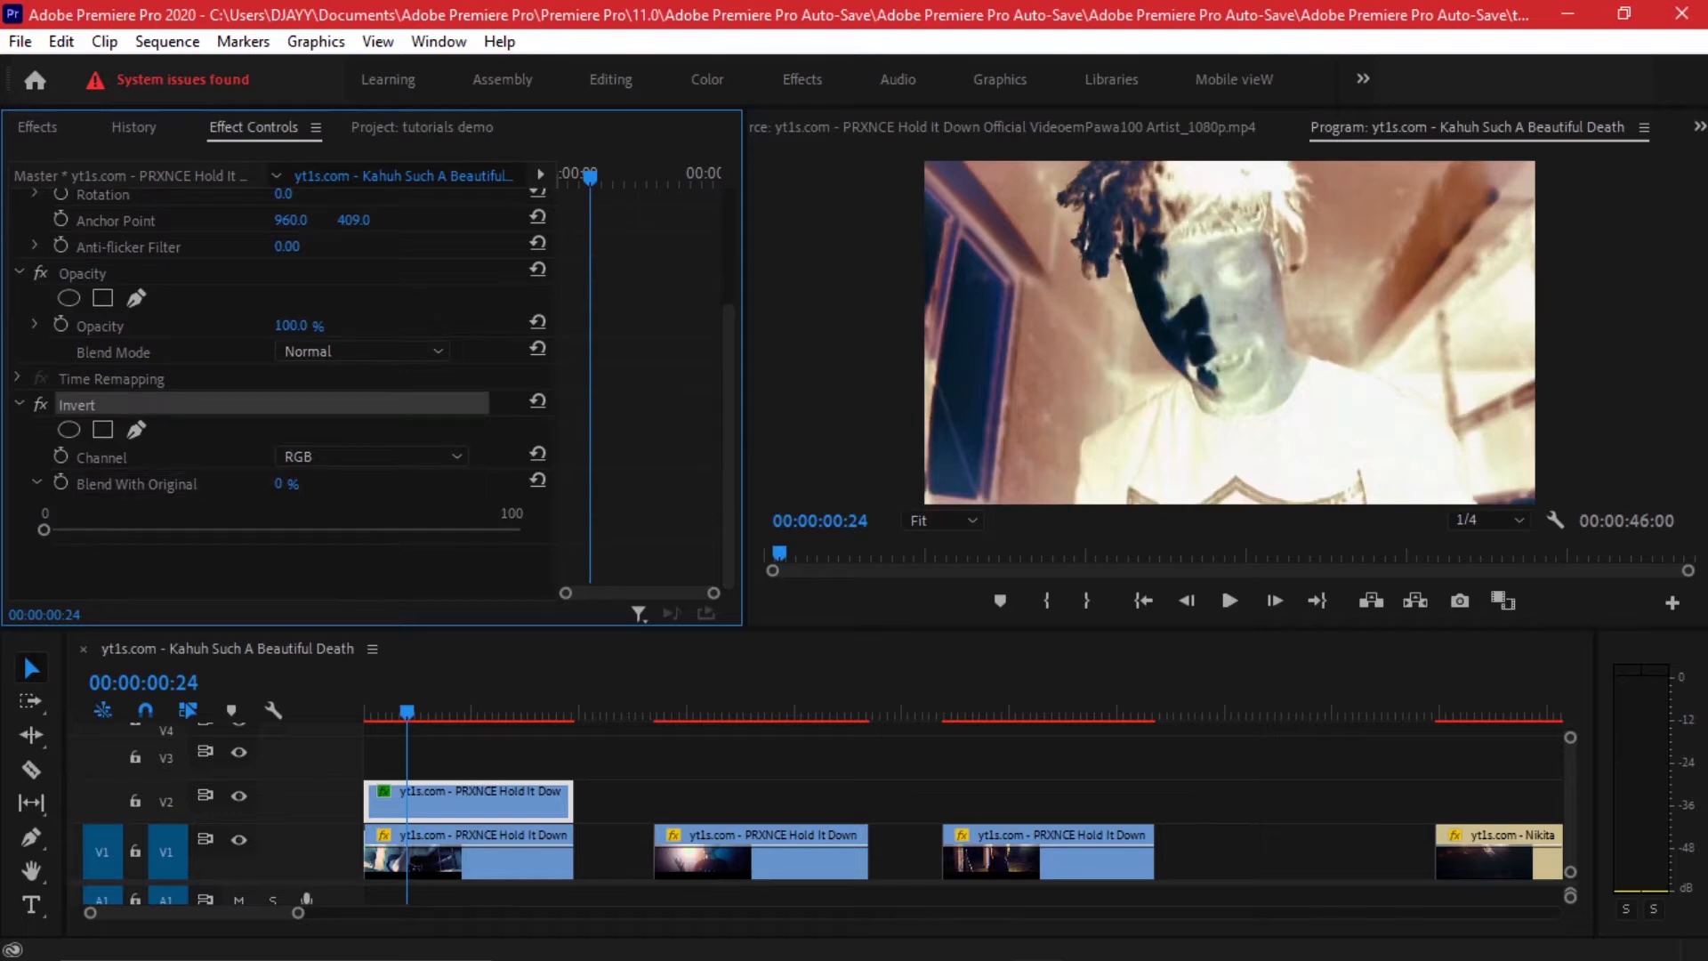
left_click_drag(43, 530, 51, 530)
left_click(143, 484)
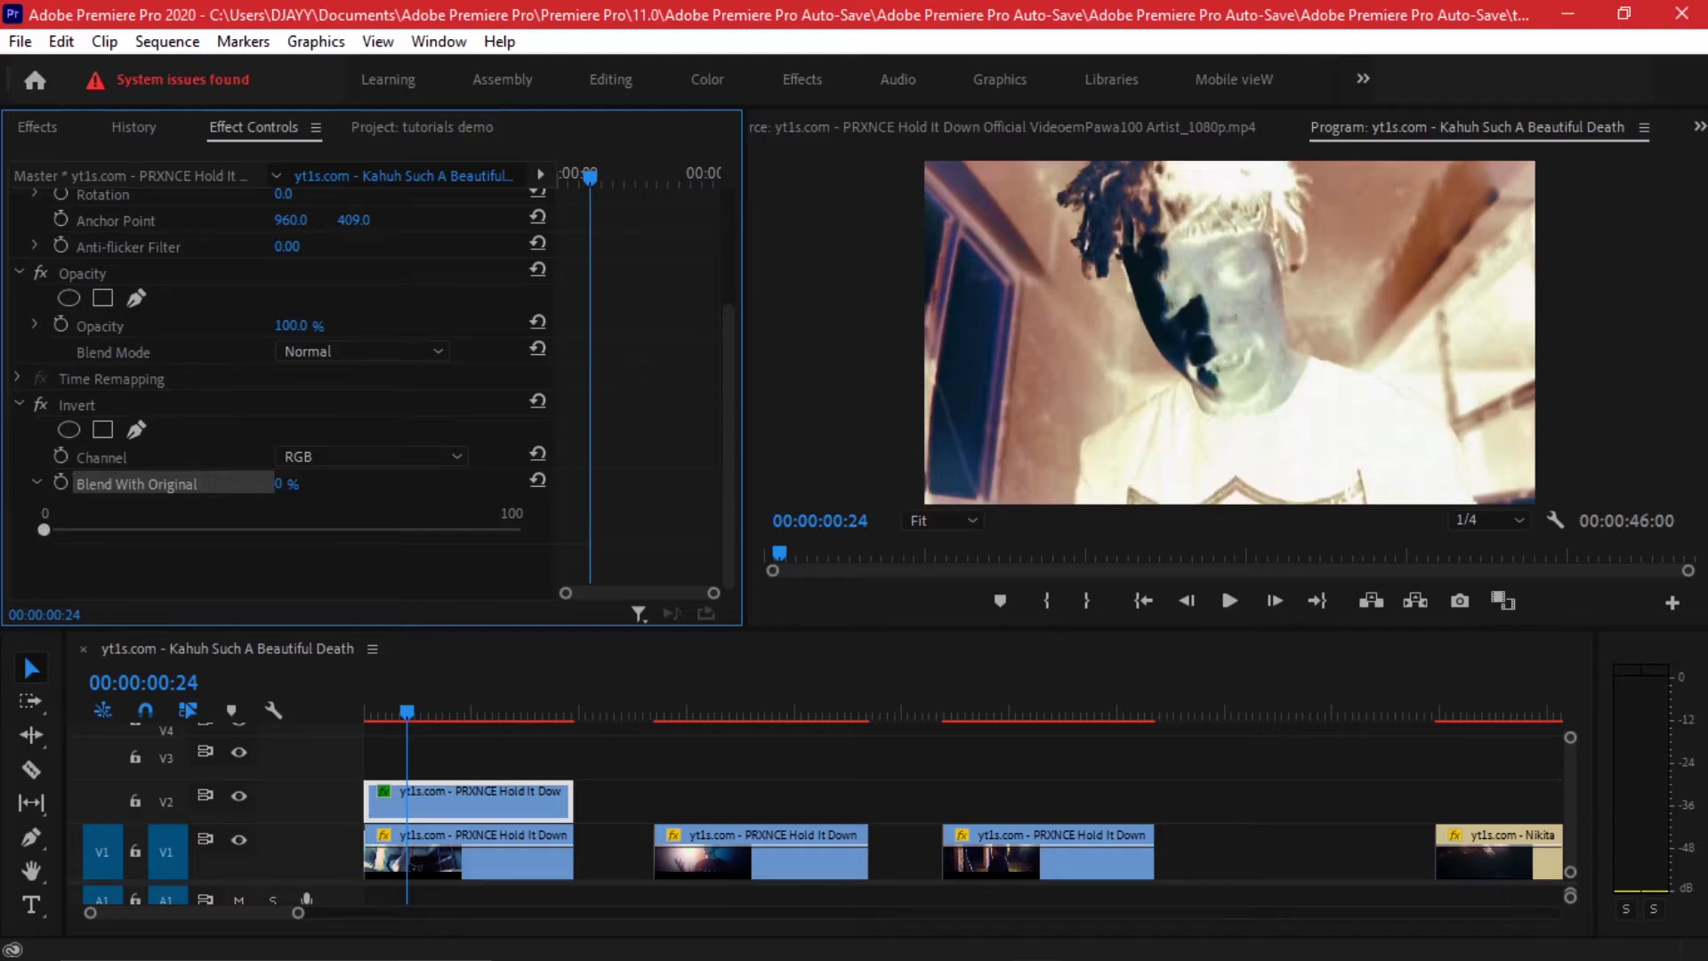
left_click_drag(44, 530, 522, 530)
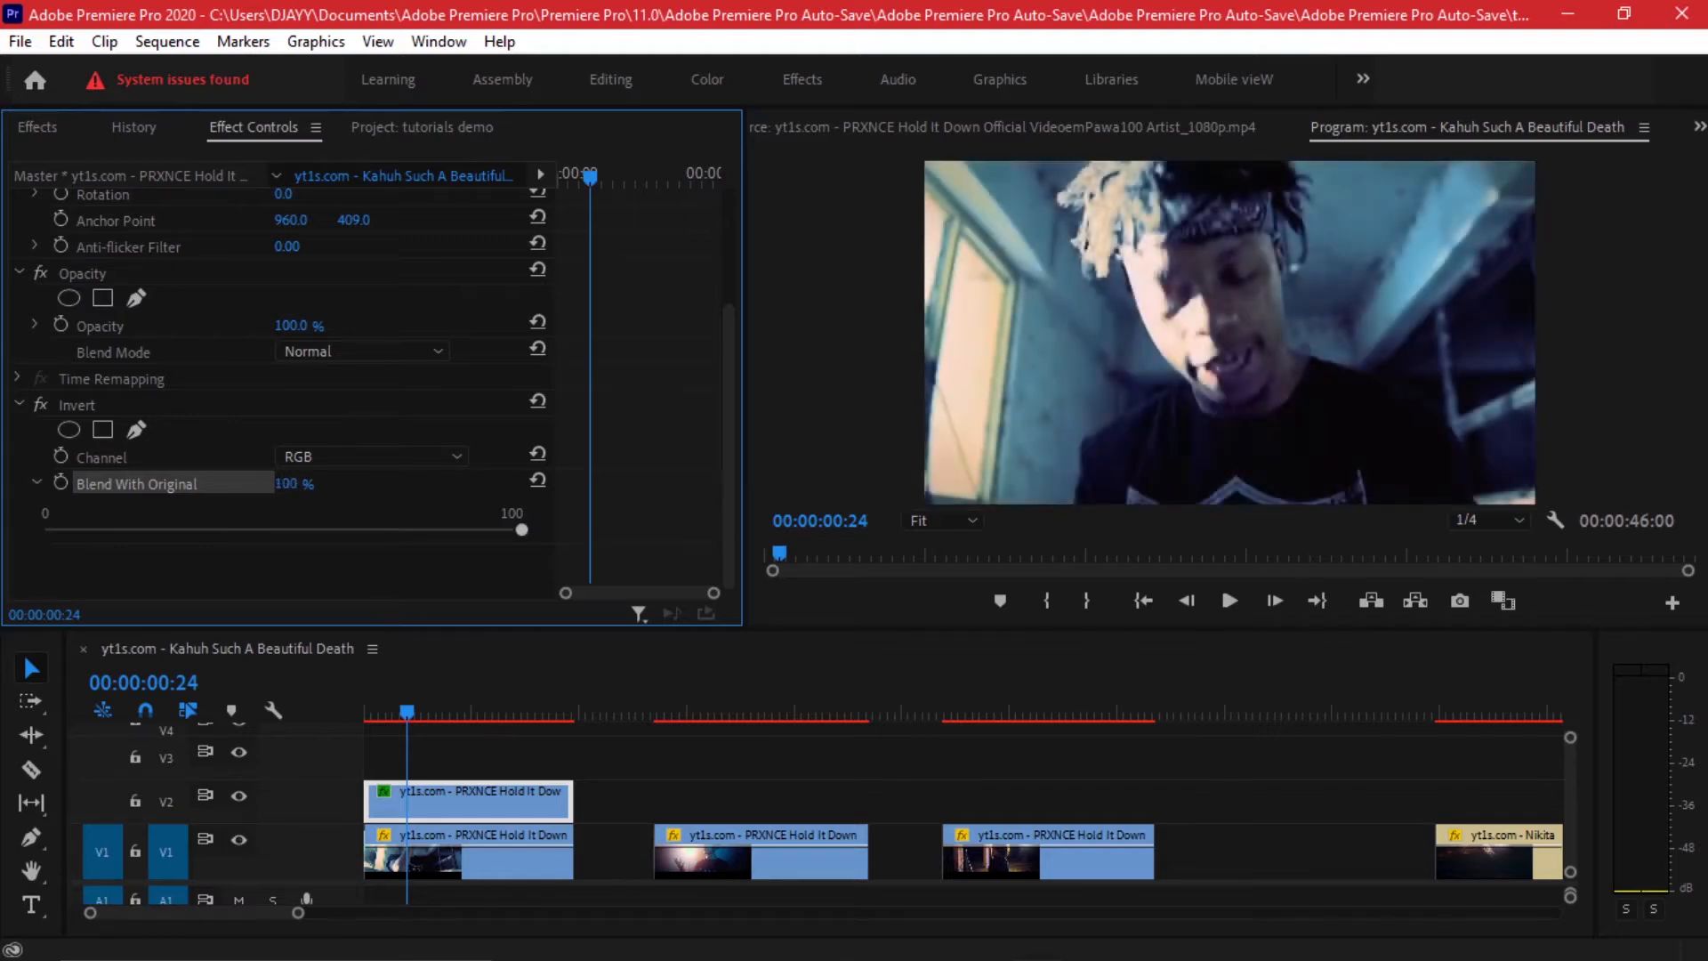
left_click_drag(521, 530, 44, 530)
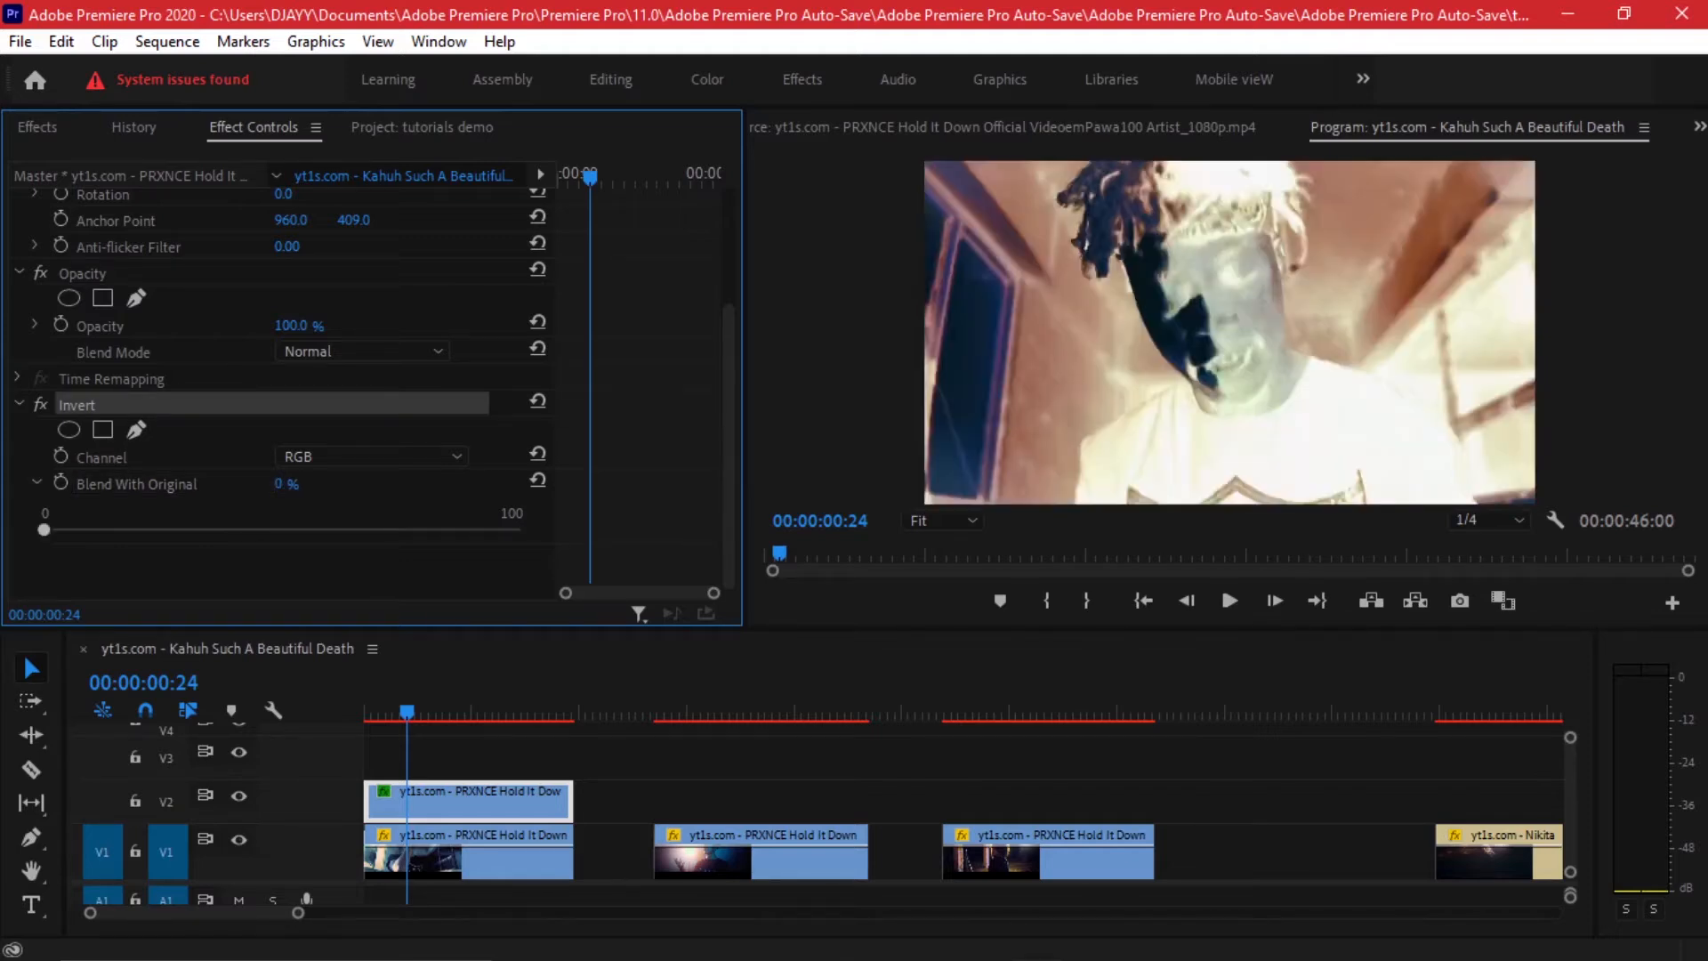
Step: Play the inverted clip from its start to 00:00:00:29 and split the V2 duplicate there
left_click_drag(407, 712, 363, 711)
key("equal")
key("space")
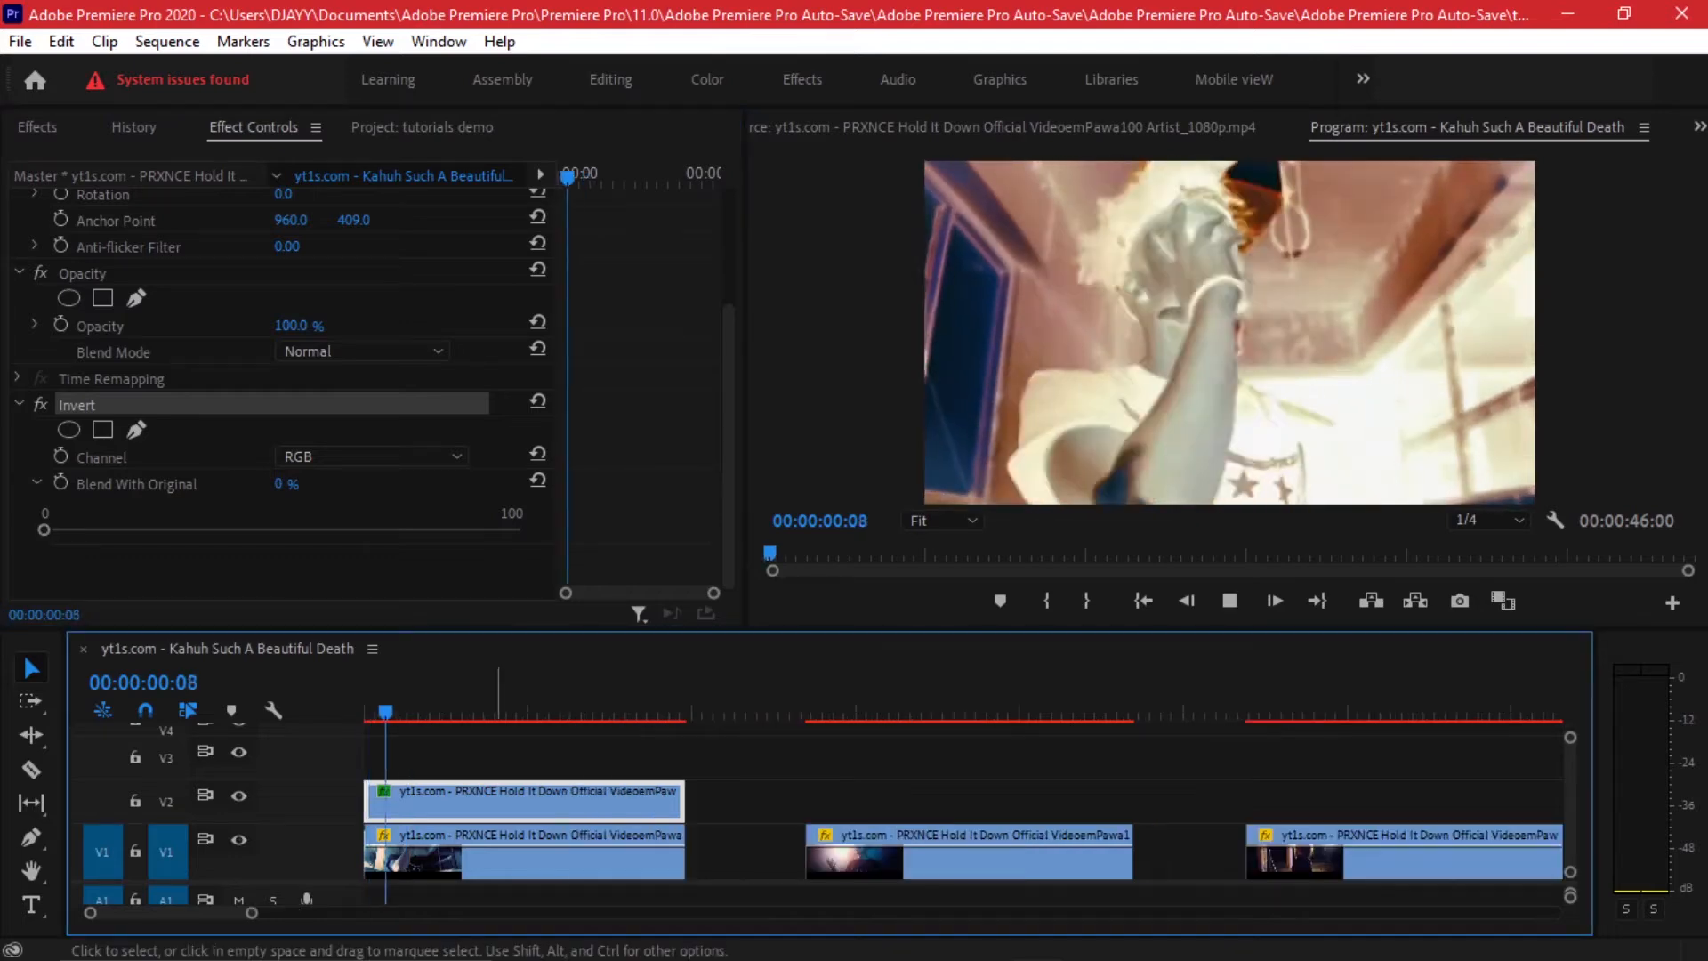
key("space")
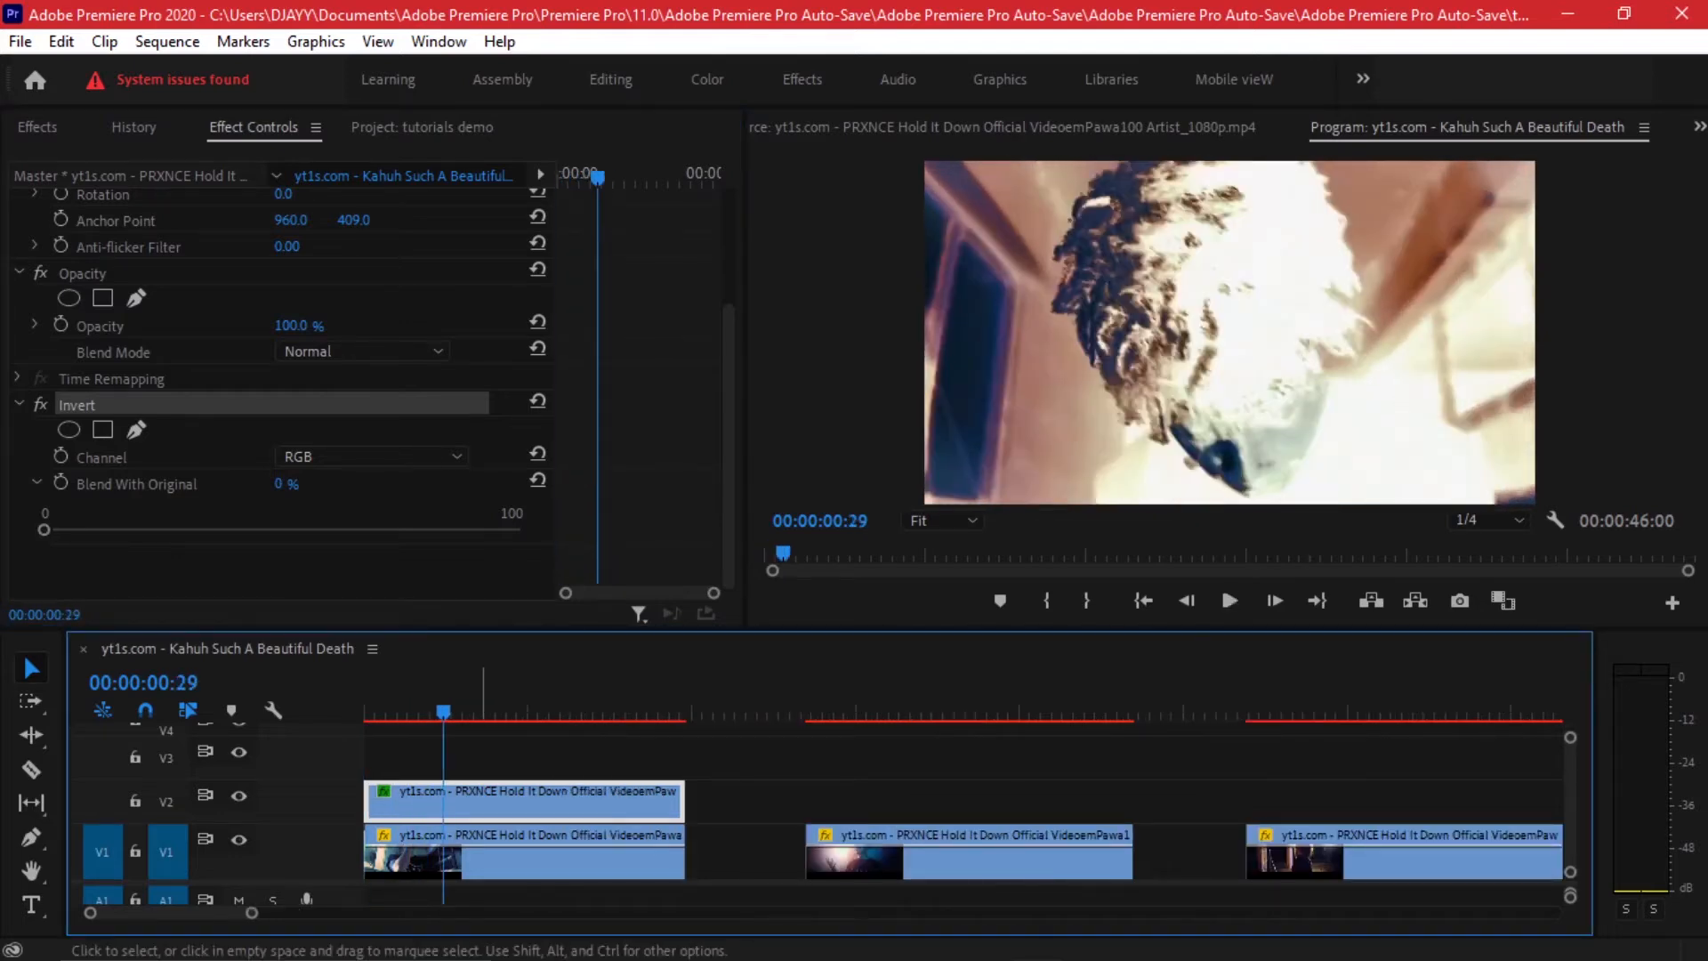
key("c")
left_click(455, 801)
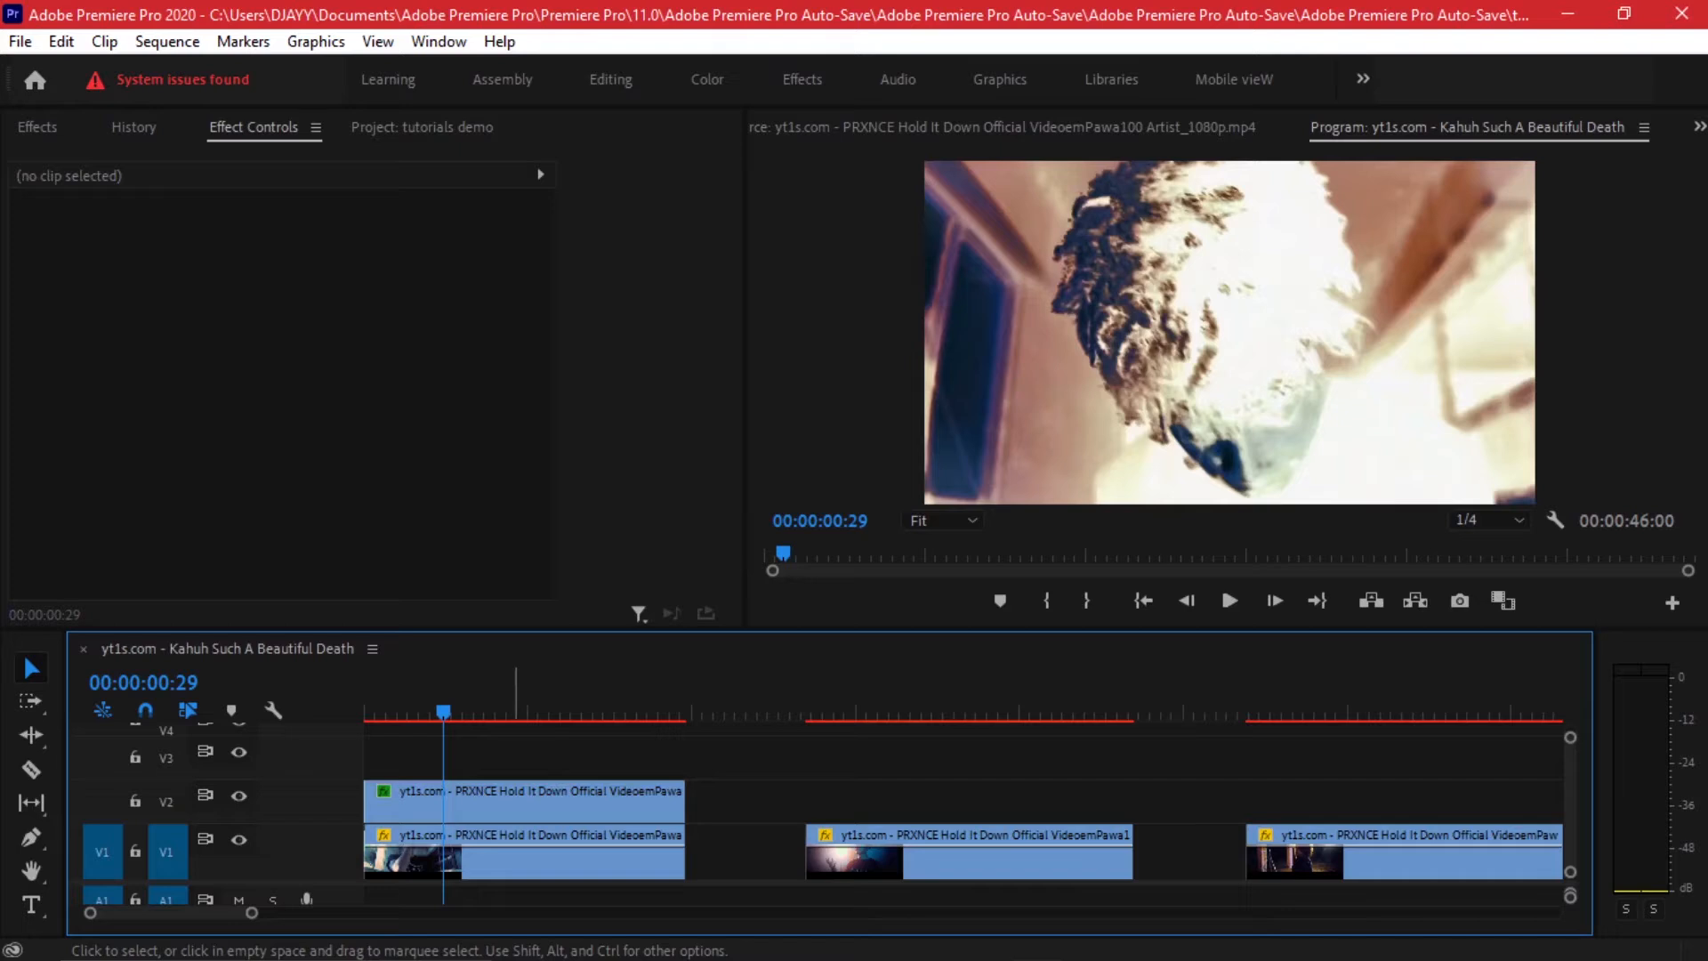
Step: Split the V2 duplicate every two frames from 00:00:01:01 onward to make a row of short pieces
key("Right")
key("equal")
key("equal")
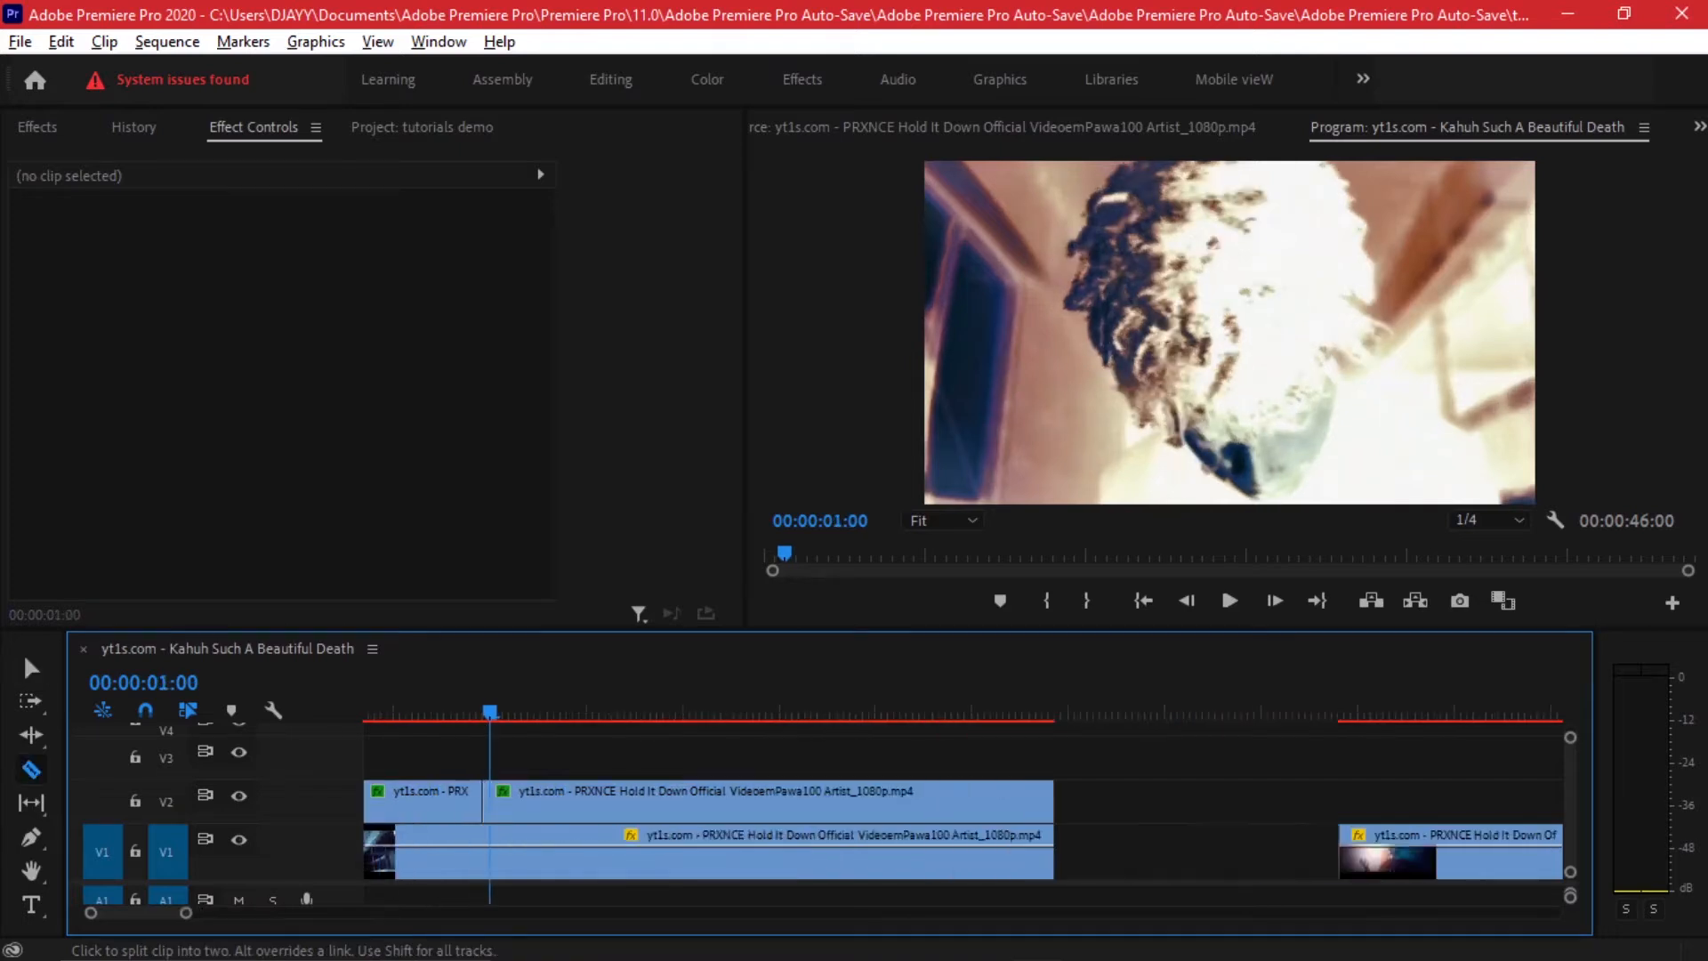
key("Right")
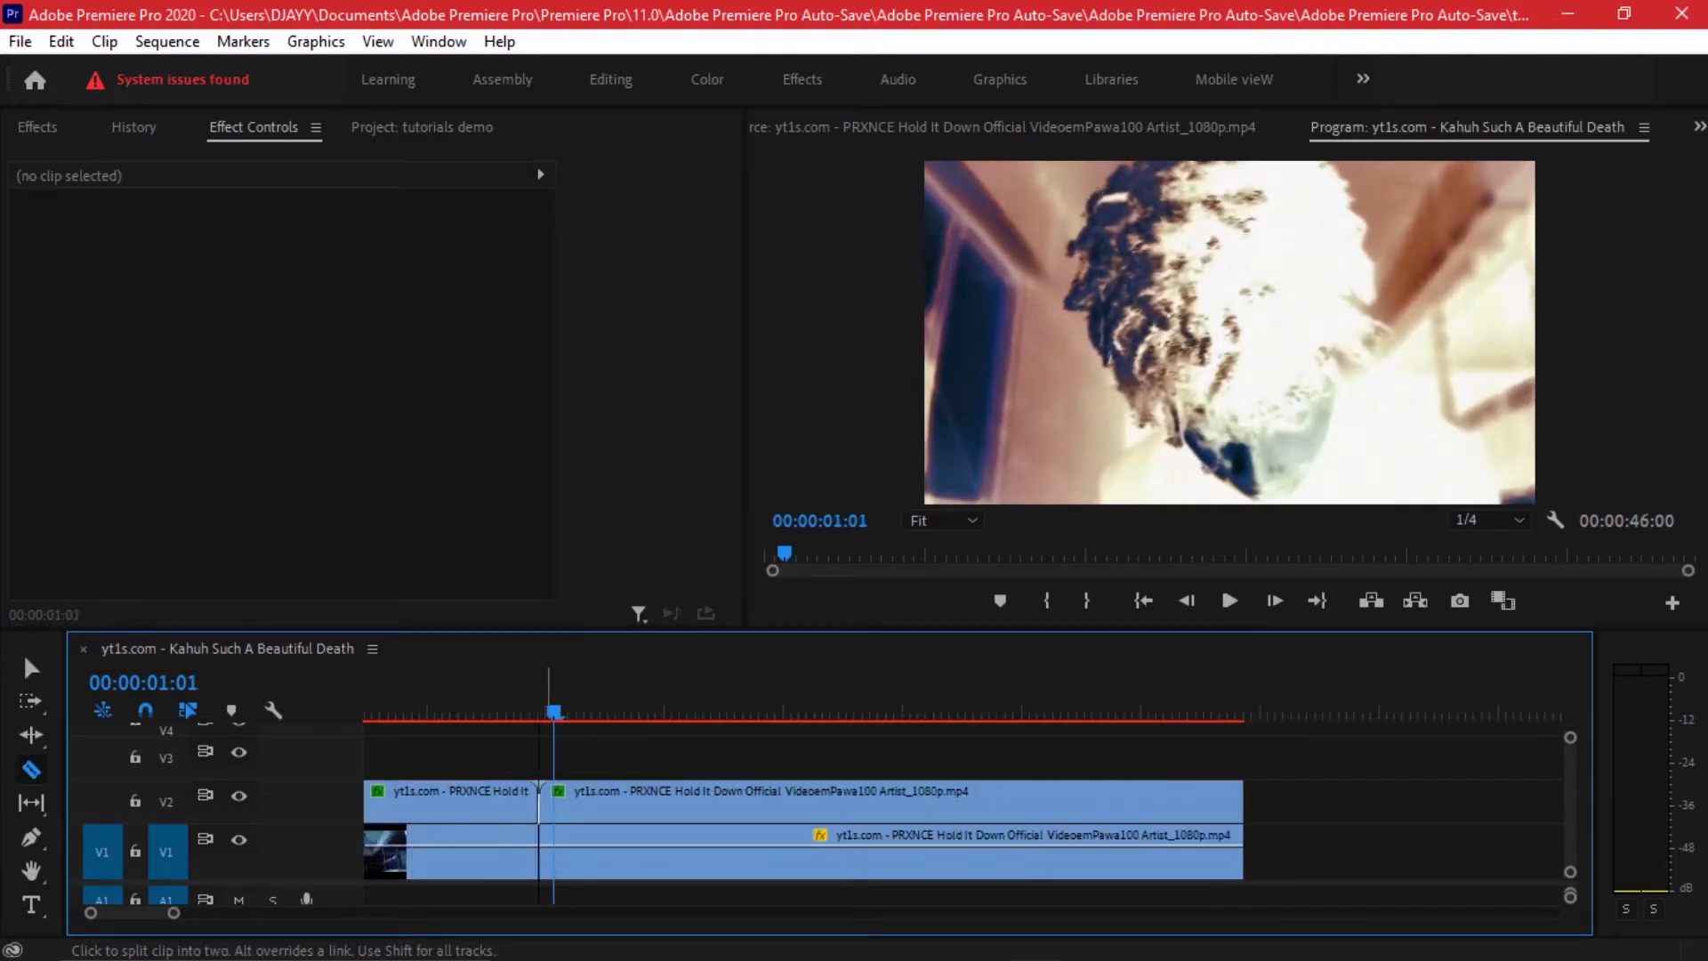
key("ctrl+k")
key("Right")
key("Right")
key("ctrl+k")
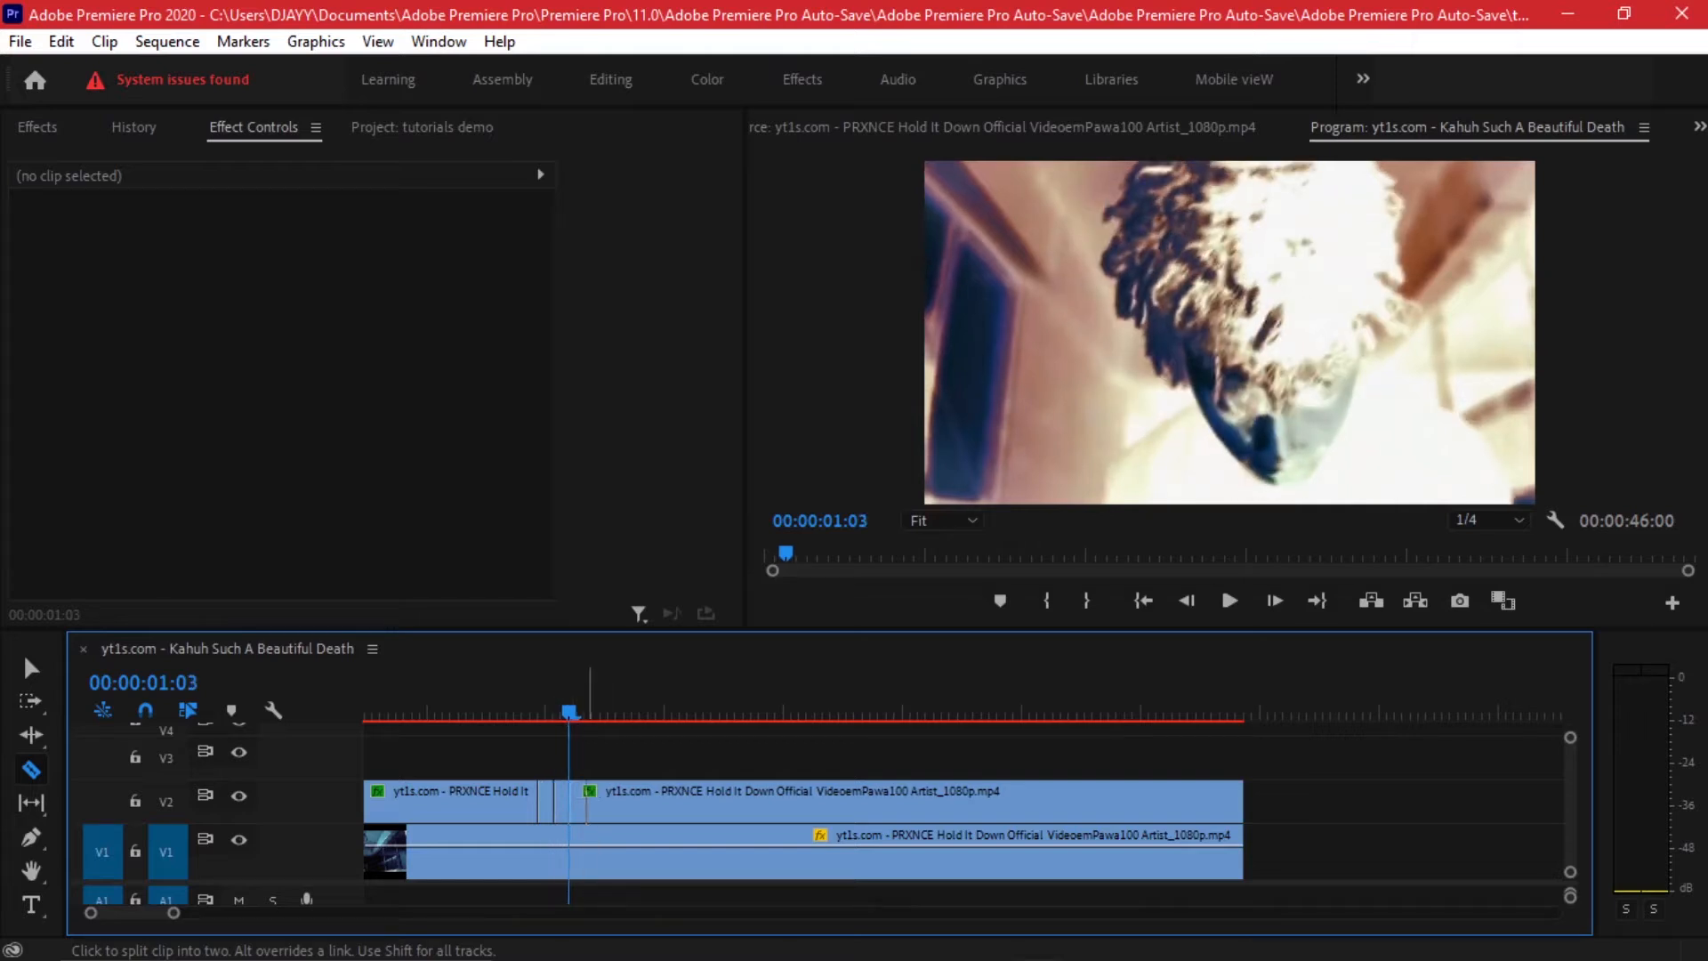
key("Right")
key("Right")
key("ctrl+k")
key("Right")
key("Right")
key("ctrl+k")
key("Right")
key("Right")
key("ctrl+k")
key("Right")
key("Right")
key("ctrl+k")
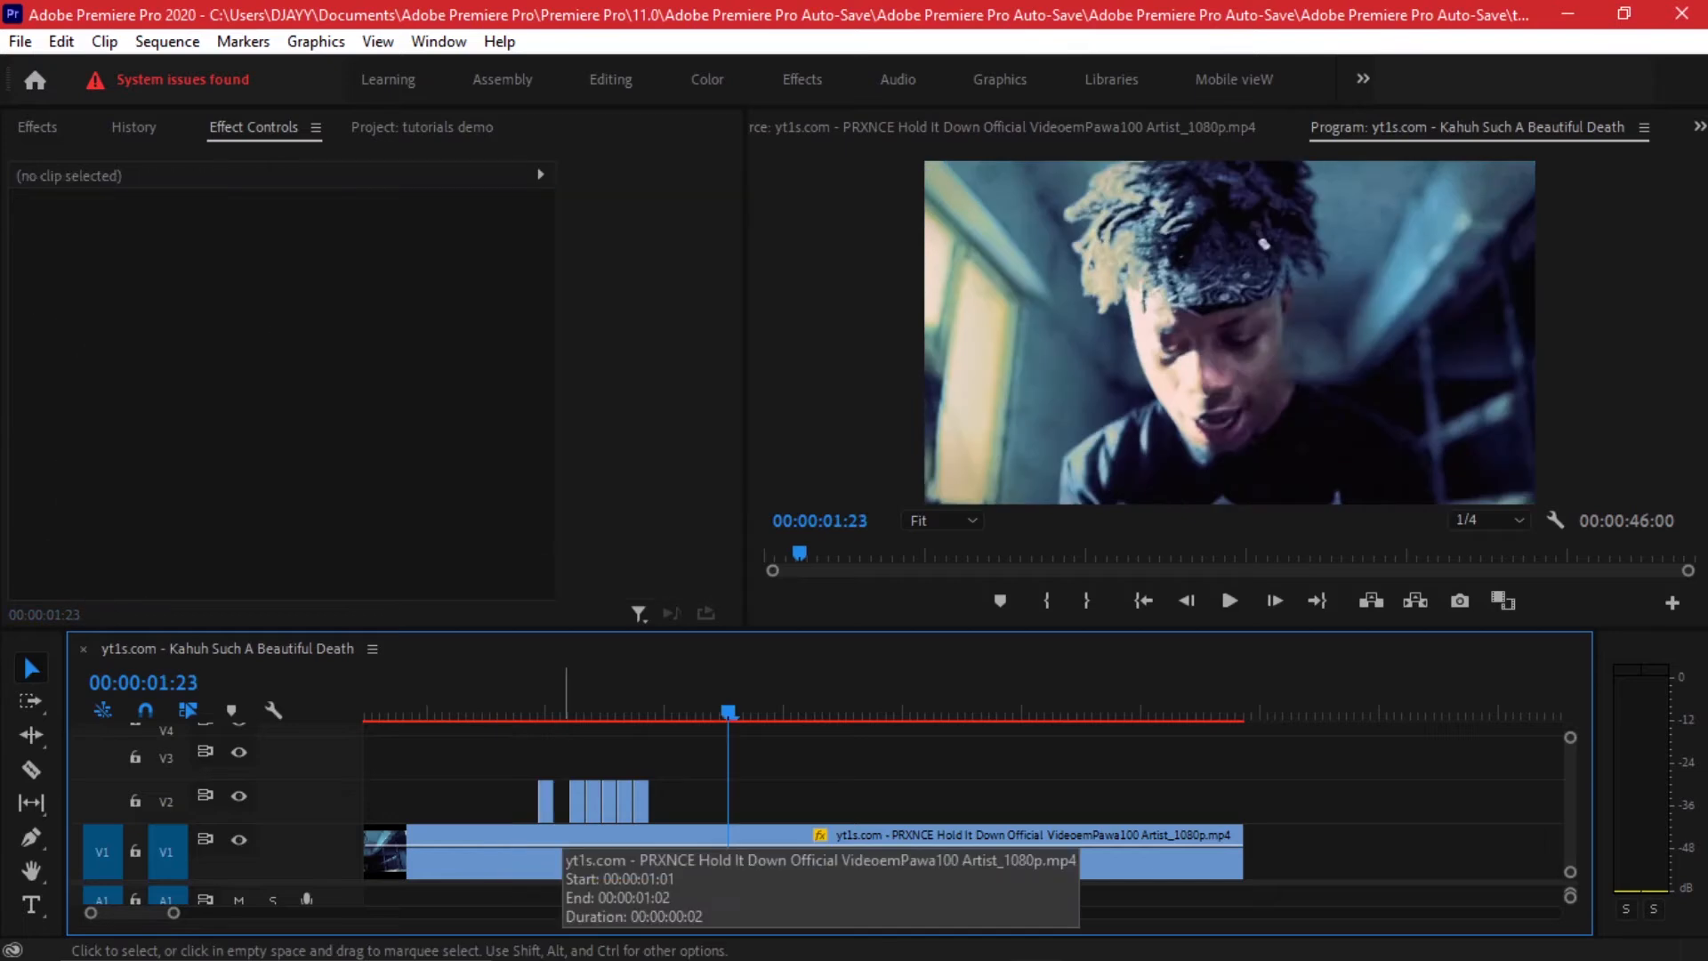
Step: Delete every other short piece on V2, leaving four evenly spaced two-frame inverted pieces
left_click(593, 802)
key("Delete")
left_click(628, 801)
key("Delete")
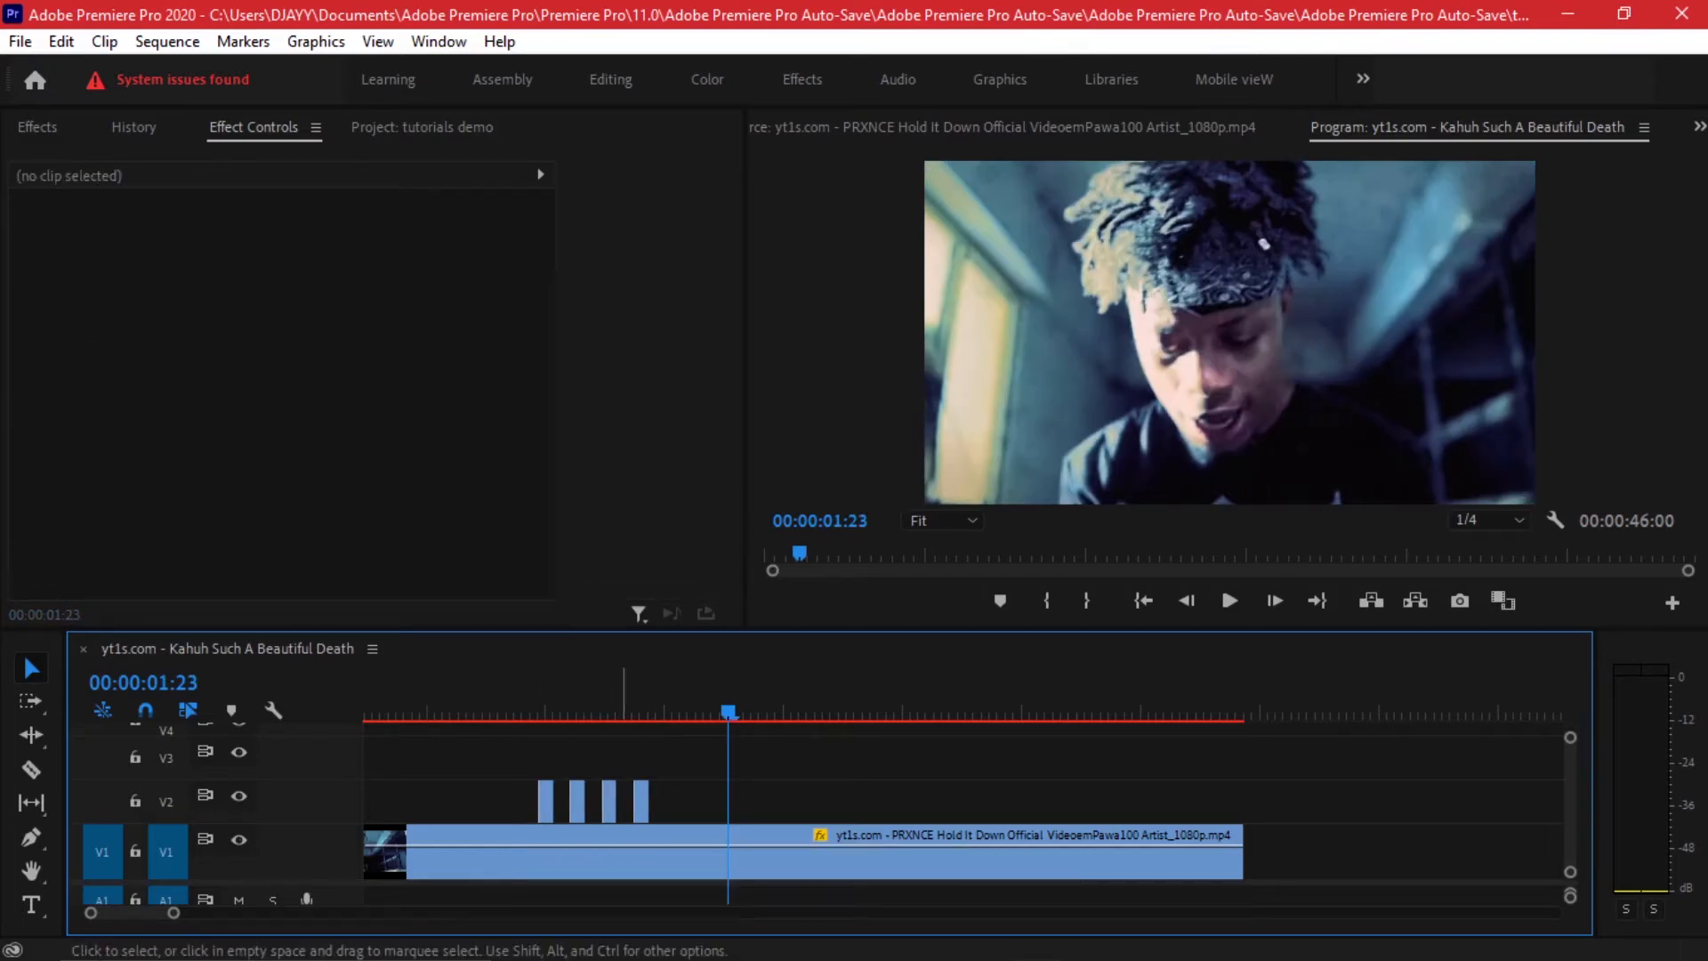
Step: Play back the first clip to preview the inverted flicker
left_click_drag(387, 700, 368, 700)
key("space")
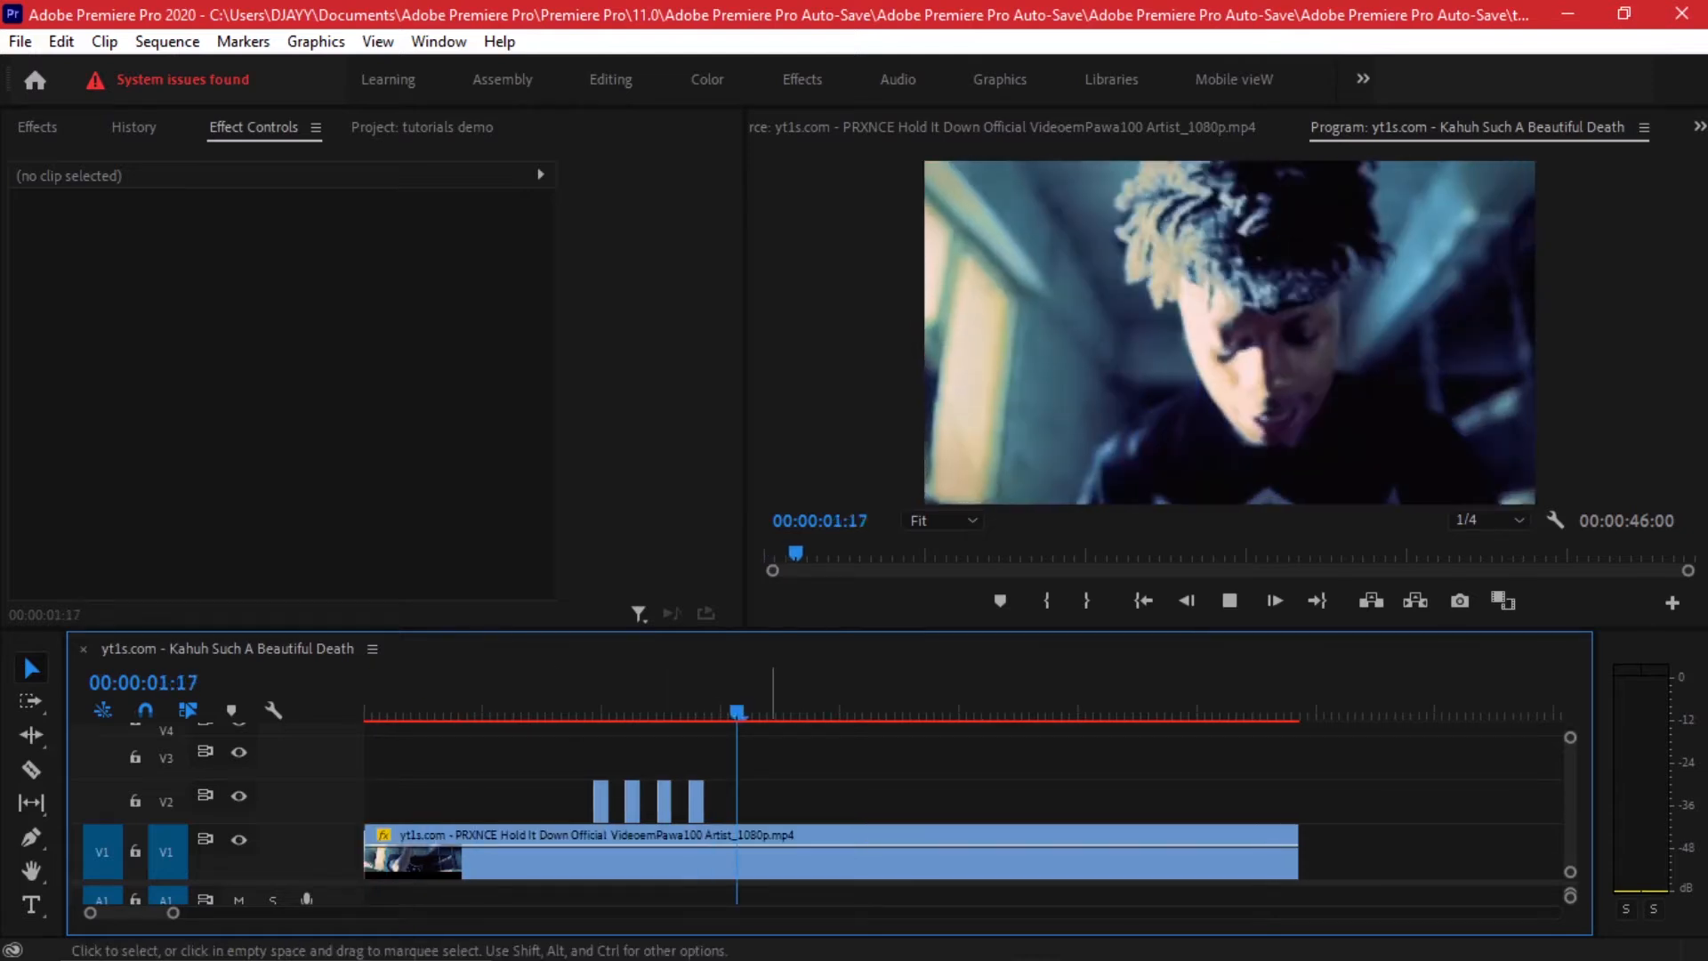
key("space")
key("minus")
left_click_drag(518, 702, 500, 703)
key("space")
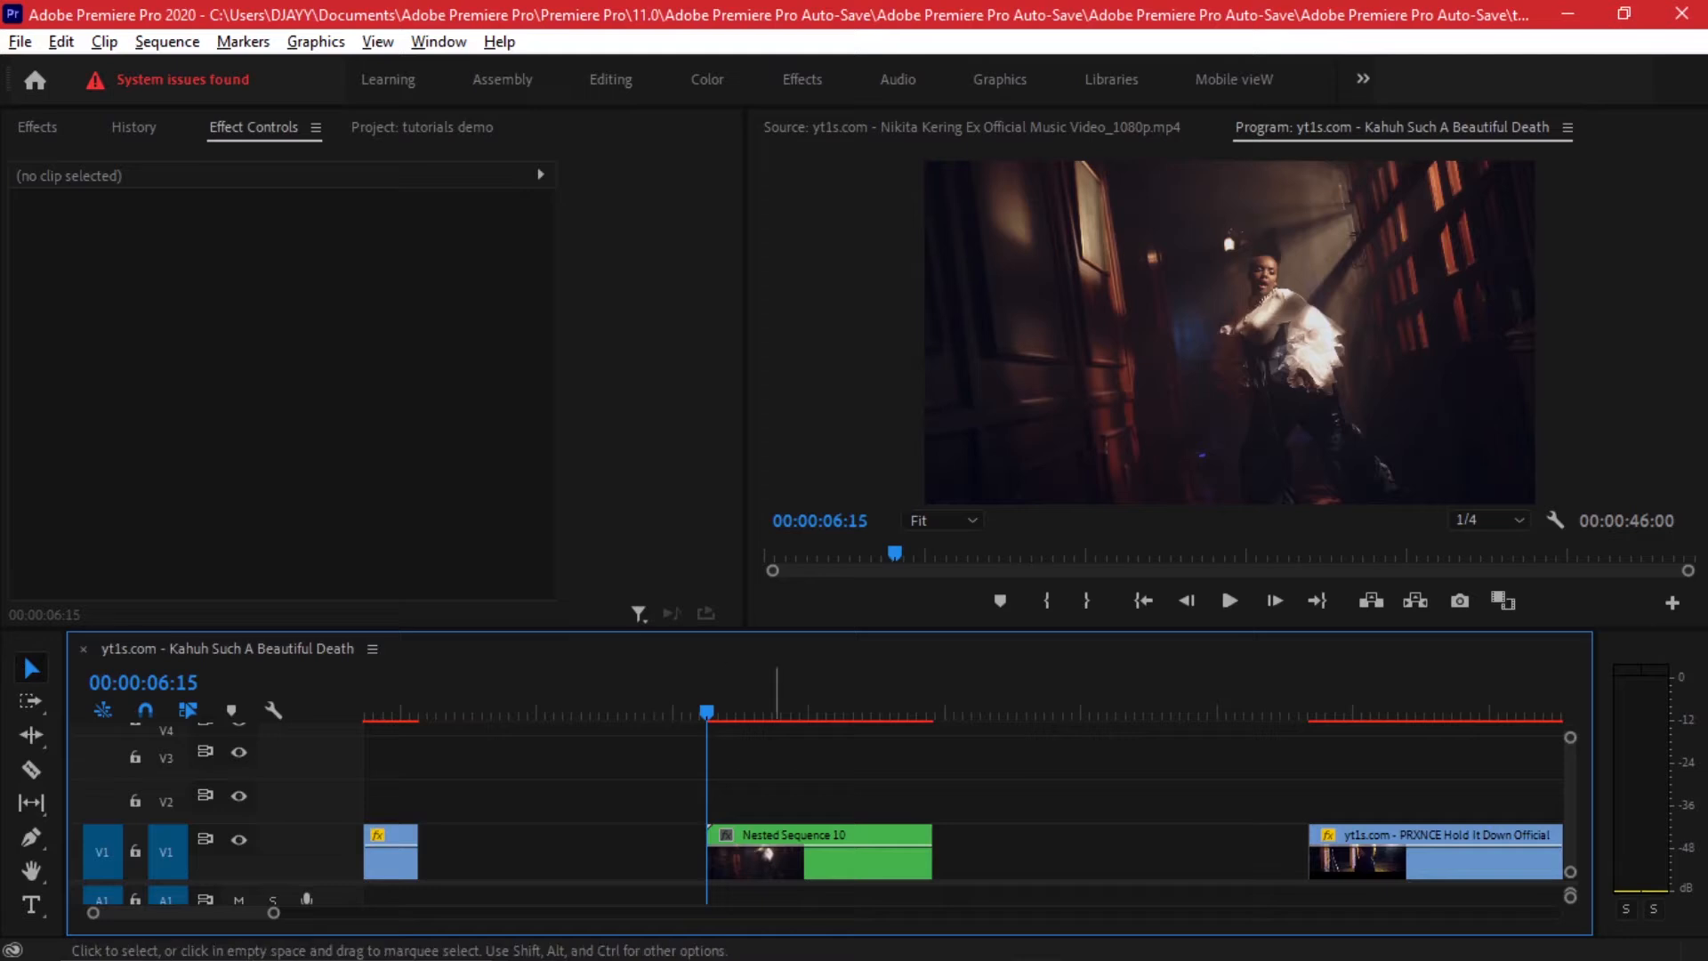
scroll(772, 844, "up", 2)
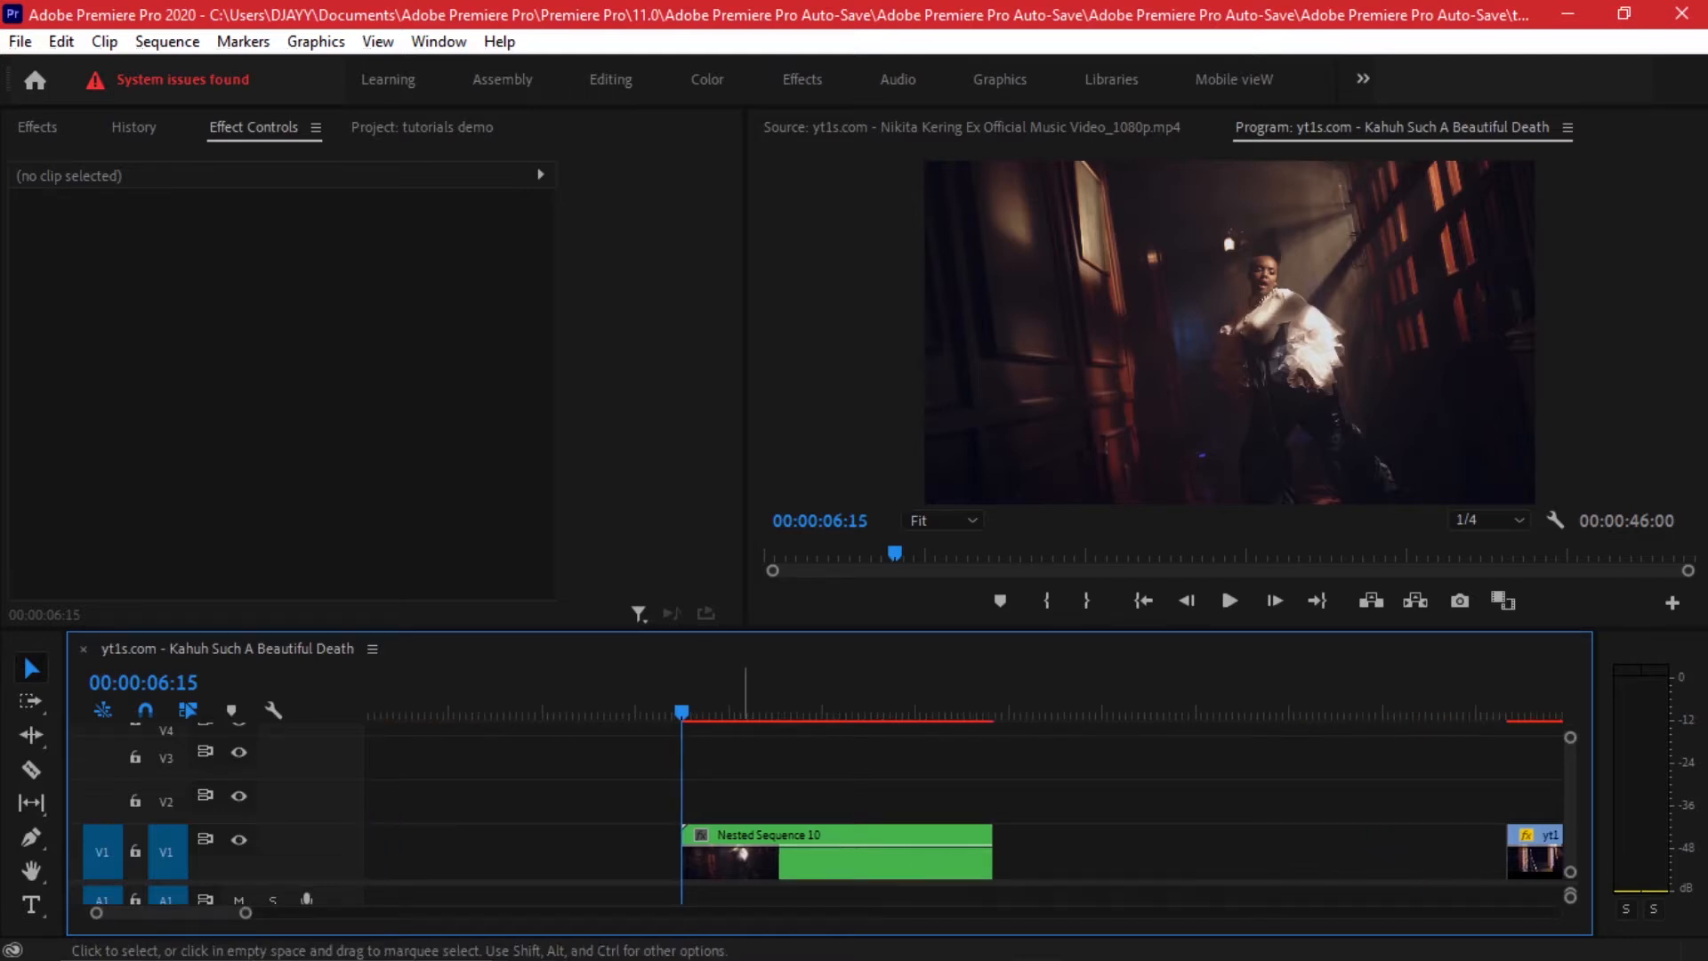
Step: Duplicate the Nested Sequence 10 clip onto V2 and V3 with each copy starting slightly later than the one below
key("space")
key("space")
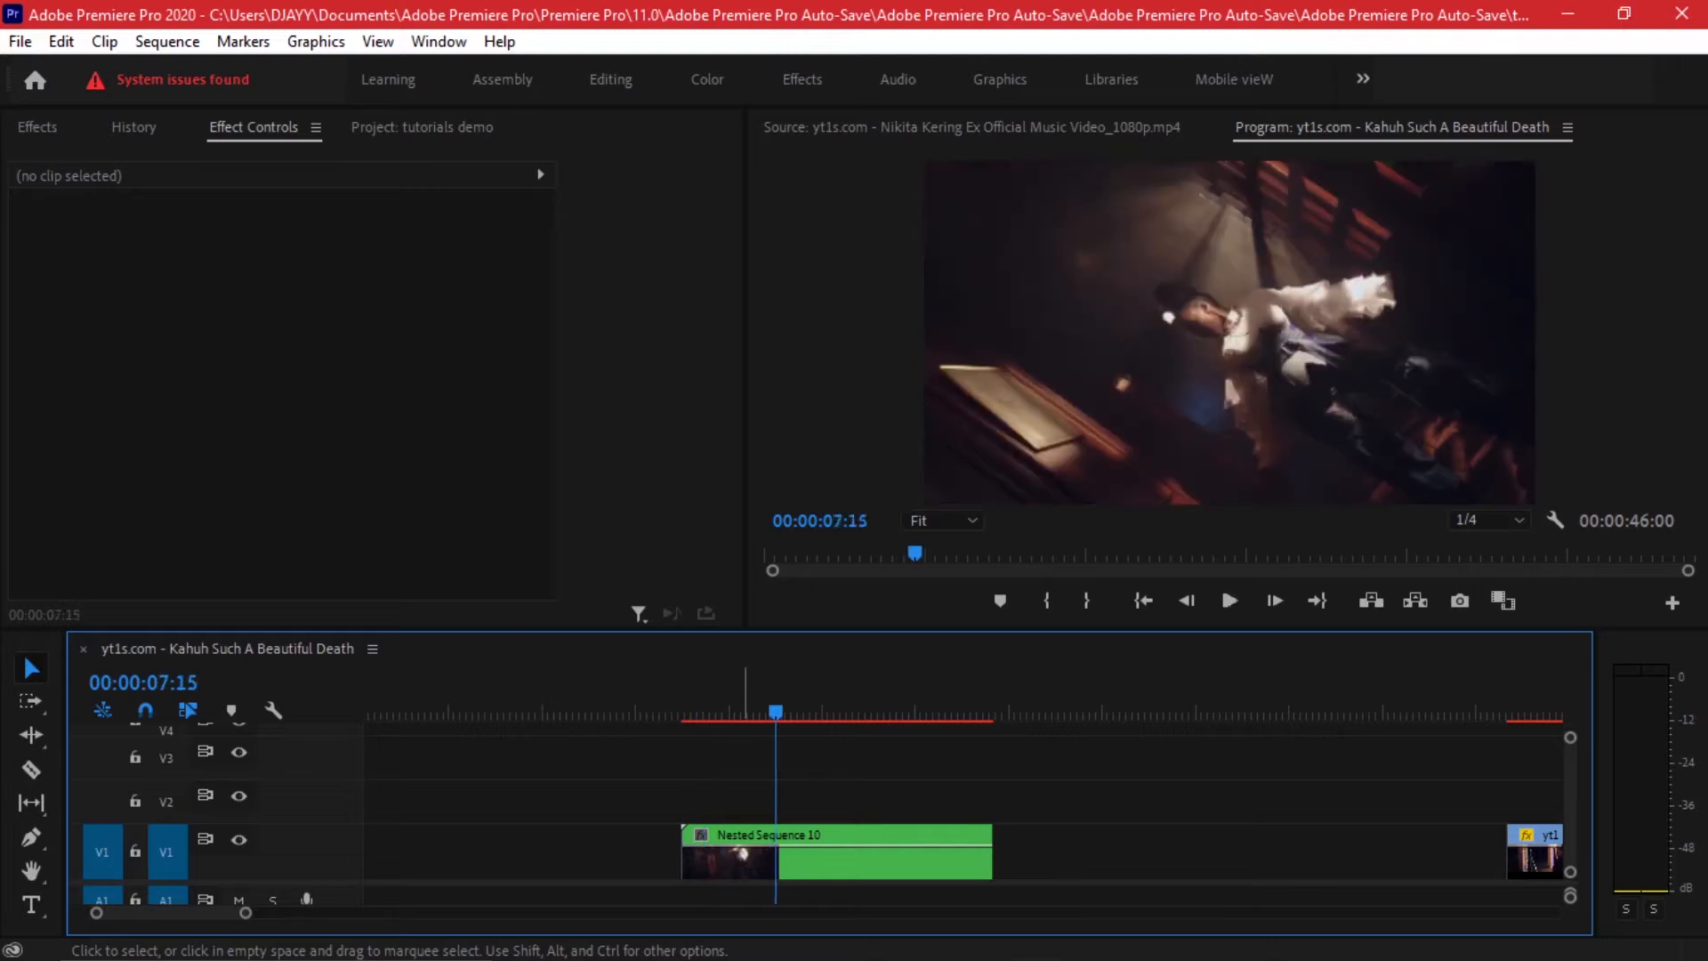
left_click_drag(746, 699, 722, 699)
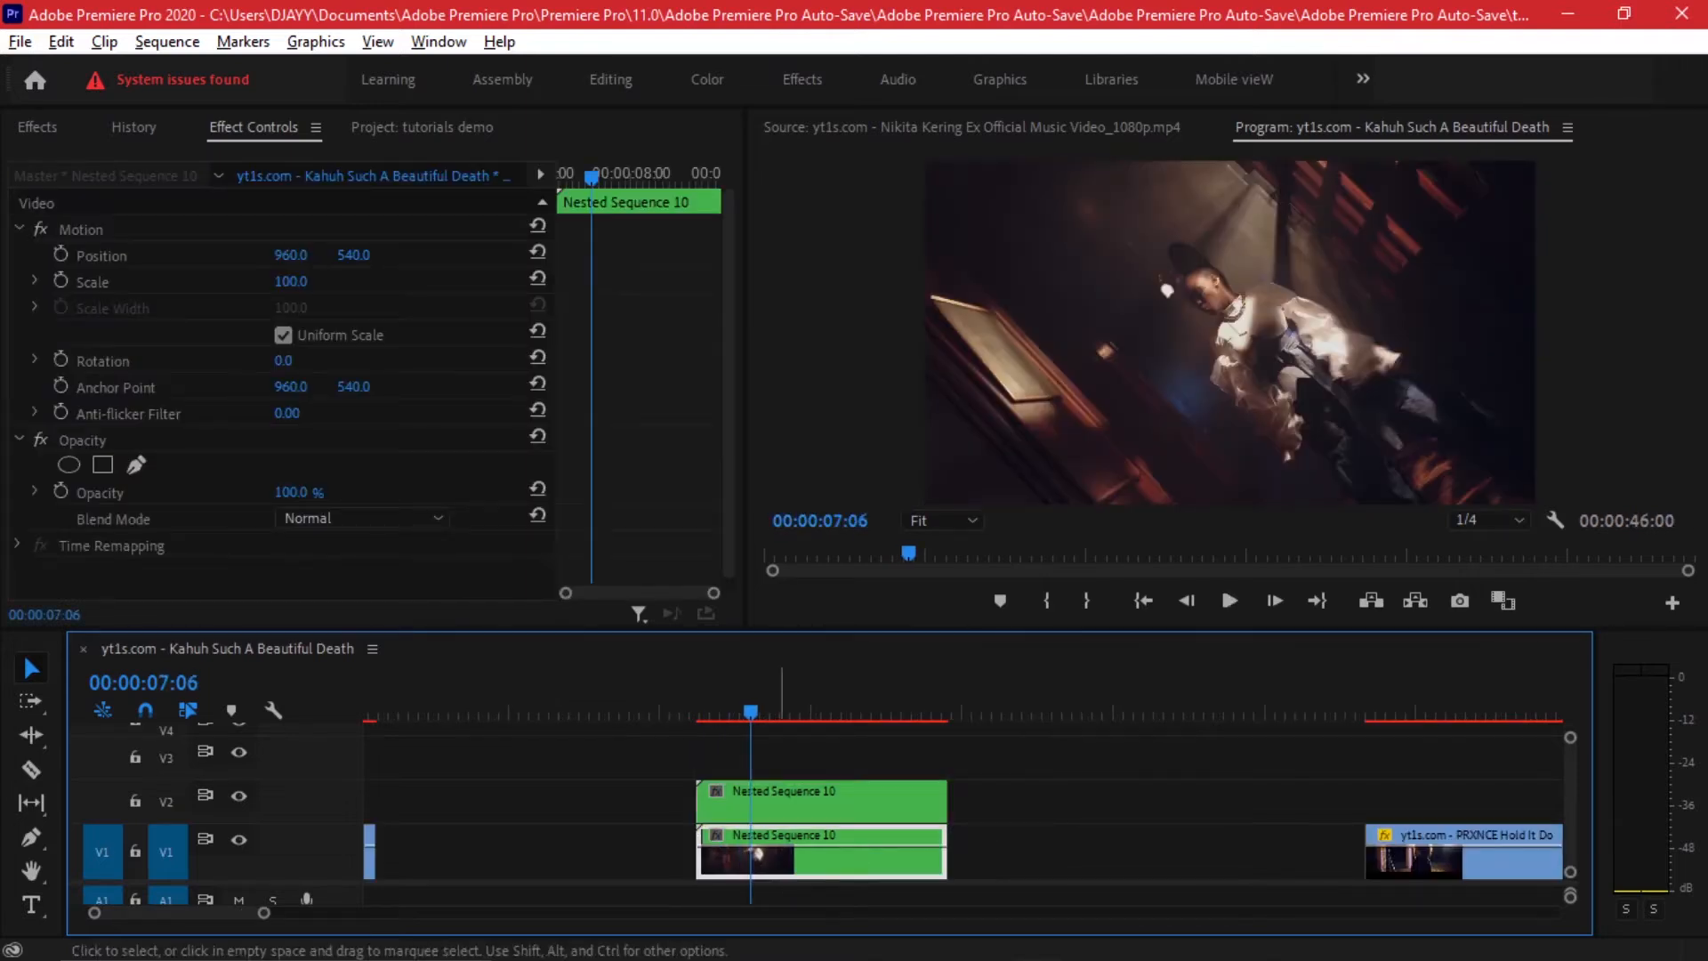
left_click(1134, 783)
left_click_drag(782, 805, 733, 801, "alt")
left_click(687, 698)
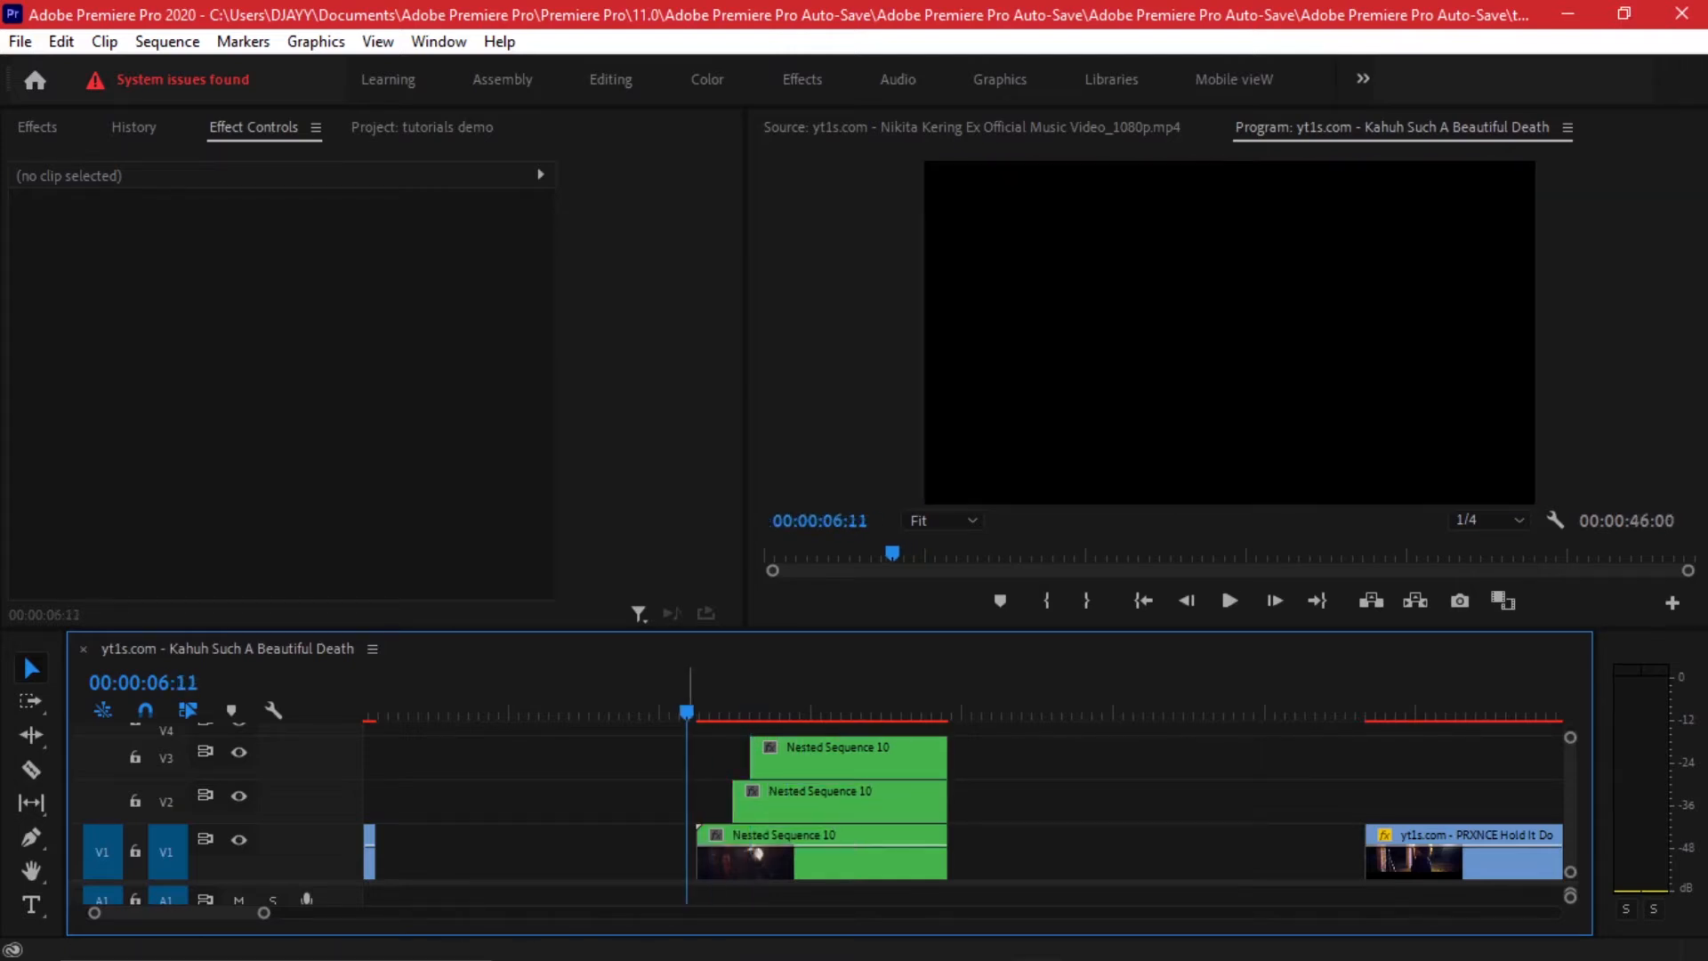
Step: Play the stacked clips briefly and set the V2 copy's Scale to 70
key("space")
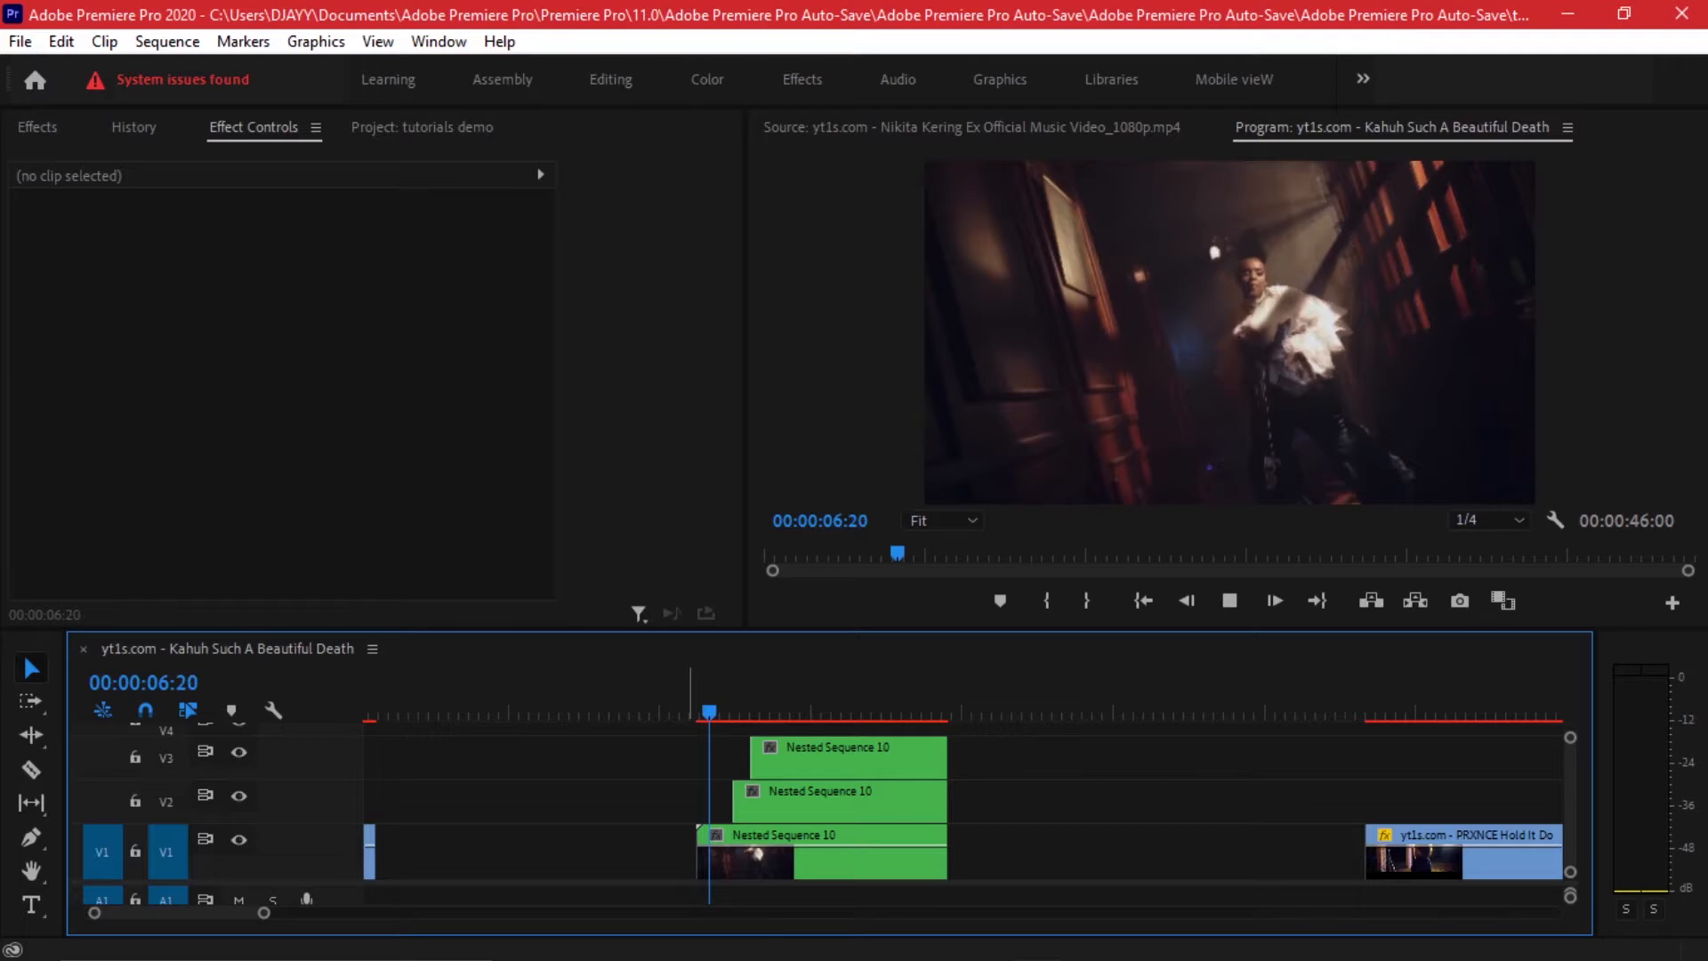
key("space")
key("equal")
left_click(834, 802)
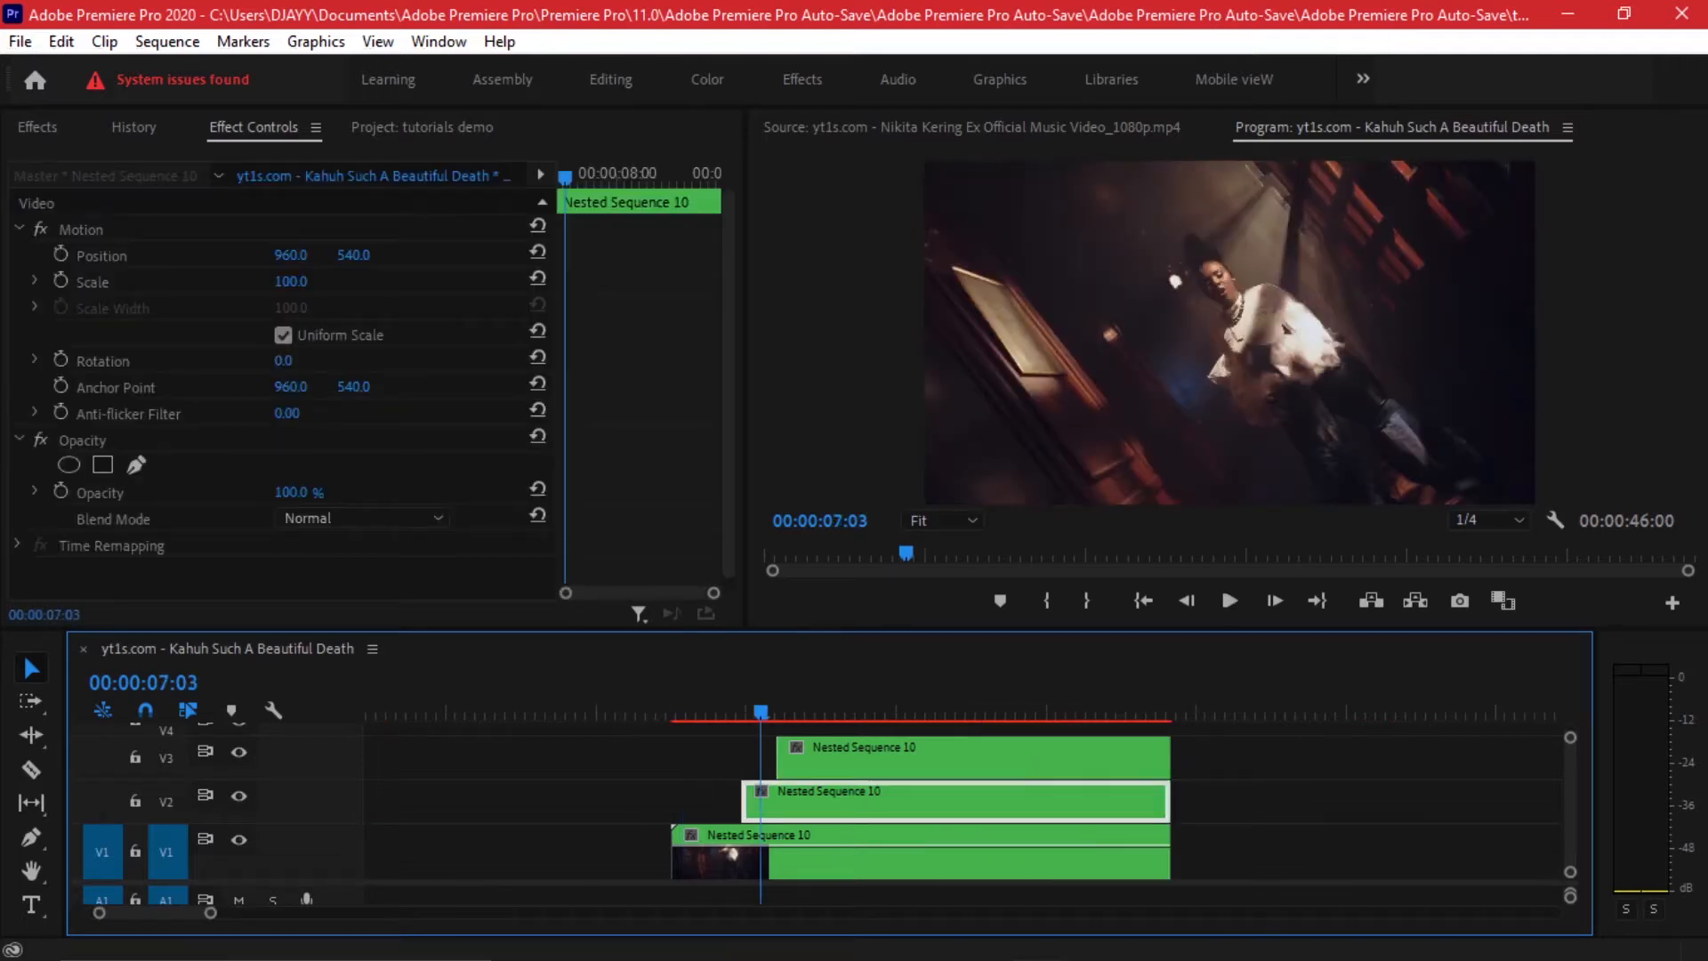
left_click(291, 281)
type("70")
key("Return")
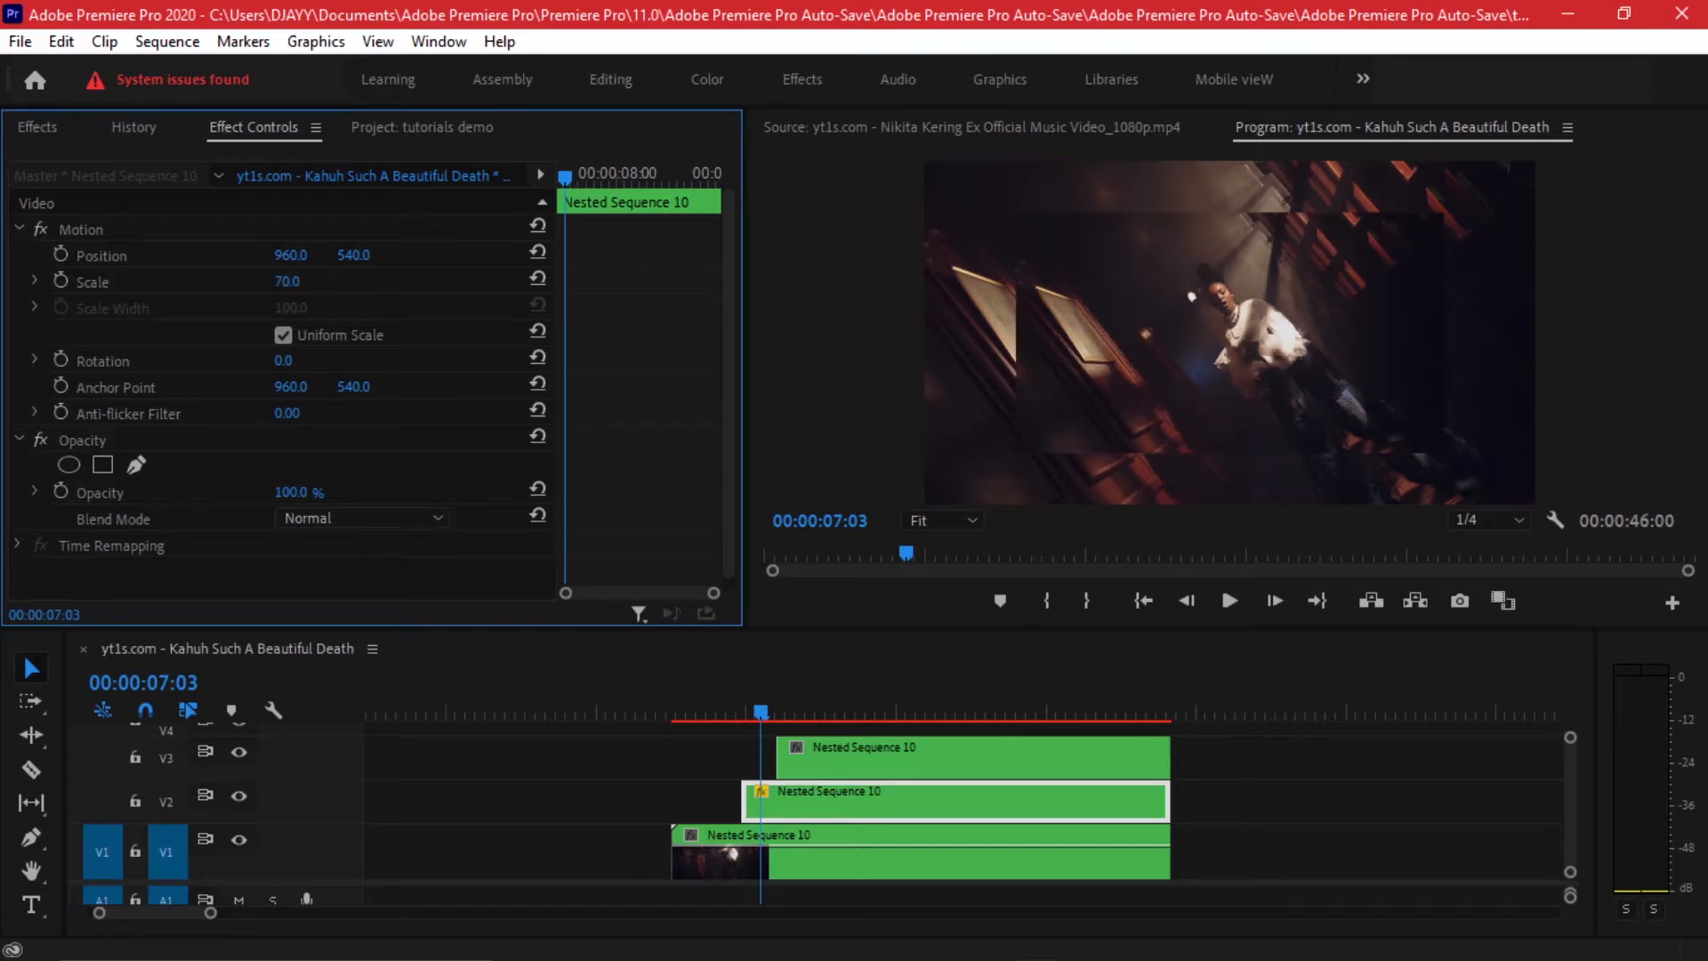
Step: Extend the V3 copy's start slightly earlier and scale that copy down smaller than the V2 copy
mouse_move(749, 713)
left_mouse_down()
mouse_move(725, 714)
mouse_move(741, 714)
left_mouse_up()
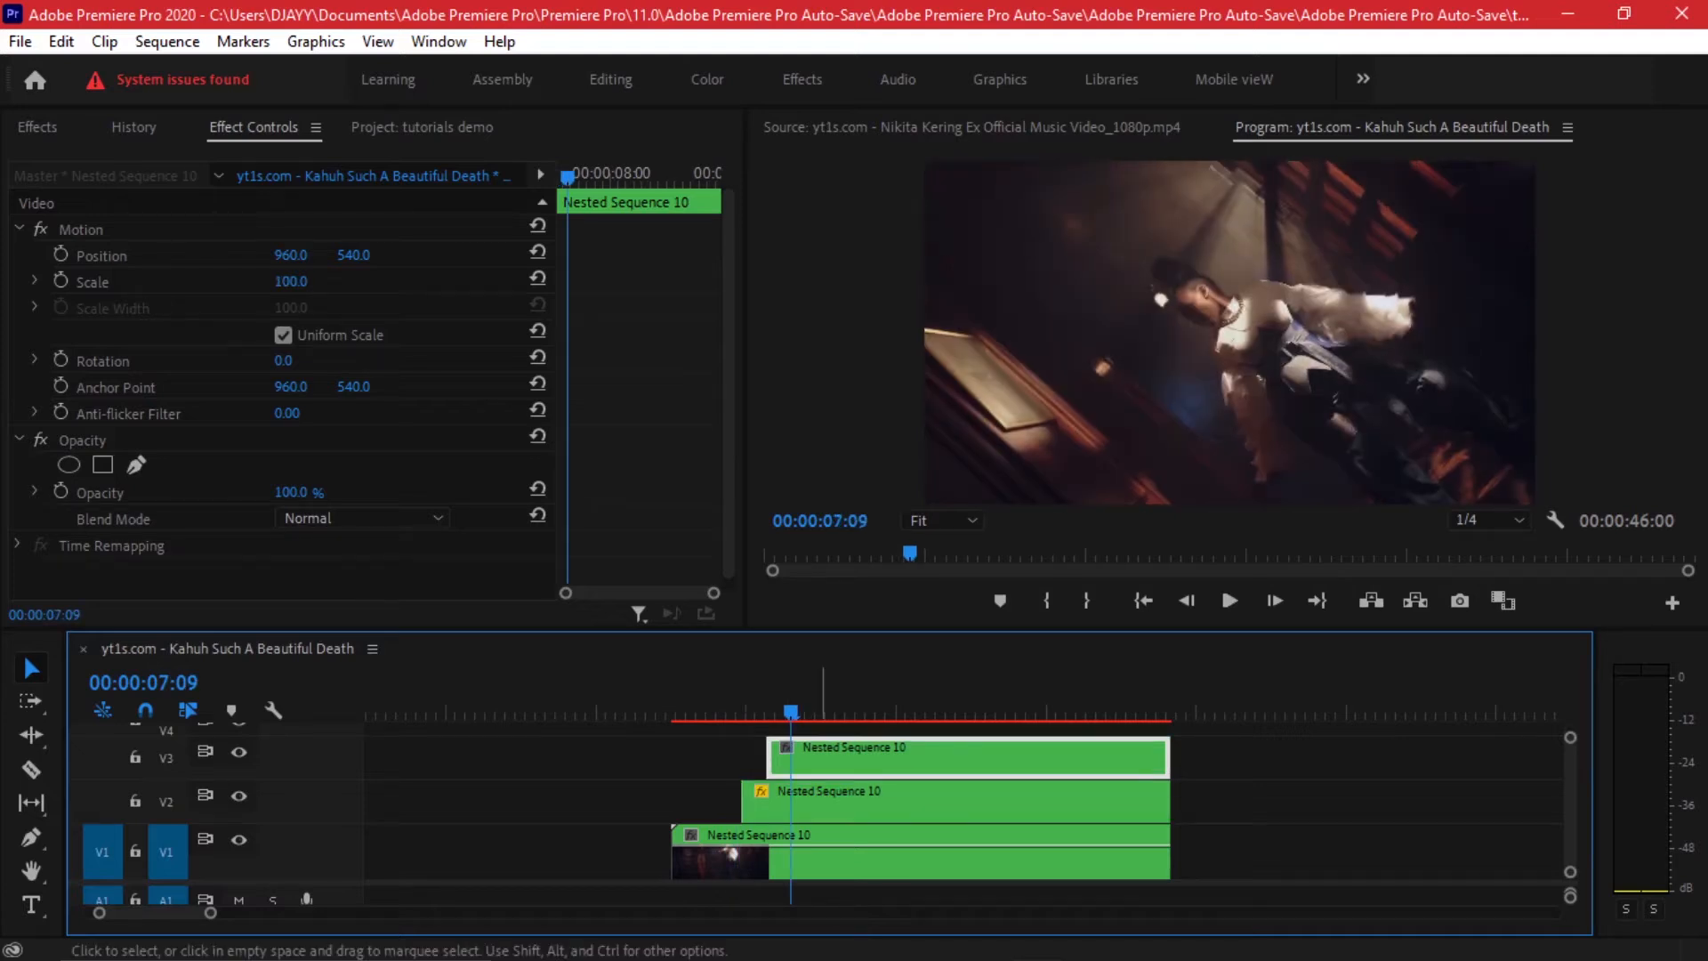
left_click_drag(744, 713, 770, 714)
left_click(1216, 767)
left_click(900, 760)
left_click(291, 281)
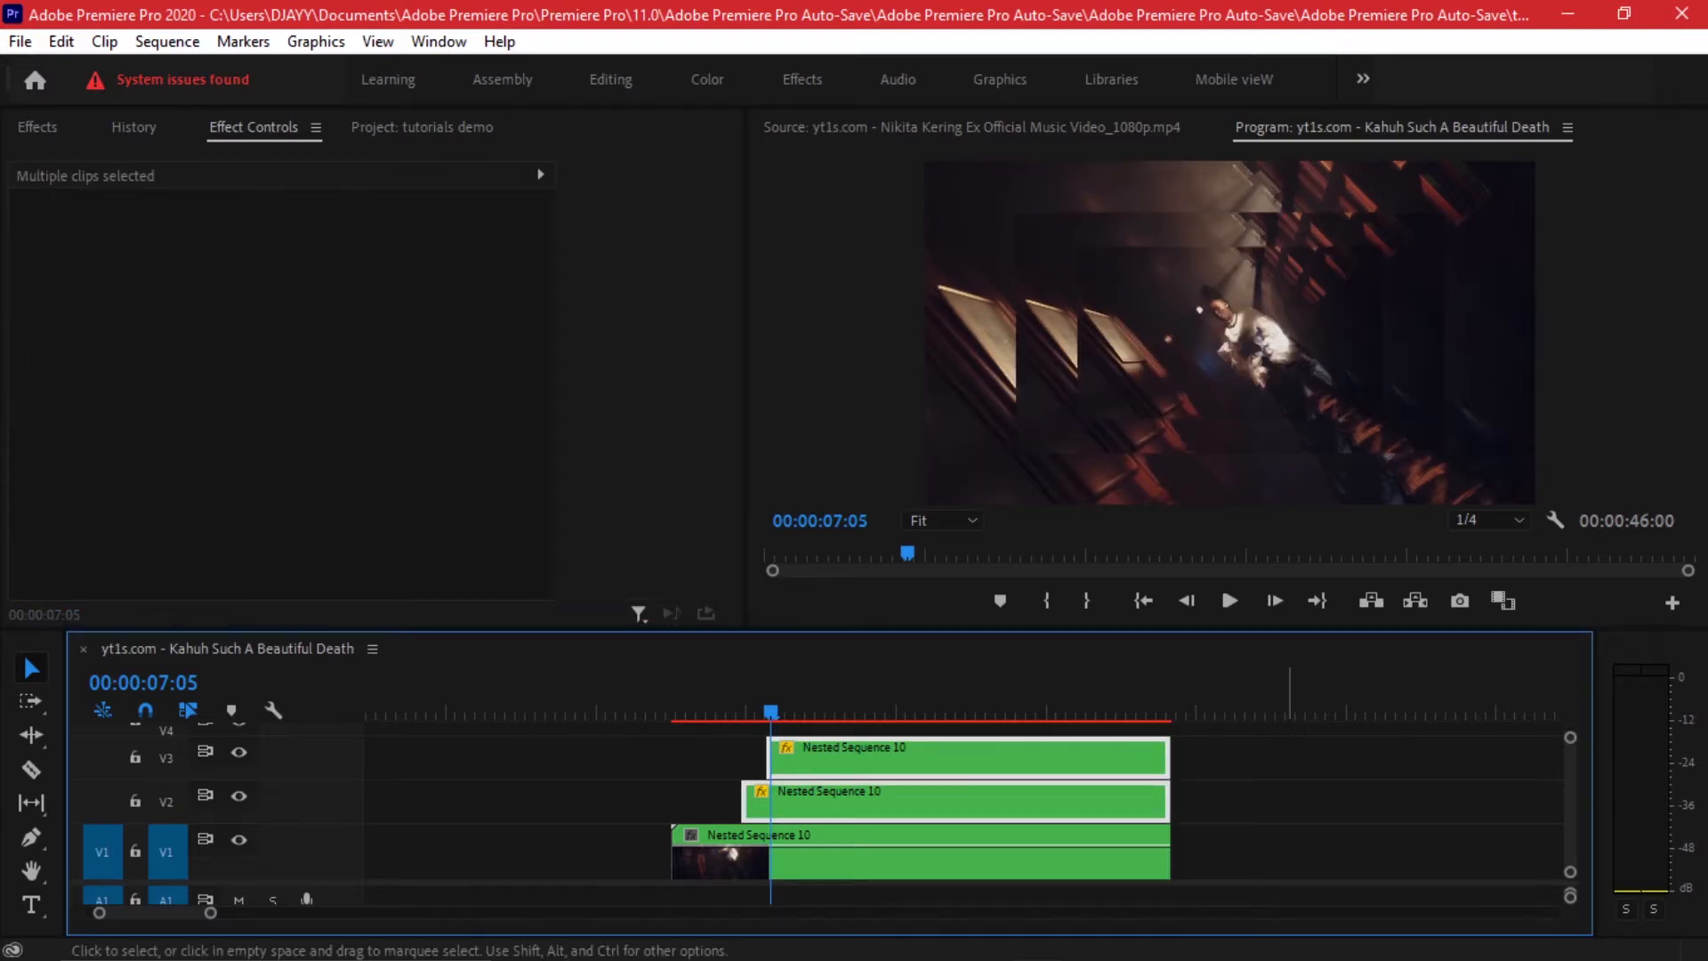
Step: Apply the Invert video effect to both the V2 and V3 copies
left_click_drag(1280, 738, 1057, 789)
key("shift+7")
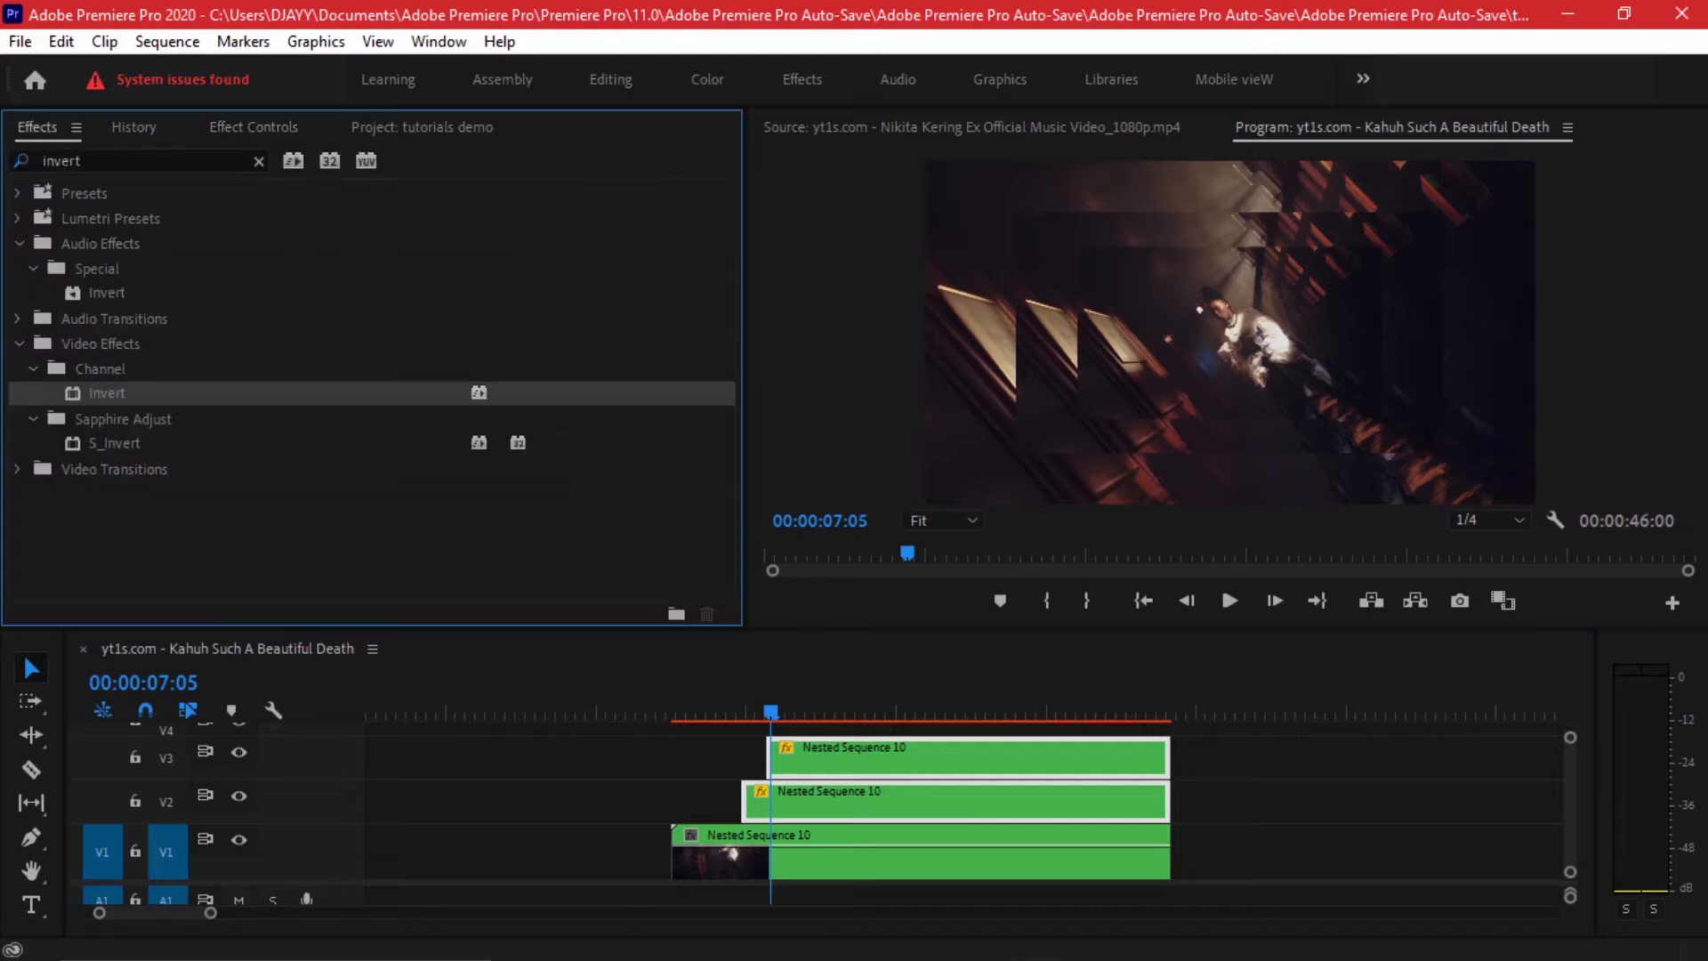
left_click_drag(107, 393, 779, 772)
Step: Set the V2 copy's Invert effect to the Red channel with Blend With Original at 1 %
left_click_drag(760, 712, 753, 712)
left_click(1317, 801)
left_click(793, 804)
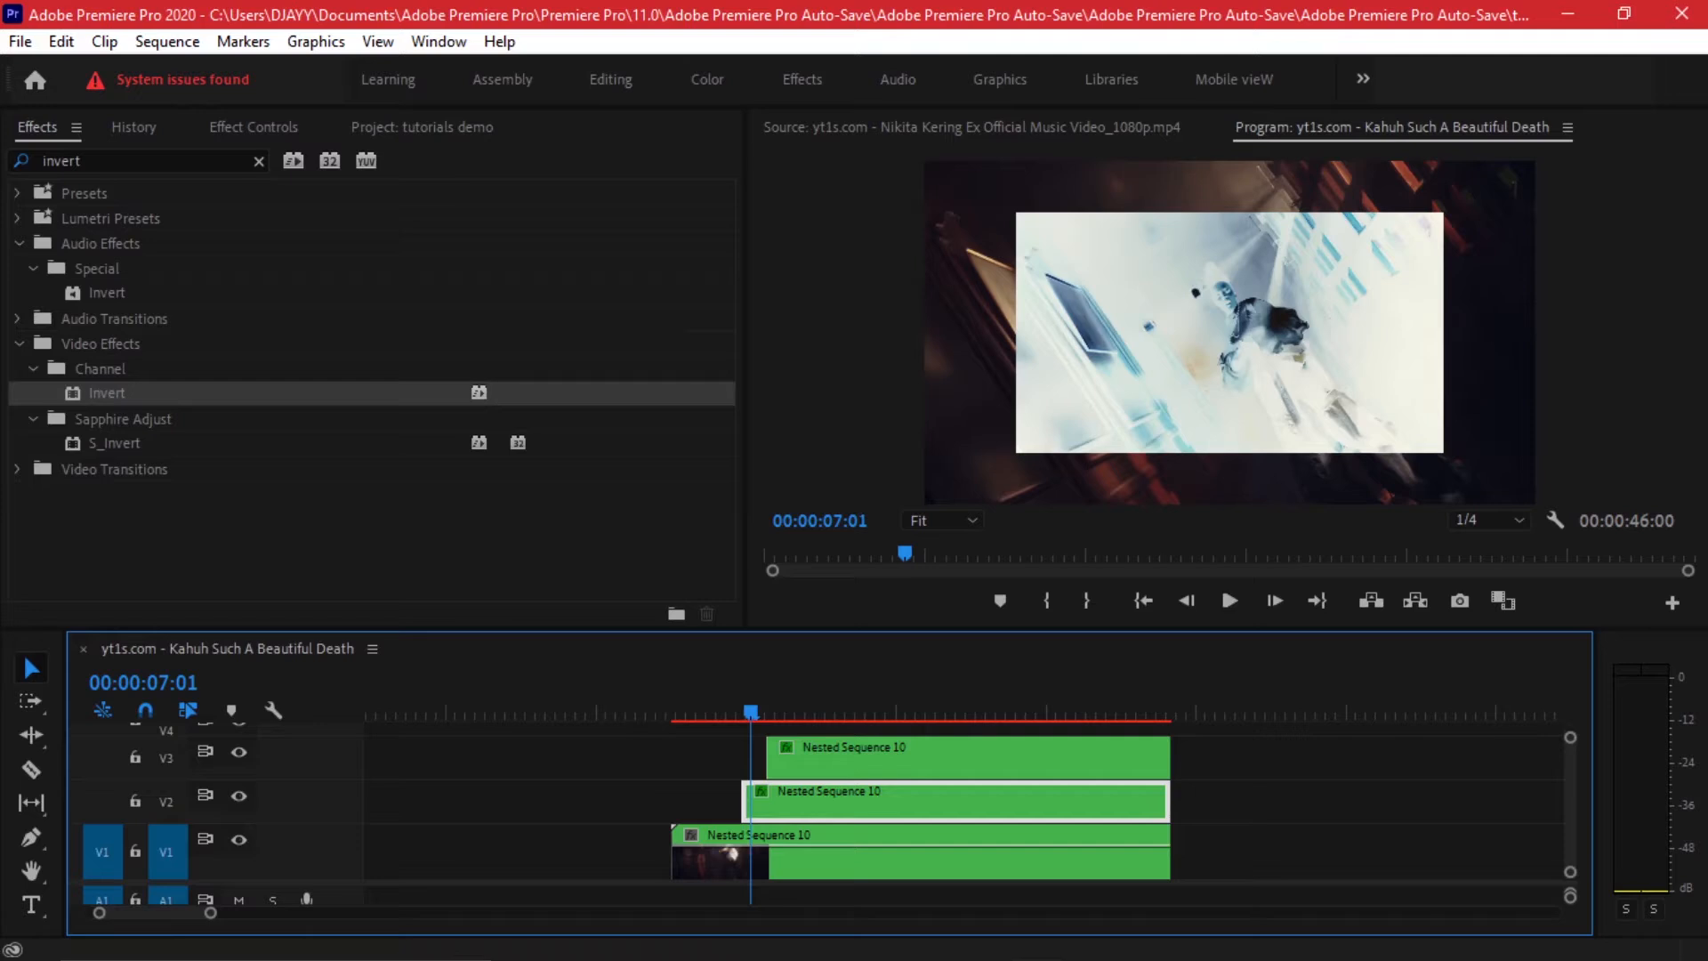
left_click(254, 127)
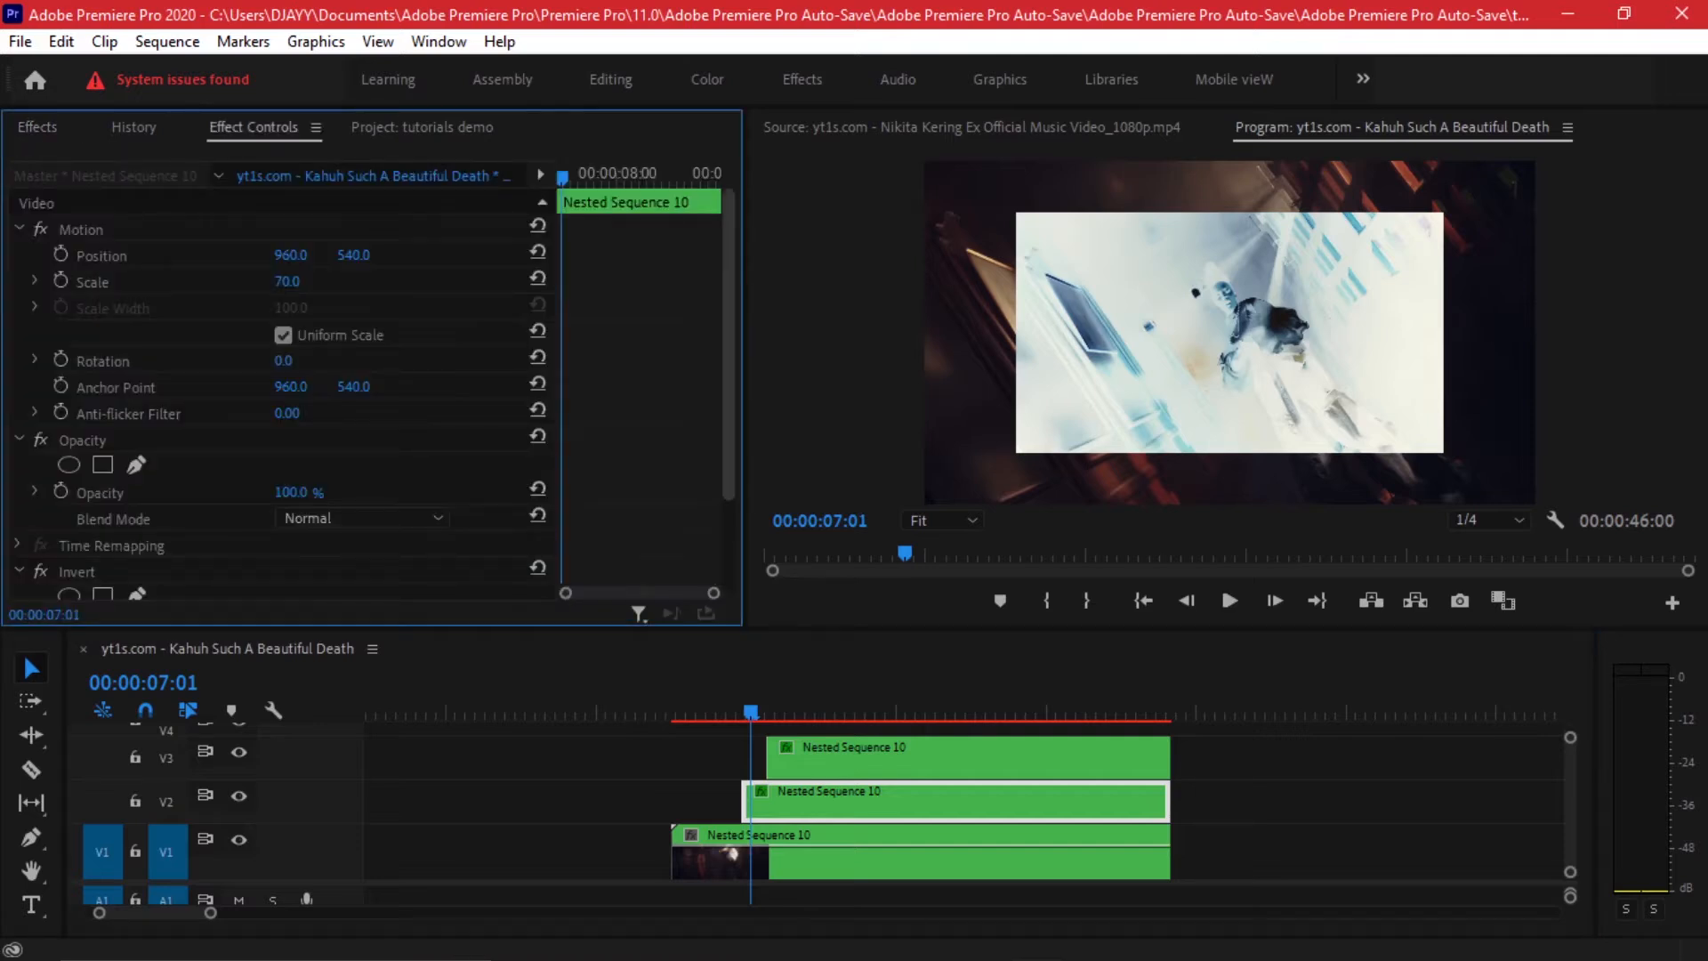
scroll(266, 400, "down", 3)
left_click(369, 504)
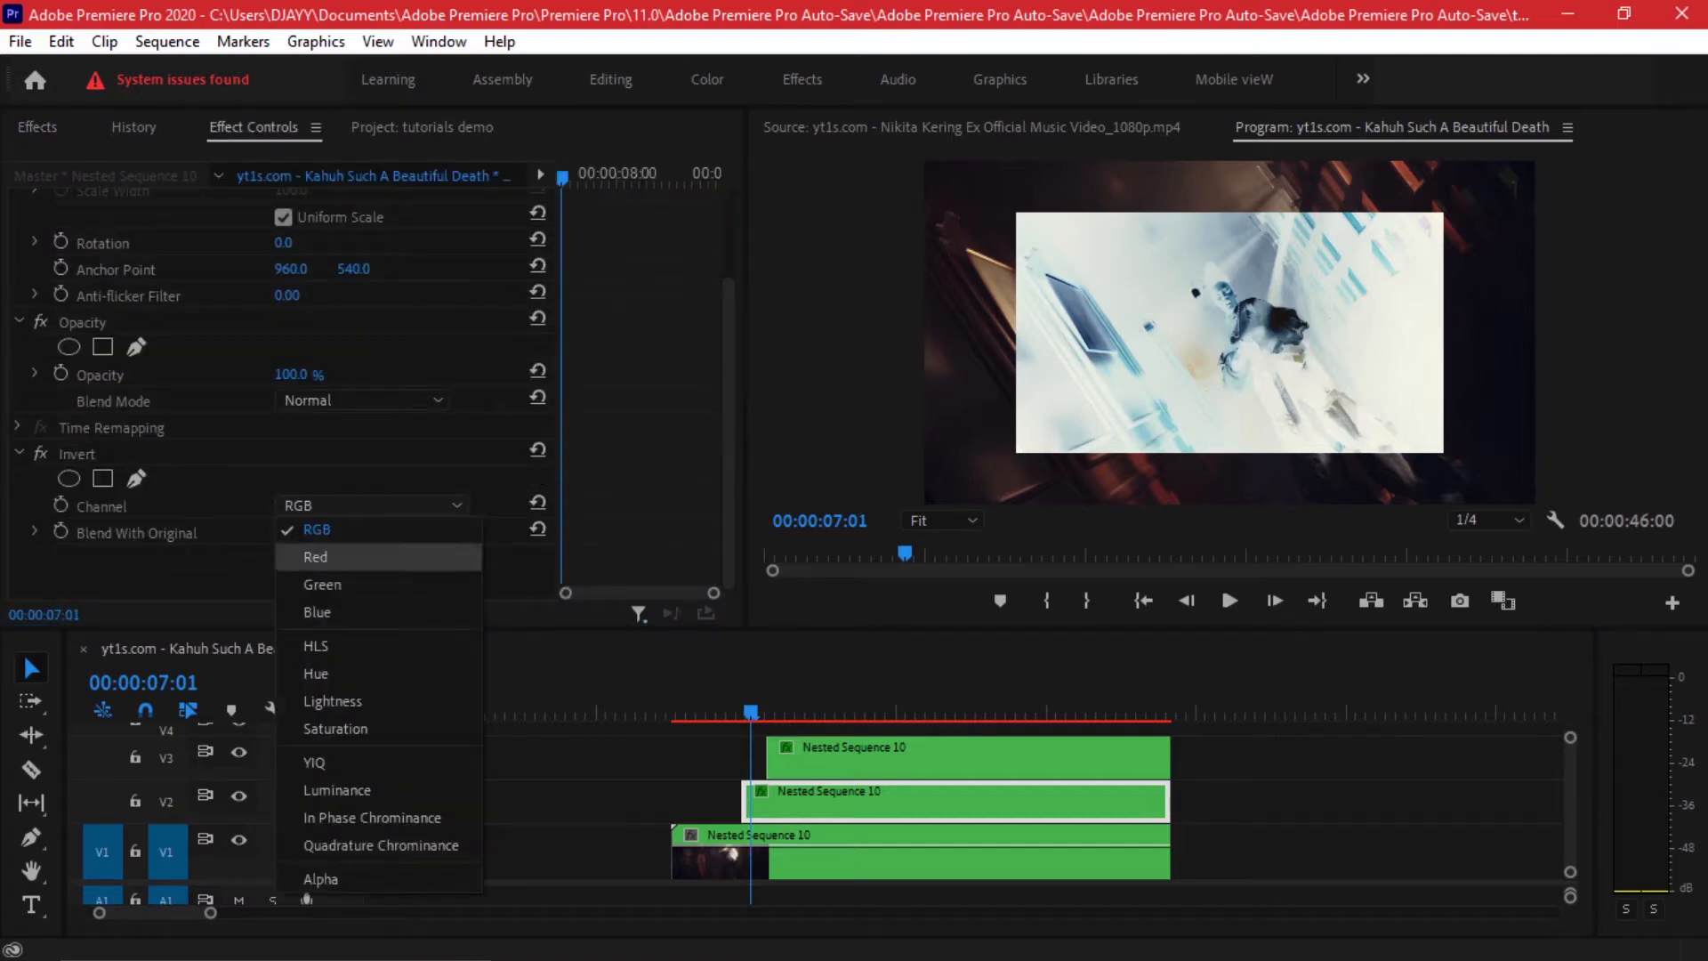
left_click(315, 557)
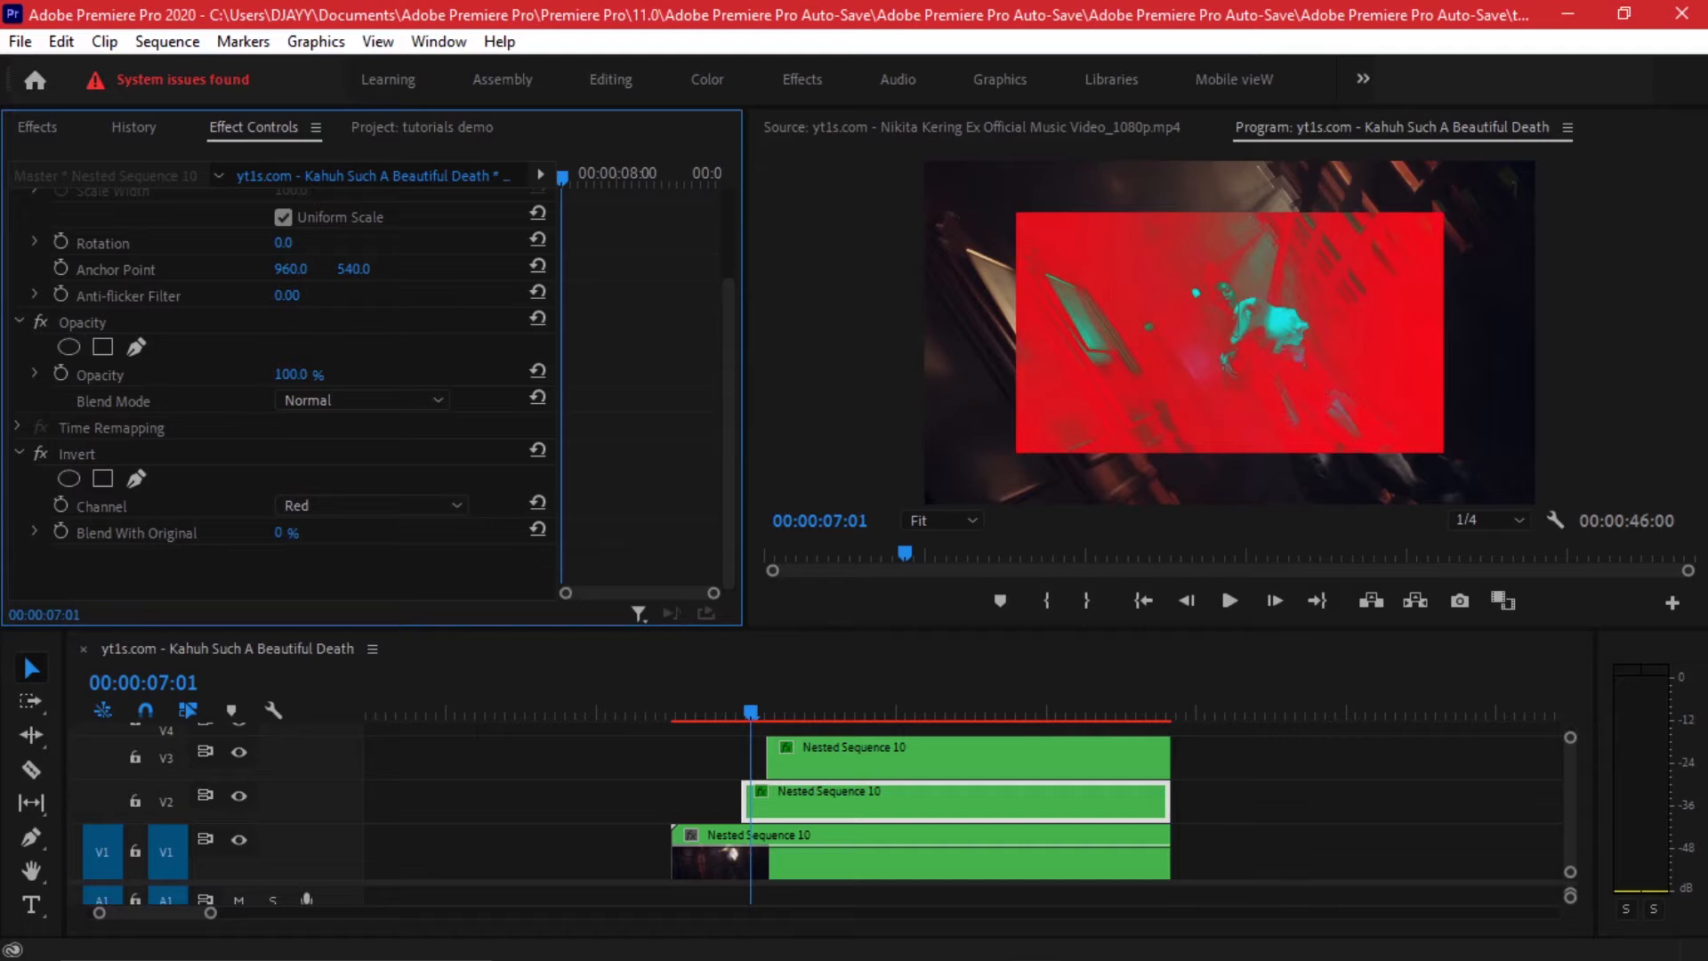
mouse_move(279, 532)
left_mouse_down()
mouse_move(348, 533)
mouse_move(279, 533)
left_mouse_up()
left_click(369, 504)
left_click(315, 556)
Step: Set the V3 copy's Invert channel to Luminance
mouse_move(750, 709)
left_mouse_down()
mouse_move(736, 709)
mouse_move(781, 710)
left_mouse_up()
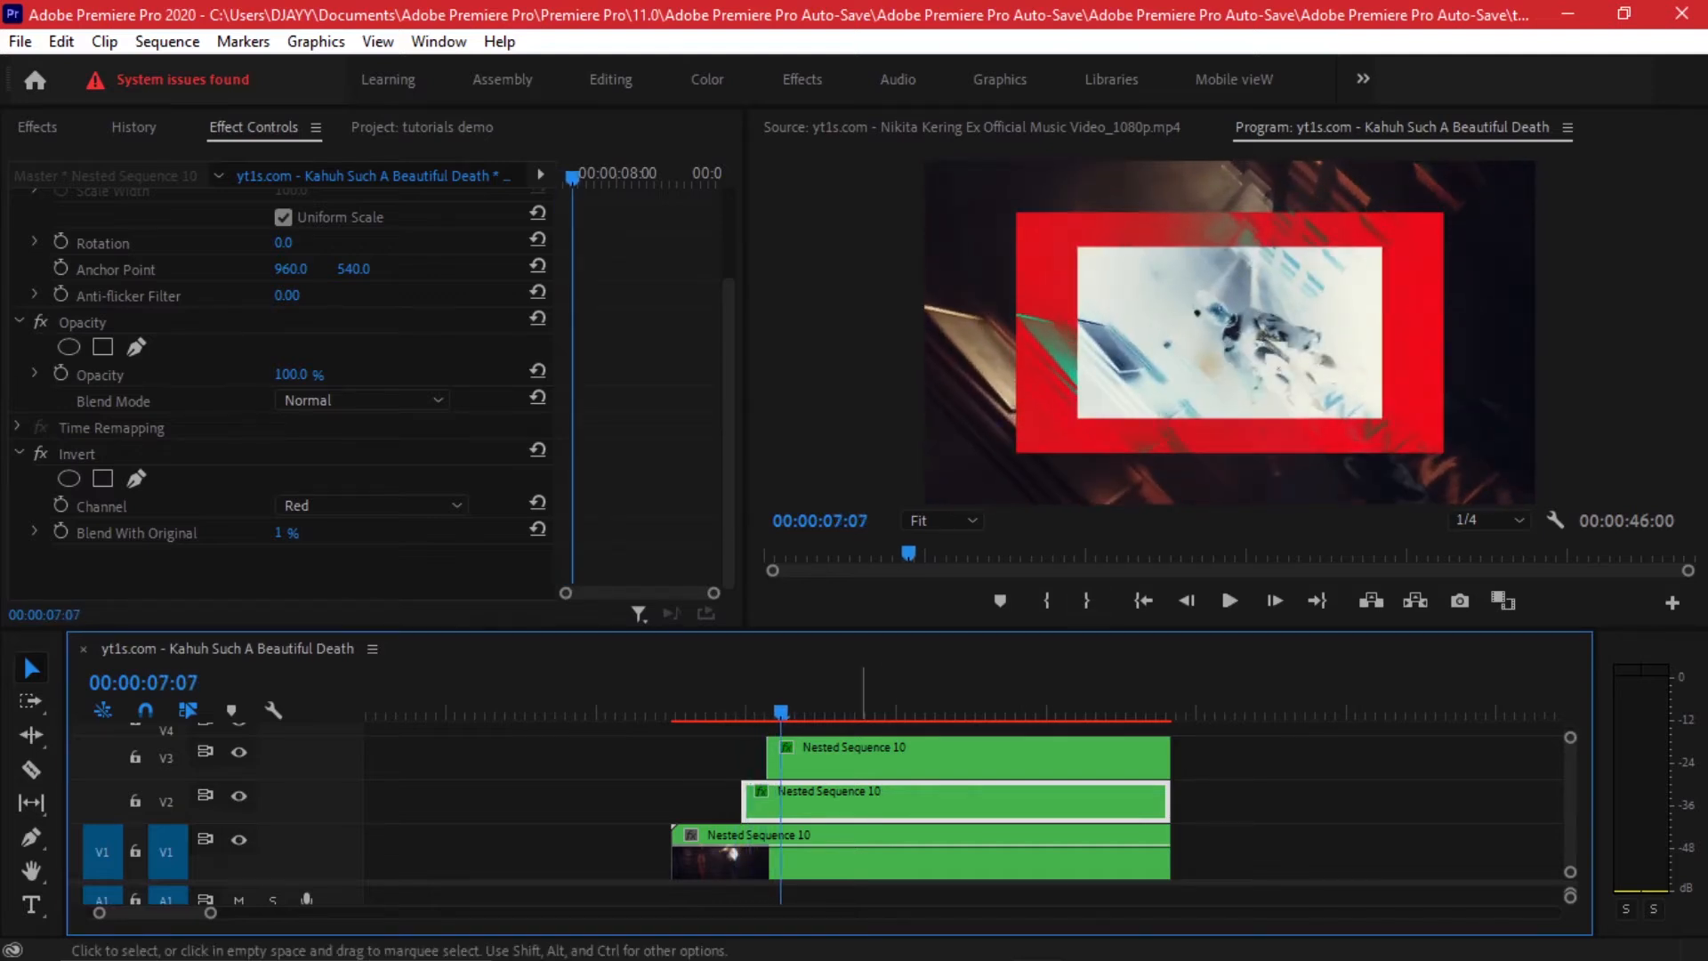
left_click(849, 760)
left_click_drag(728, 382, 729, 499)
scroll(371, 506, "down", 2)
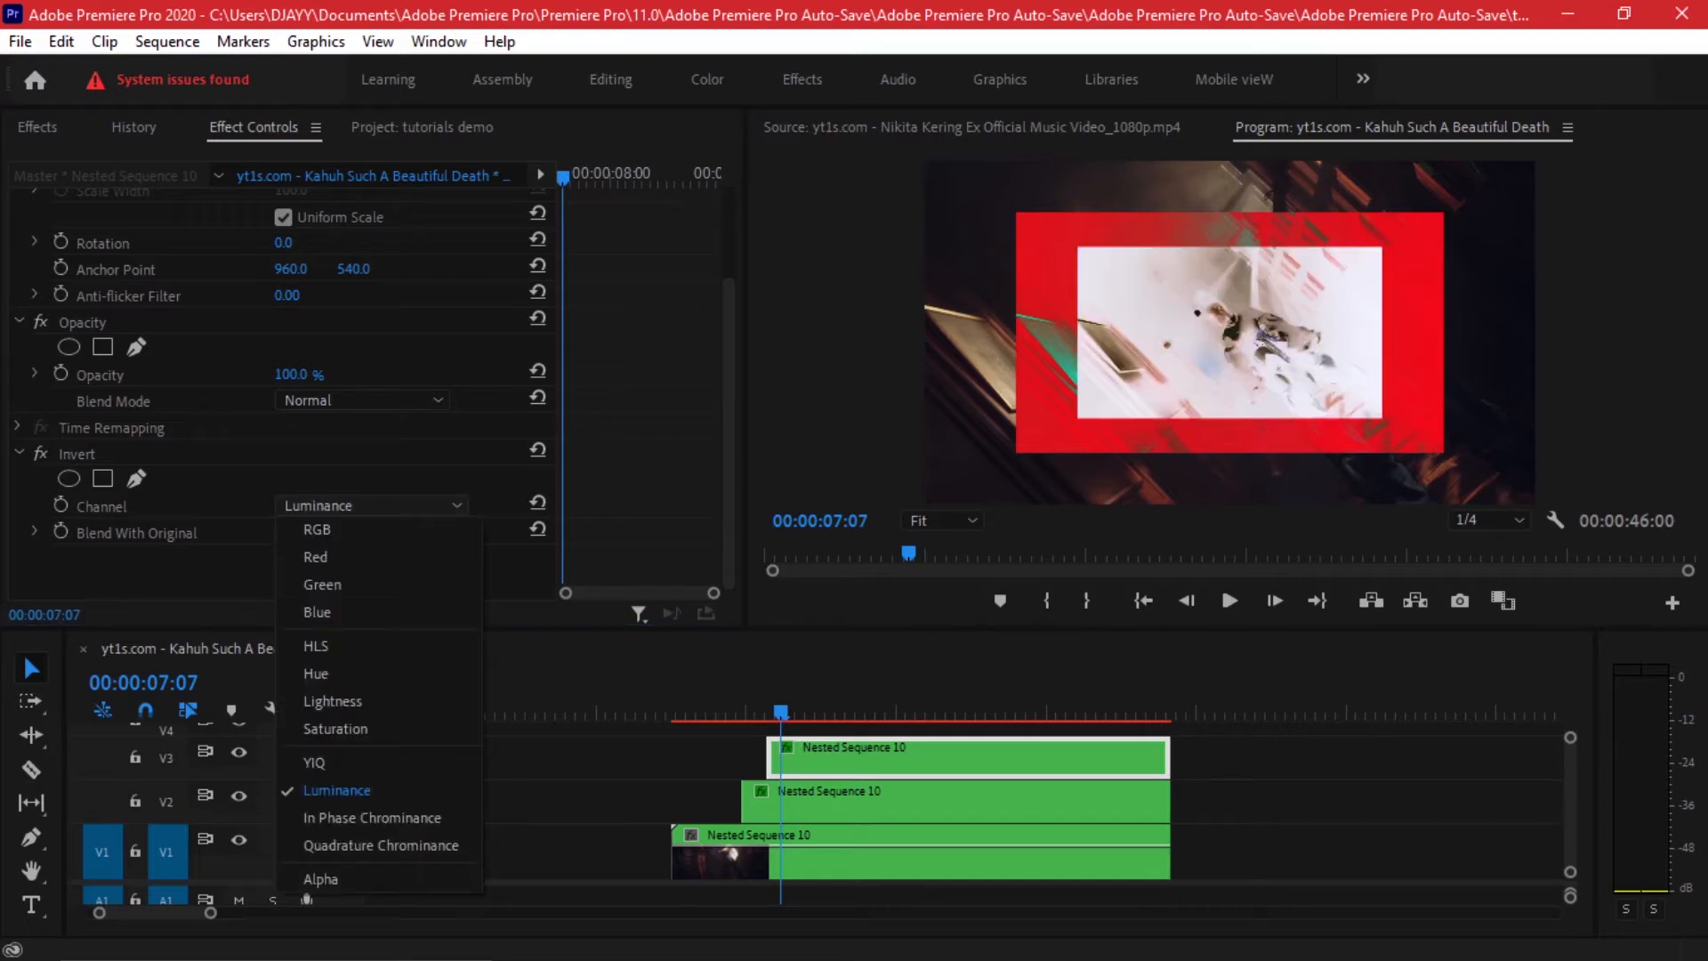
left_click(334, 557)
Step: Play through the stack and trim the V3 copy's start to about 00:00:07:09
left_click_drag(764, 698, 694, 698)
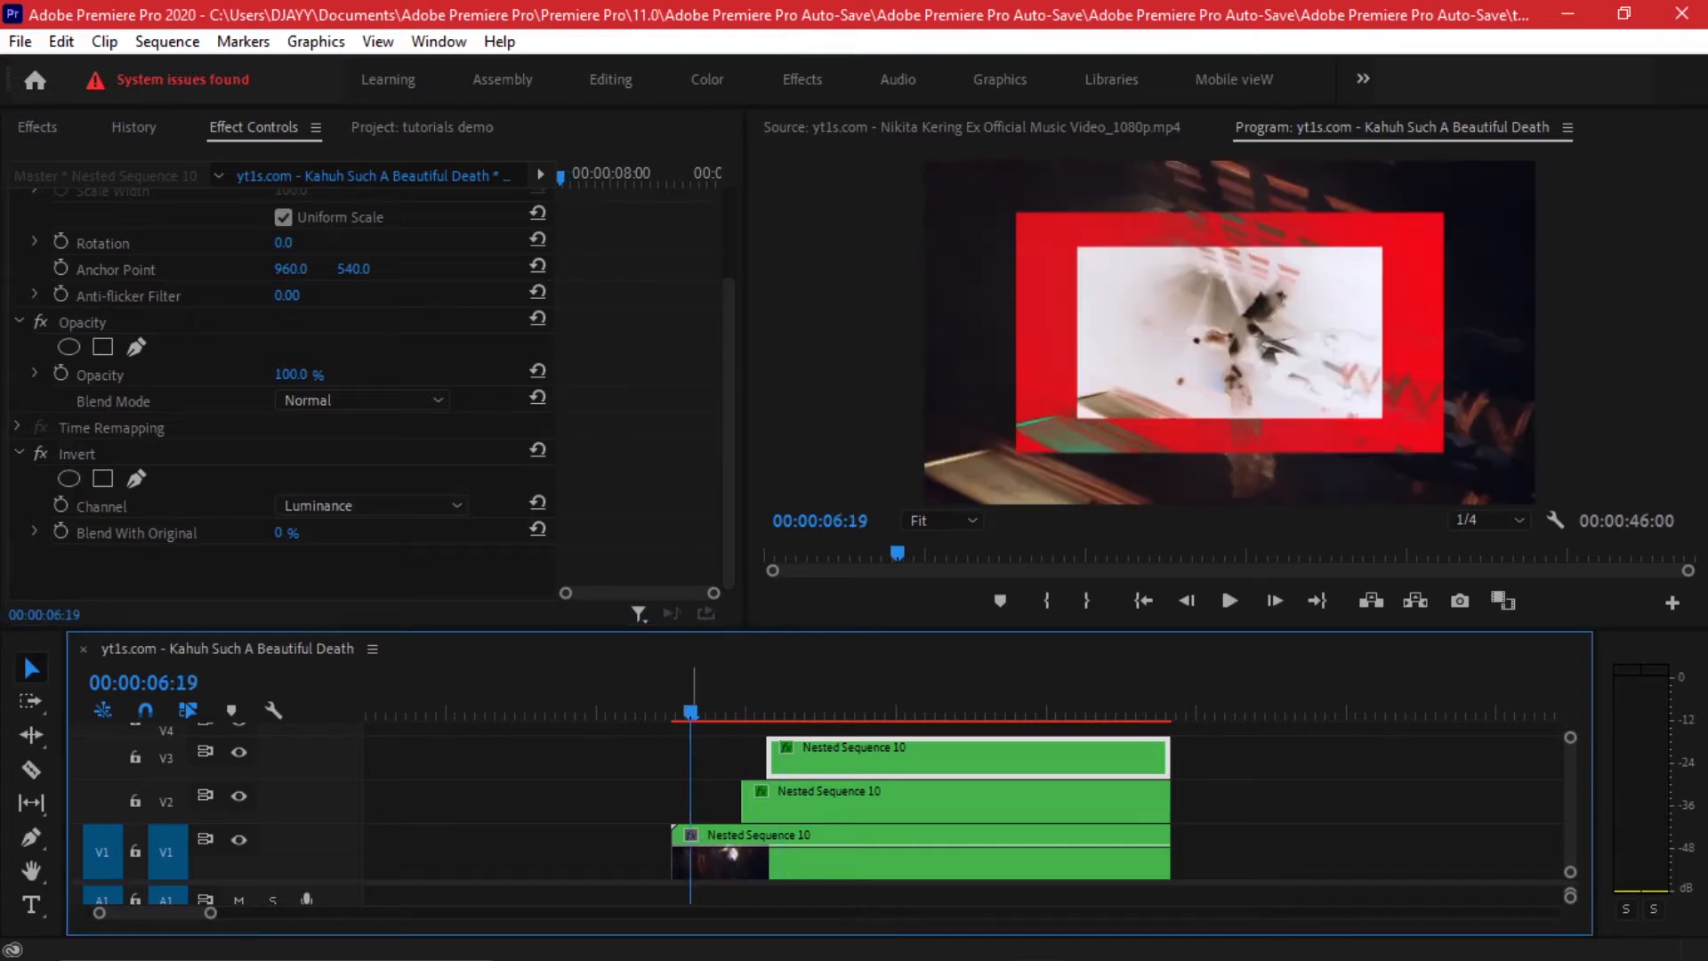
key("space")
key("space")
left_click(770, 760)
left_click(767, 710)
left_click_drag(766, 710, 696, 710)
key("space")
key("space")
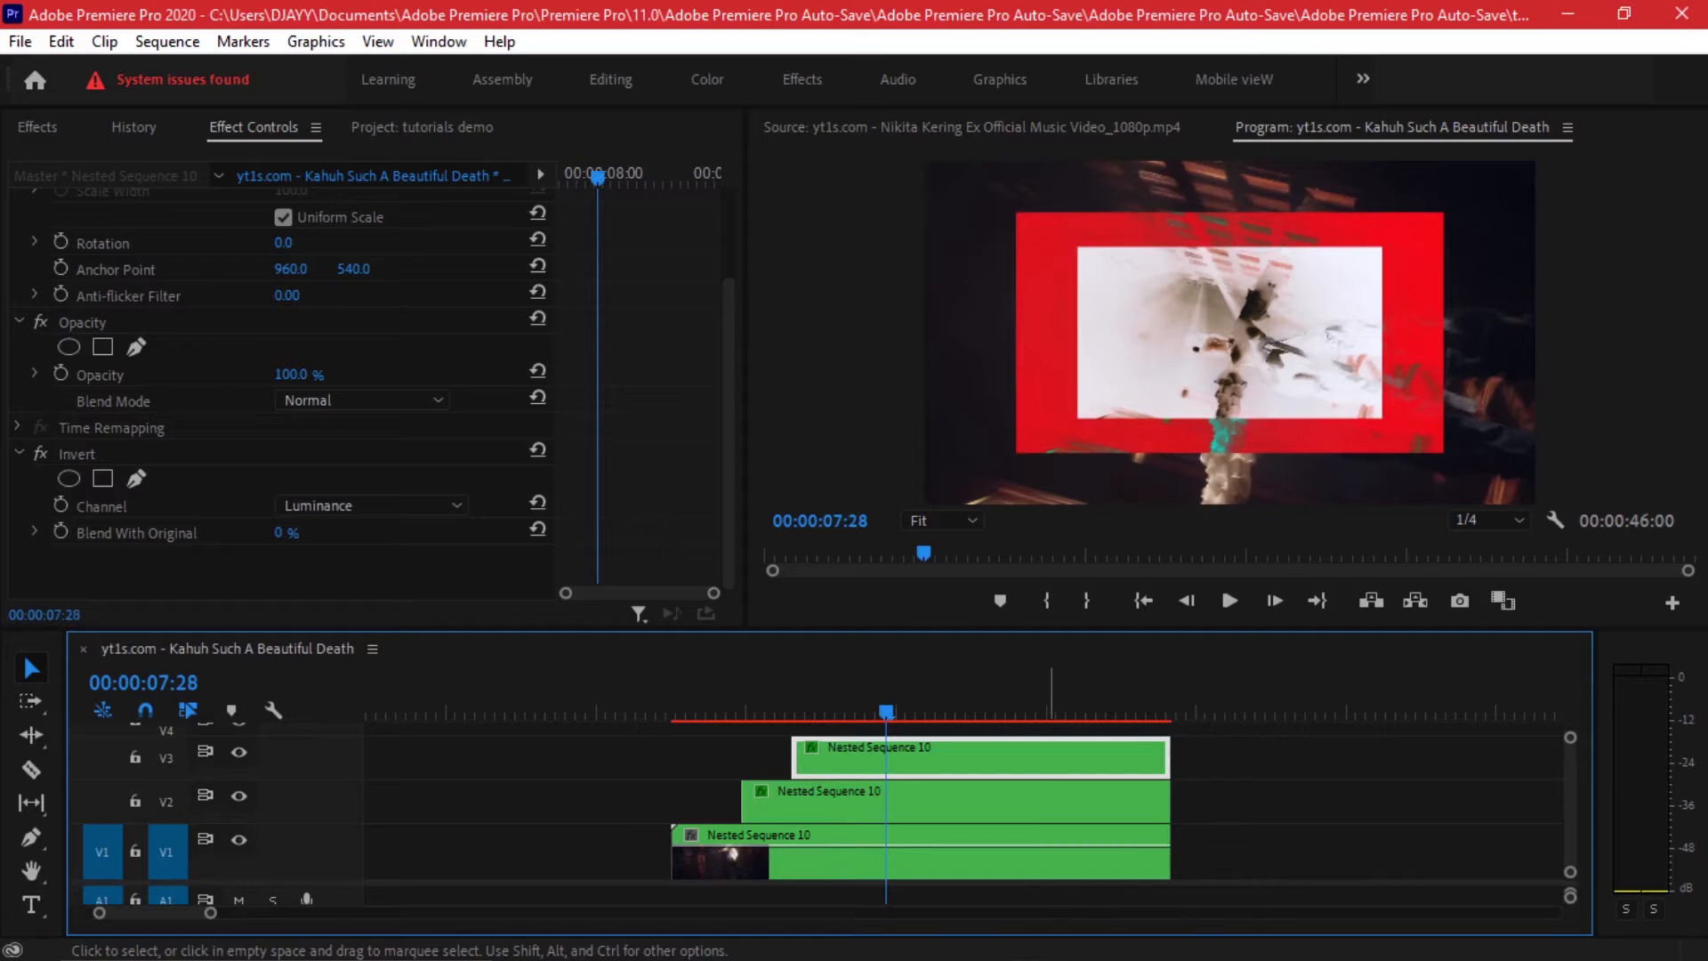
Step: Trim the end of the V3 copy to 00:00:08:04 and play past the cut
key("space")
key("space")
left_click_drag(1166, 761, 914, 760)
key("space")
key("space")
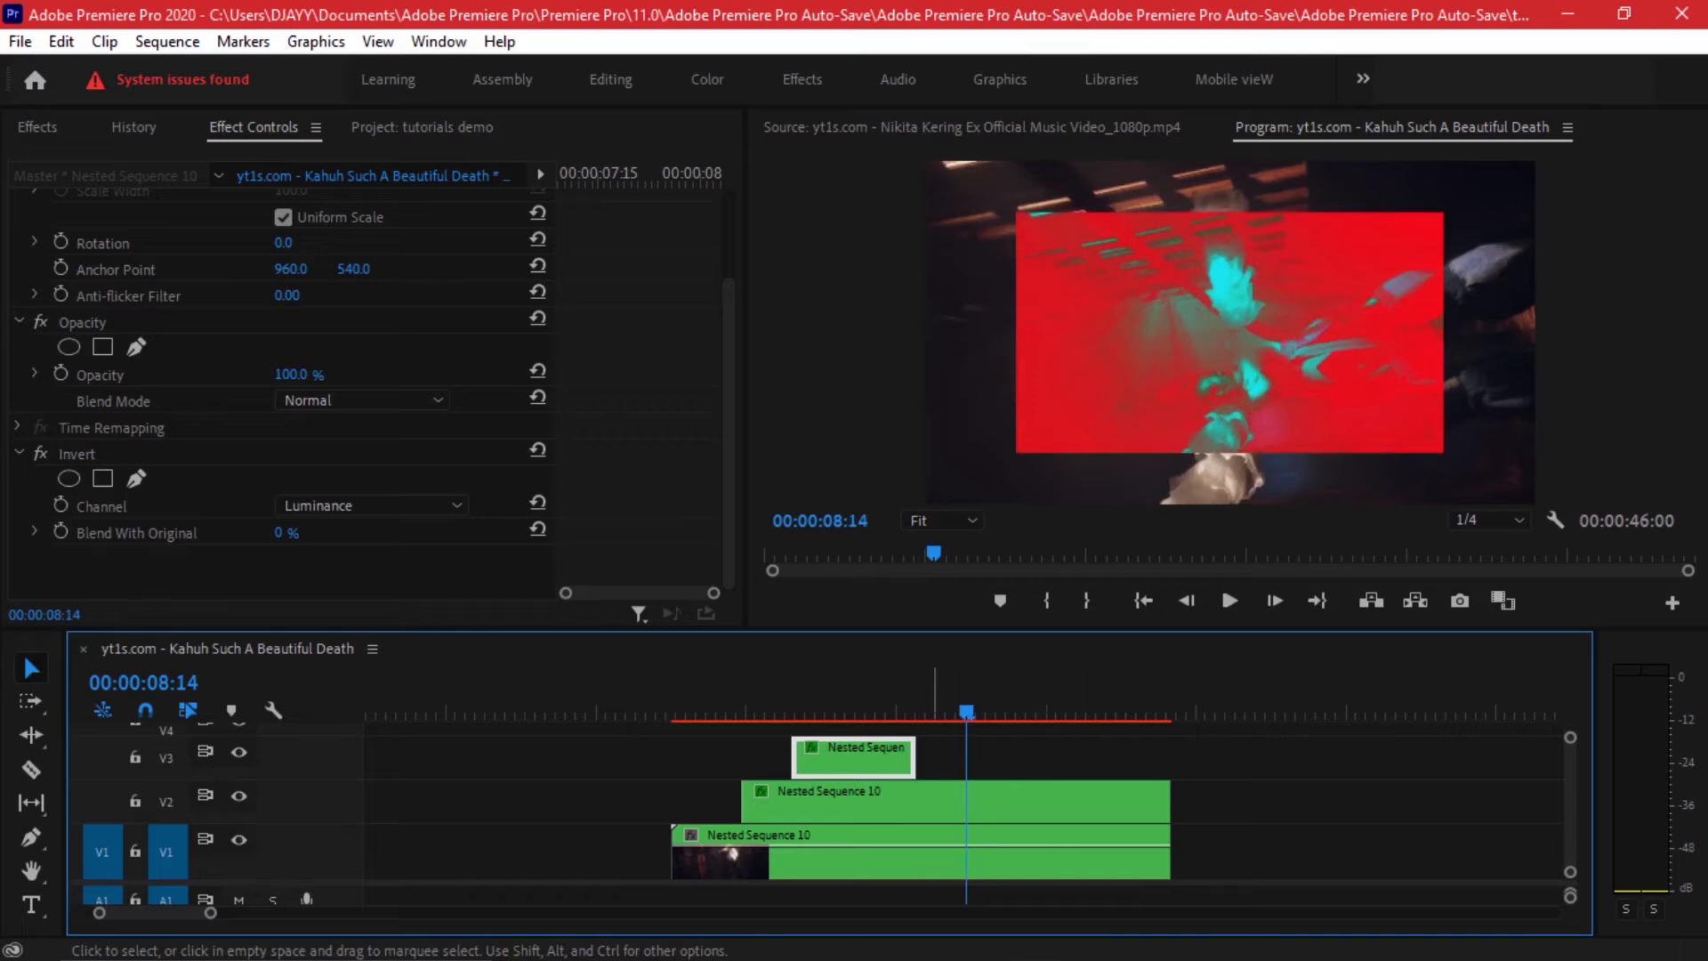
Step: Play on from the V3 copy's end and trim the end of the V2 copy to 00:00:08:14
key("Up")
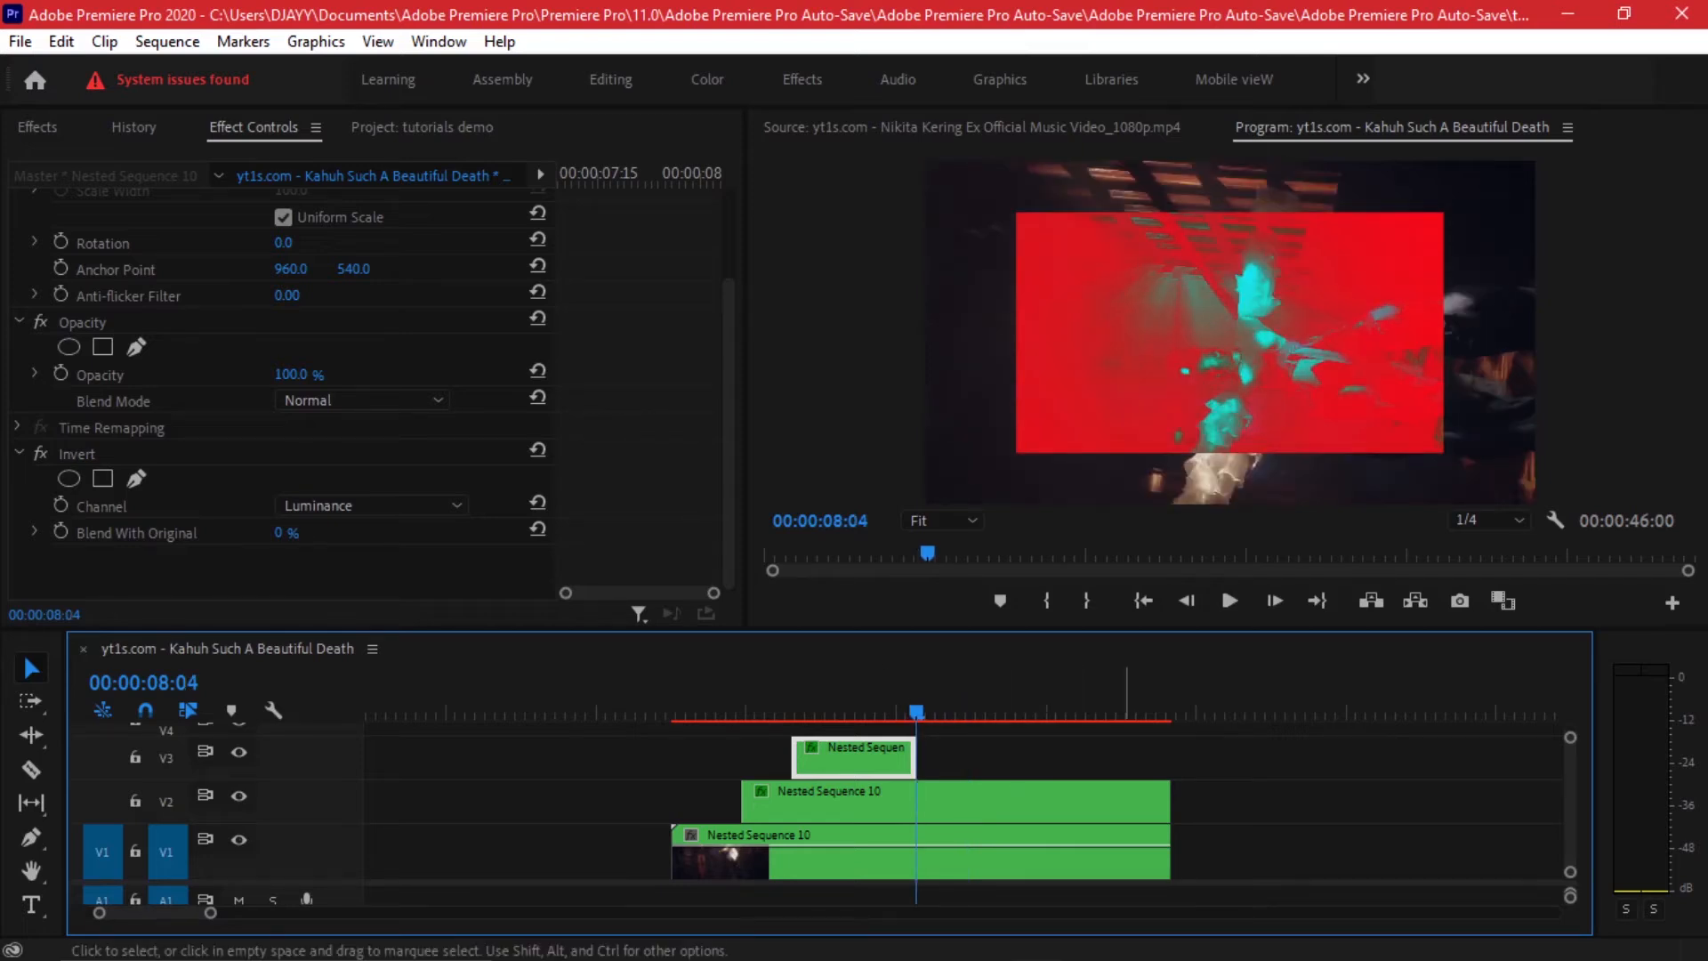
key("Right")
key("Right")
key("Right")
key("Right")
key("space")
key("Up")
key("space")
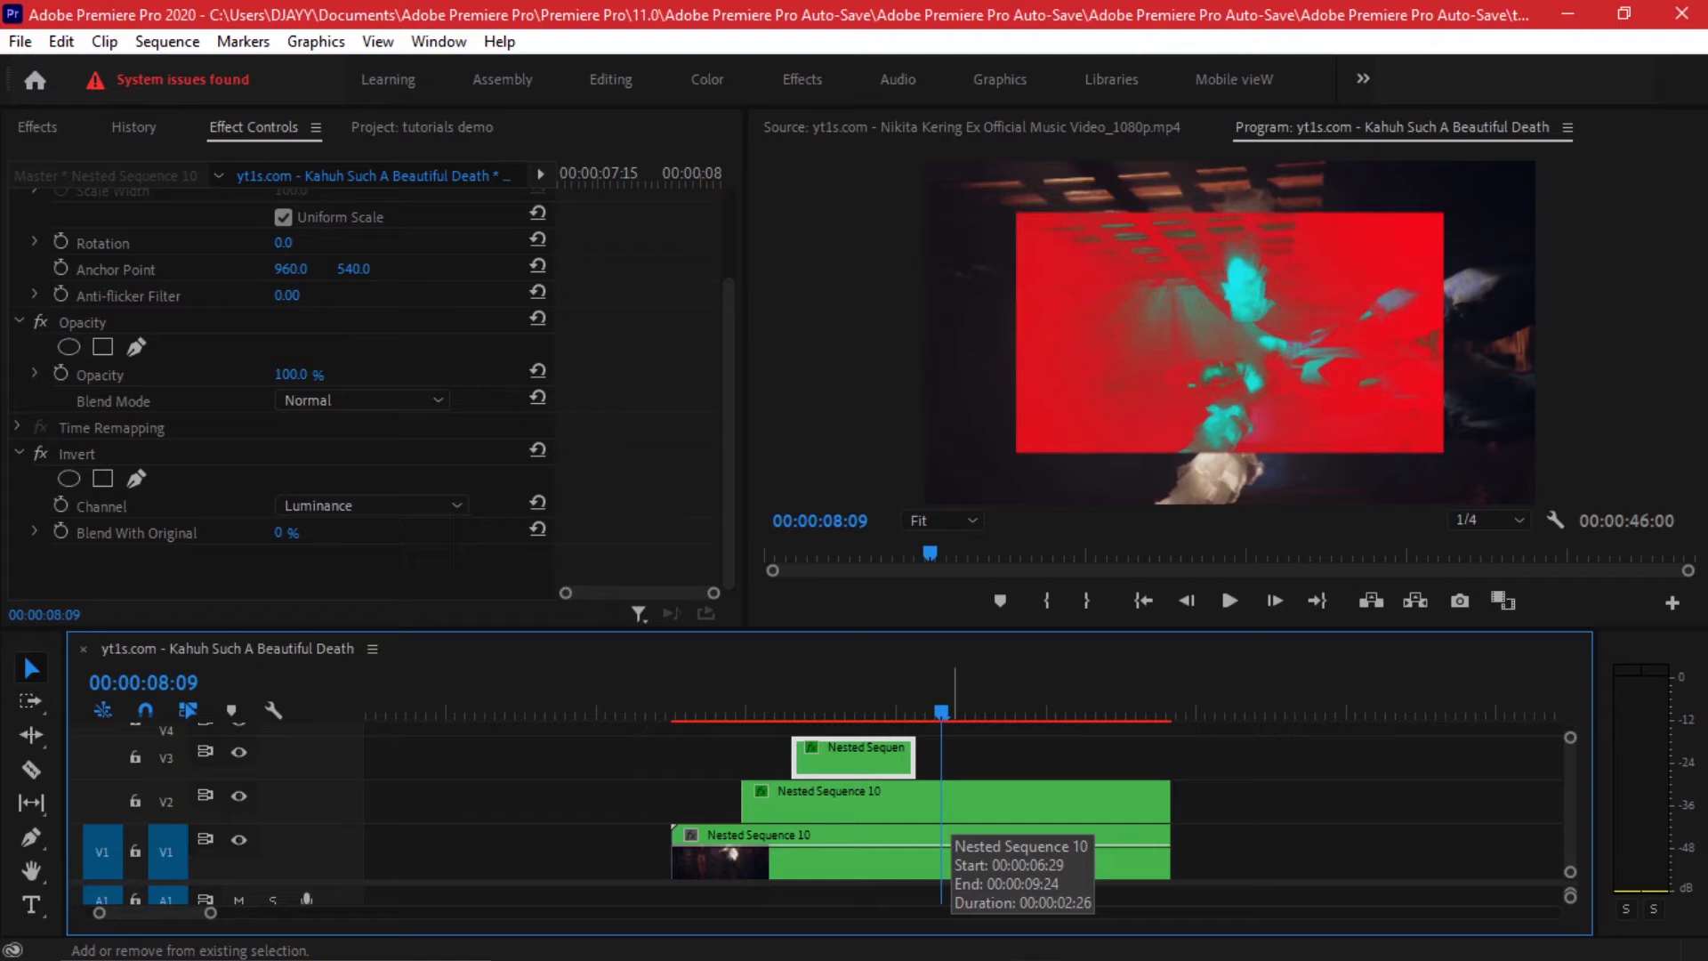
key("space")
left_click_drag(1169, 800, 965, 801)
Step: Play back the staggered stack of inverted copies from its start
left_click_drag(966, 712, 663, 711)
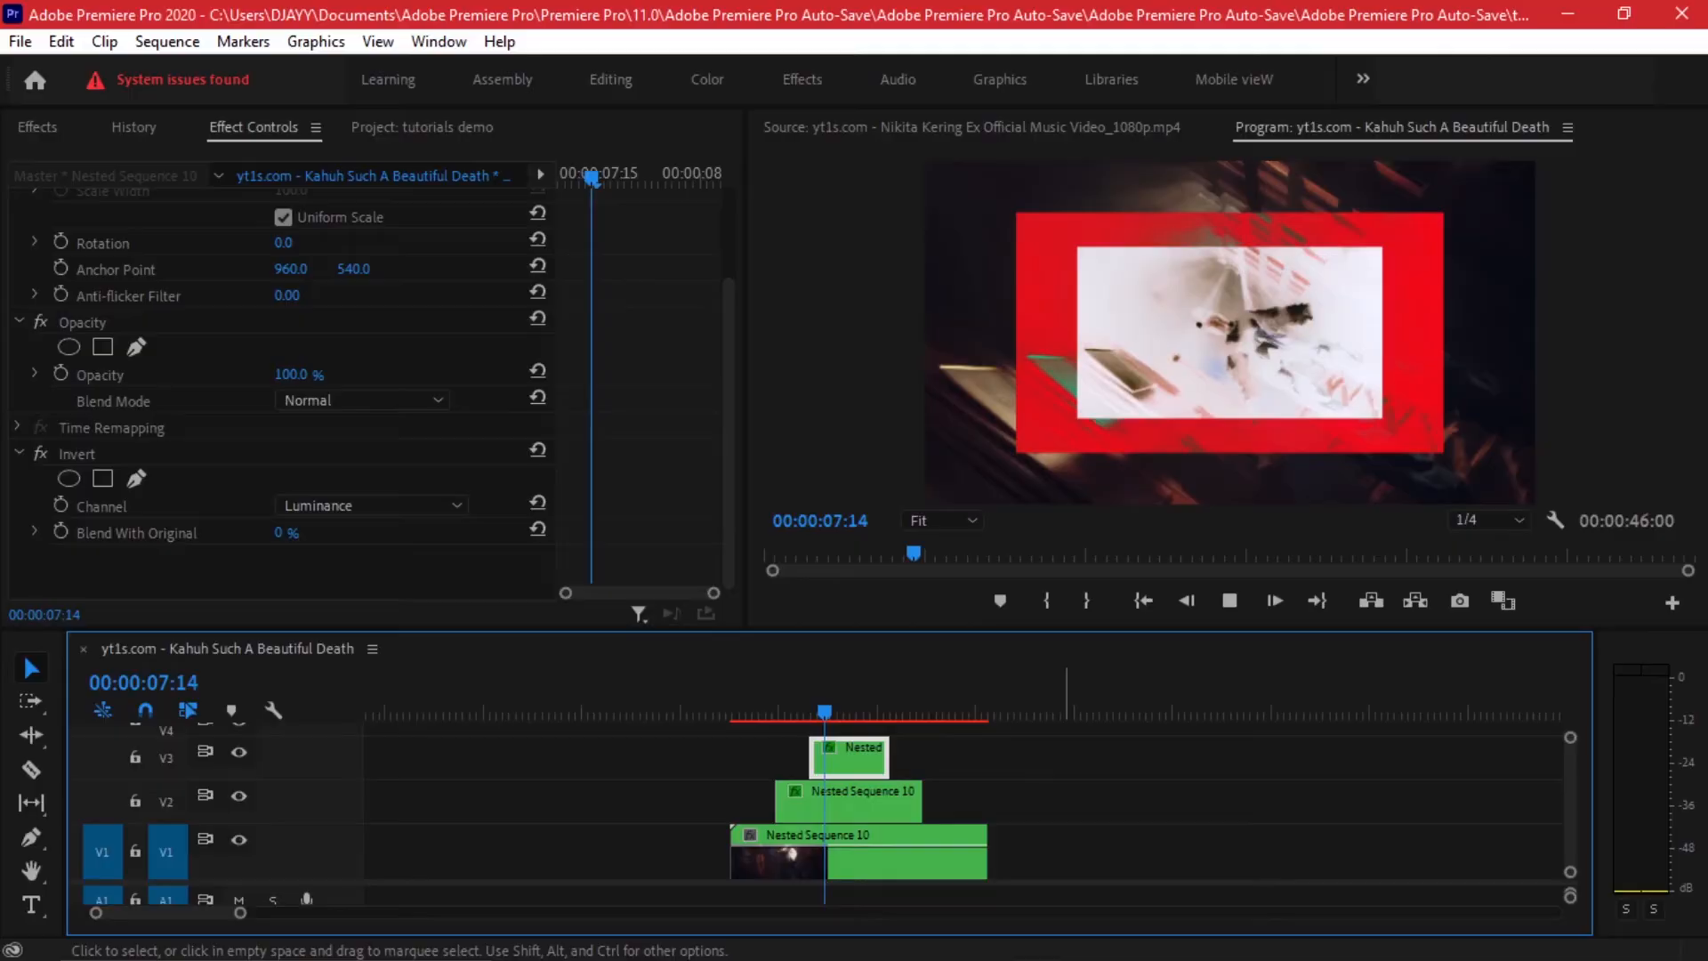
key("space")
left_click_drag(984, 711, 739, 711)
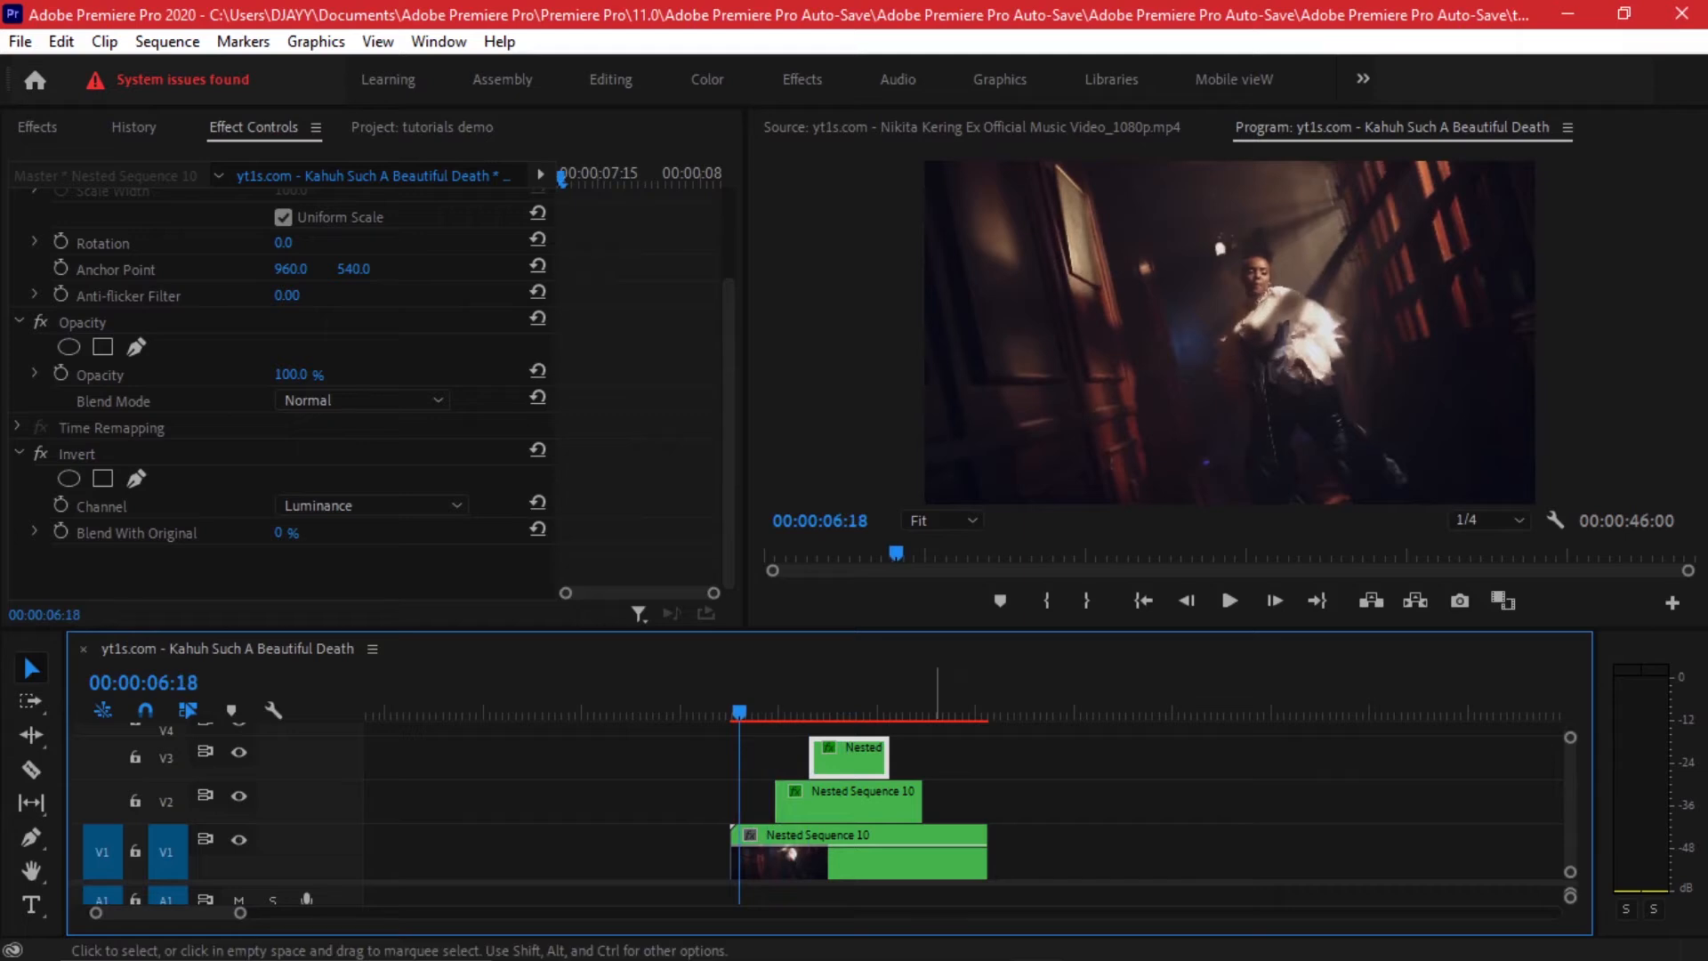
Step: Move the PRXNCE Hold It Down clip onto V2 so it ends where the Nikita Kering clip on V1 starts
scroll(933, 756, "up", 1)
scroll(961, 783, "down", 2)
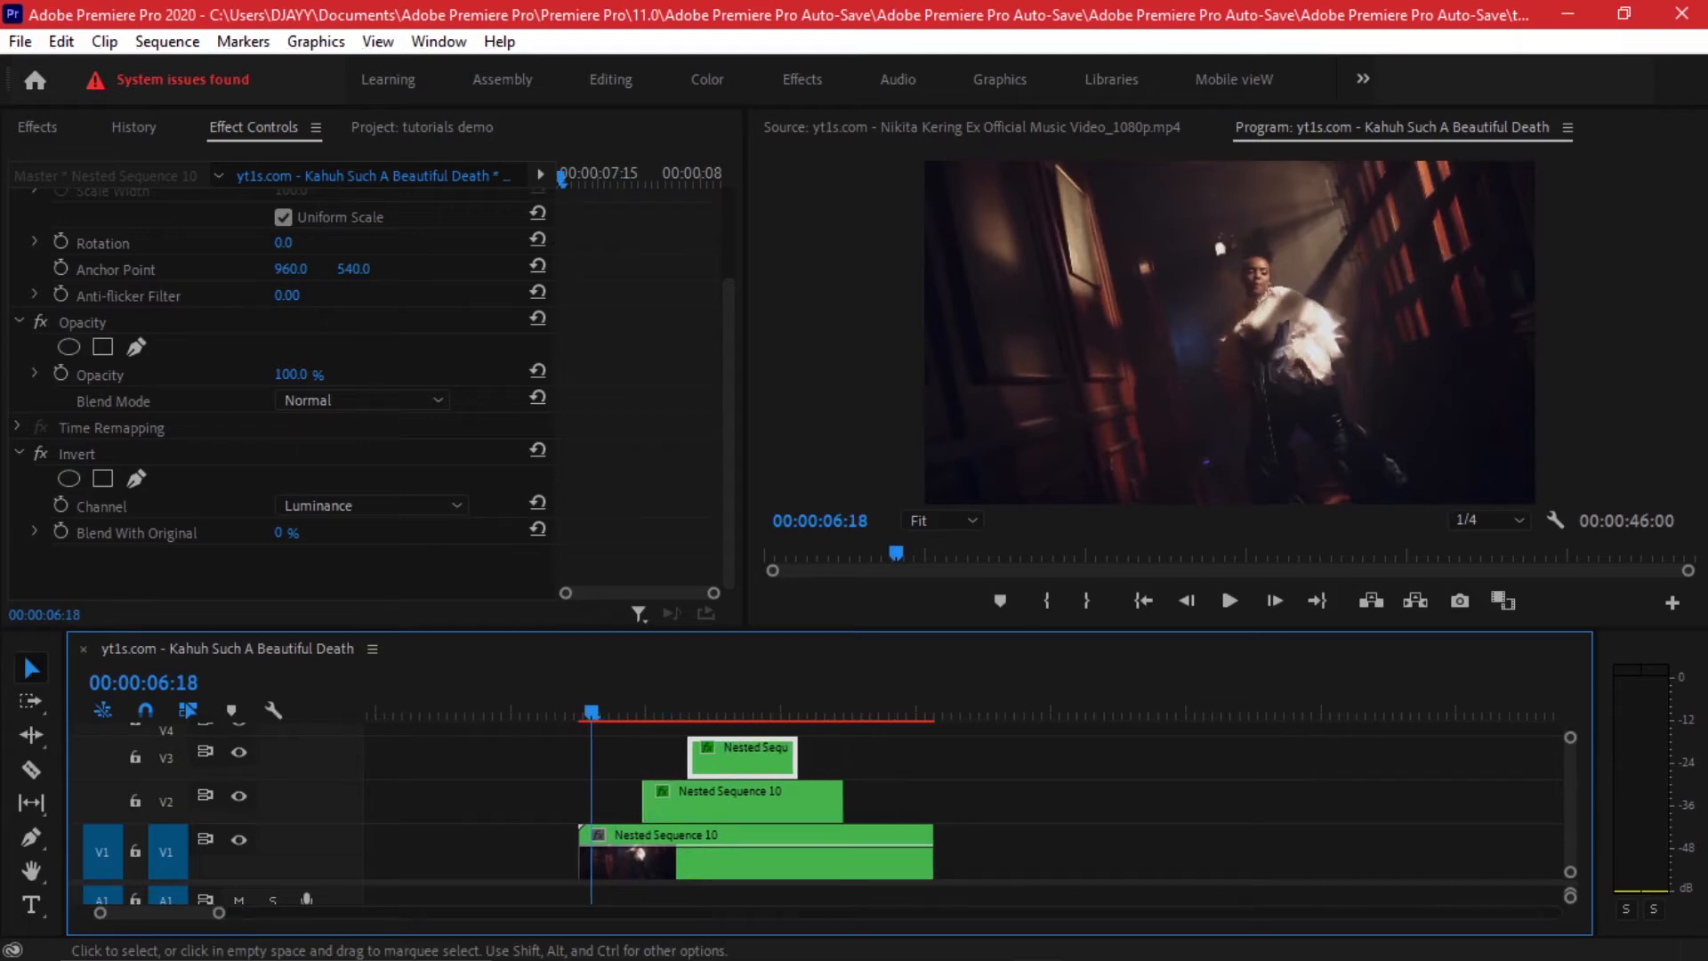
scroll(782, 800, "down", 4)
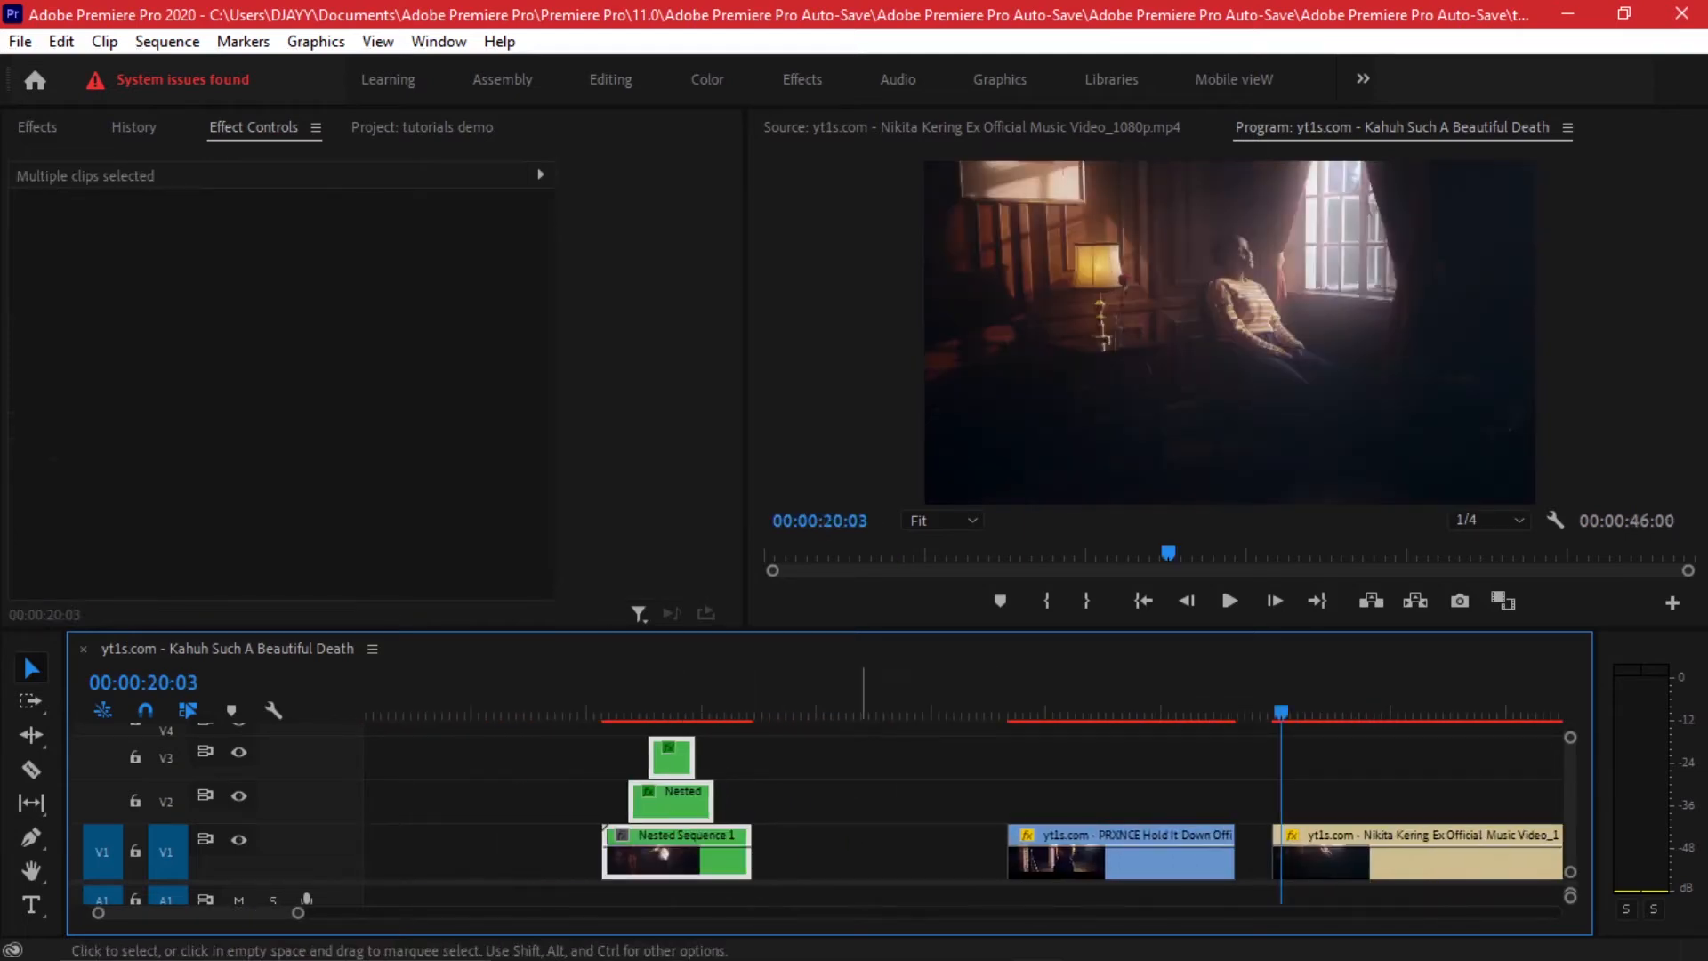
left_click(862, 783)
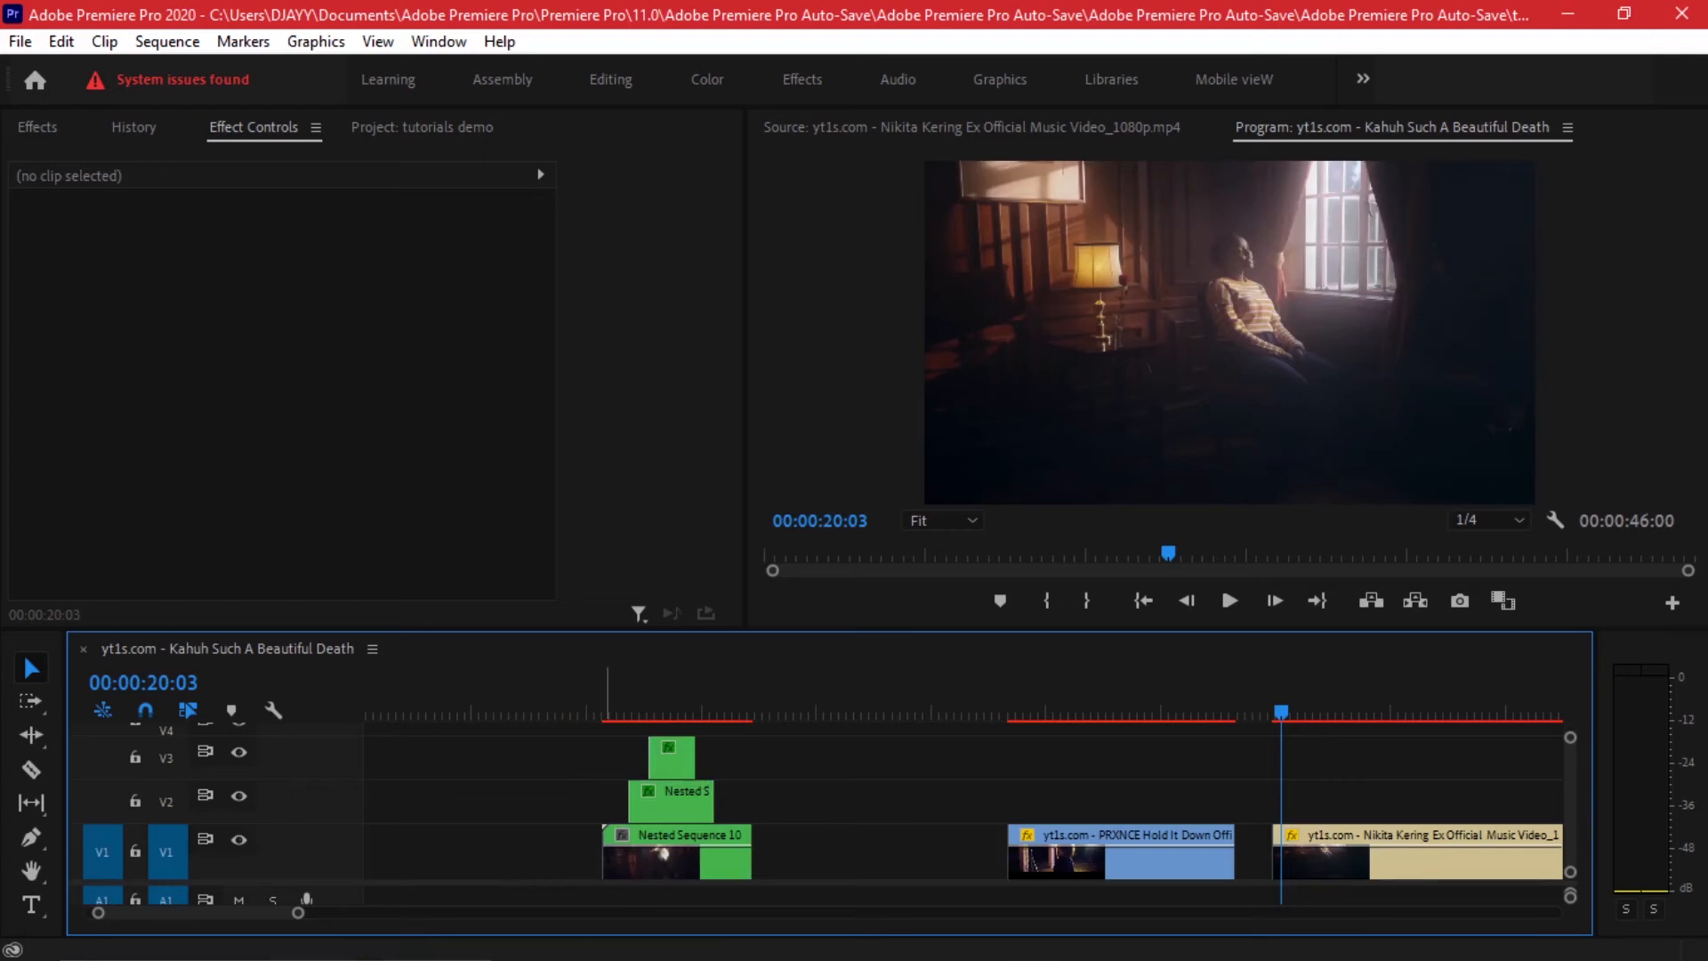
scroll(795, 800, "down", 3)
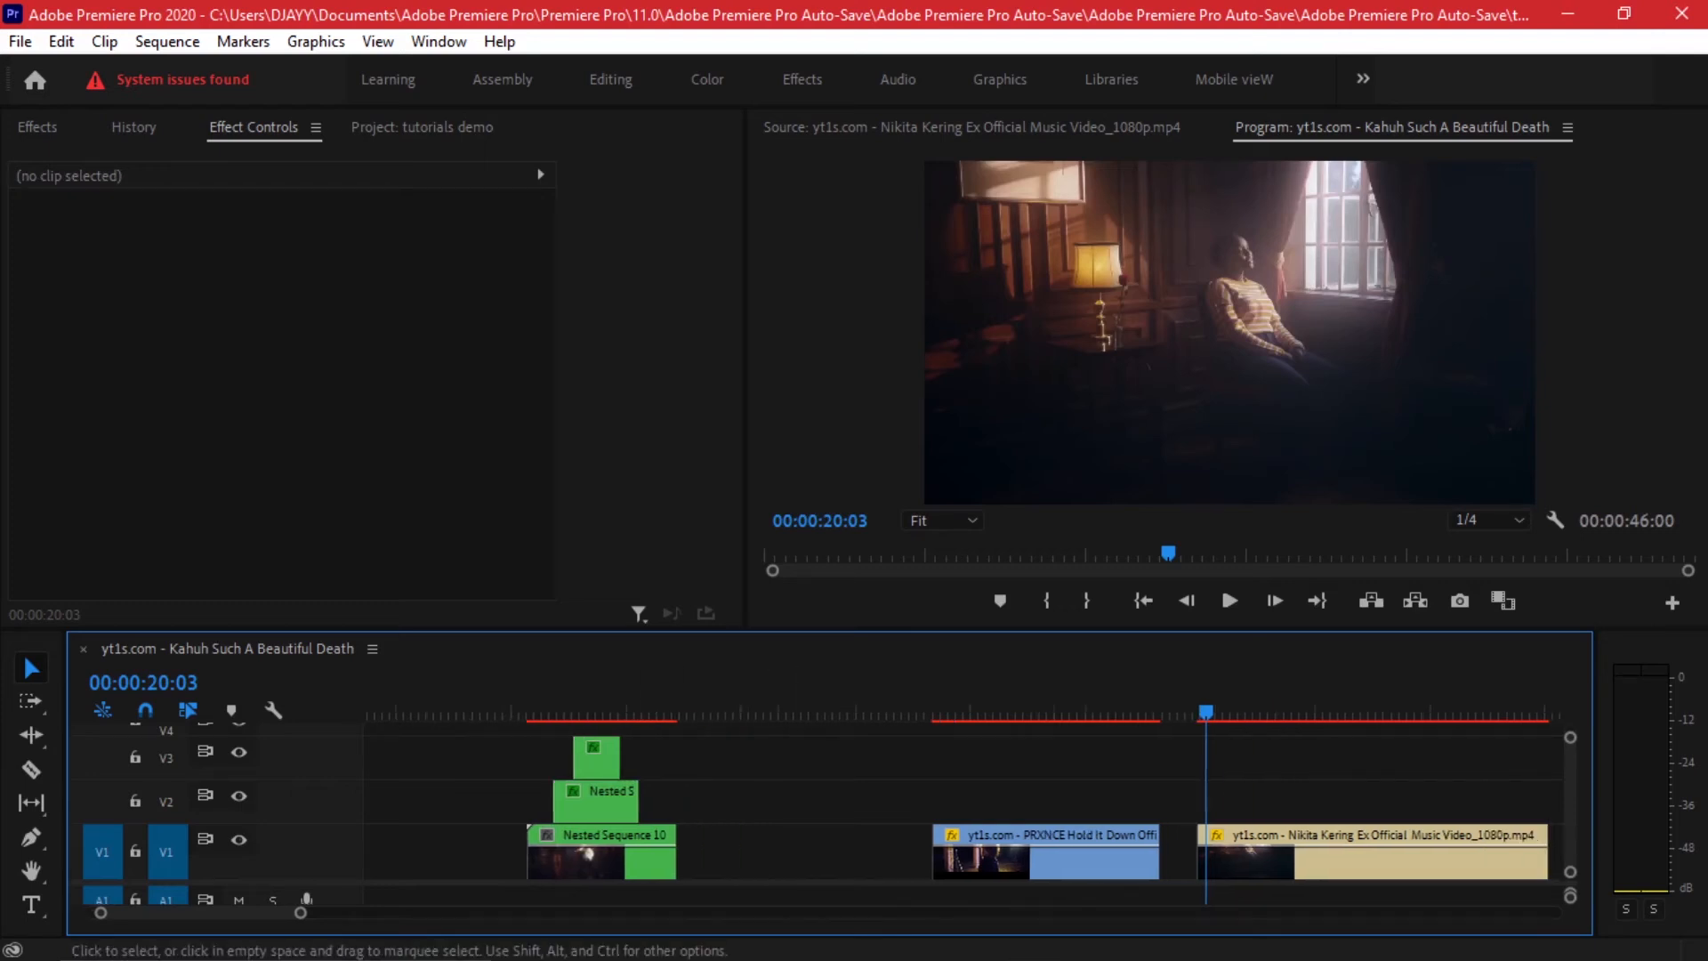
scroll(921, 800, "down", 5)
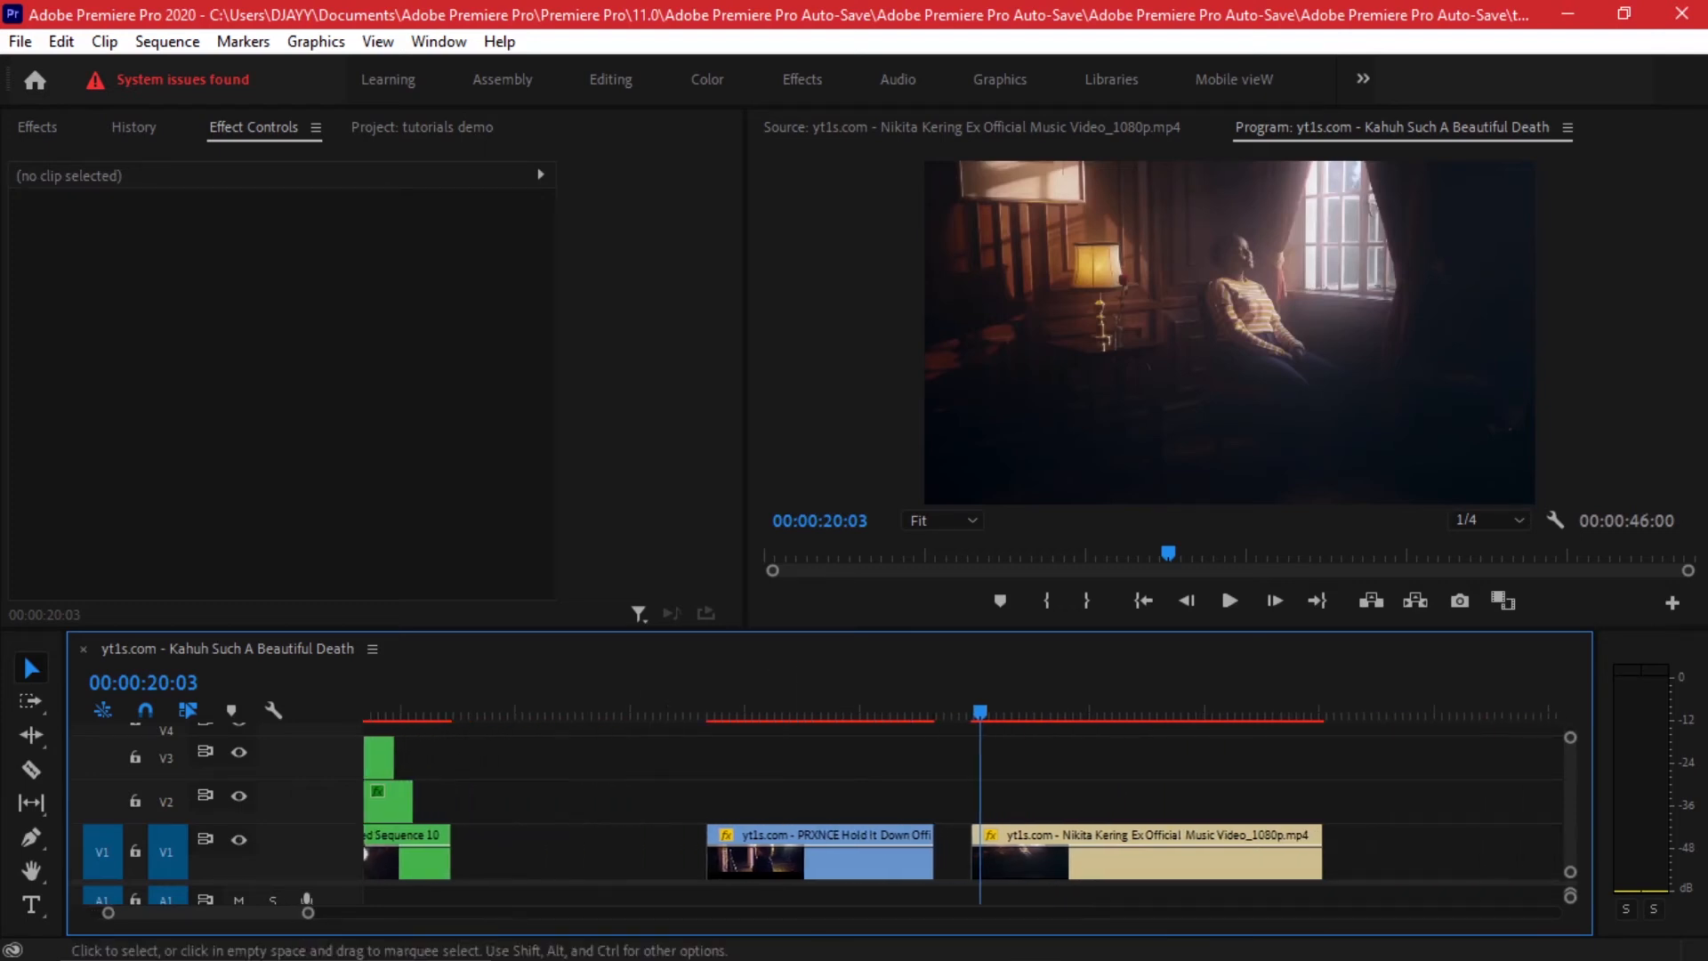
left_click(856, 854)
left_click_drag(857, 854, 883, 854)
scroll(880, 827, "down", 2)
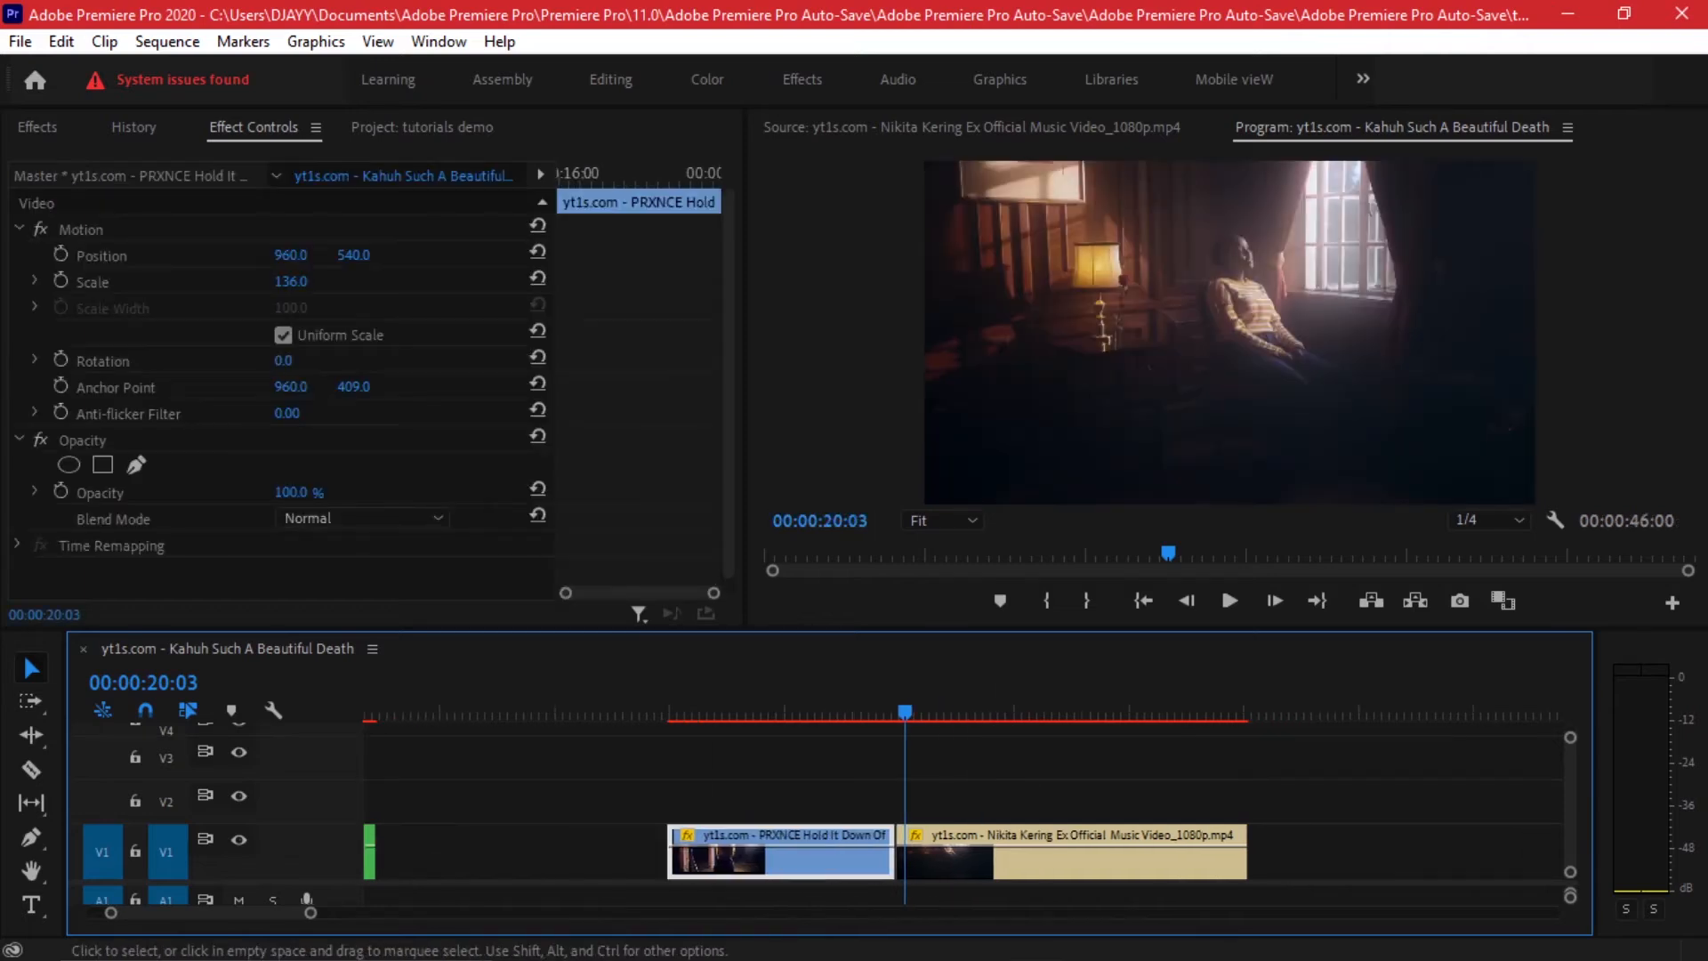
left_click_drag(791, 714, 807, 713)
scroll(807, 845, "up", 2)
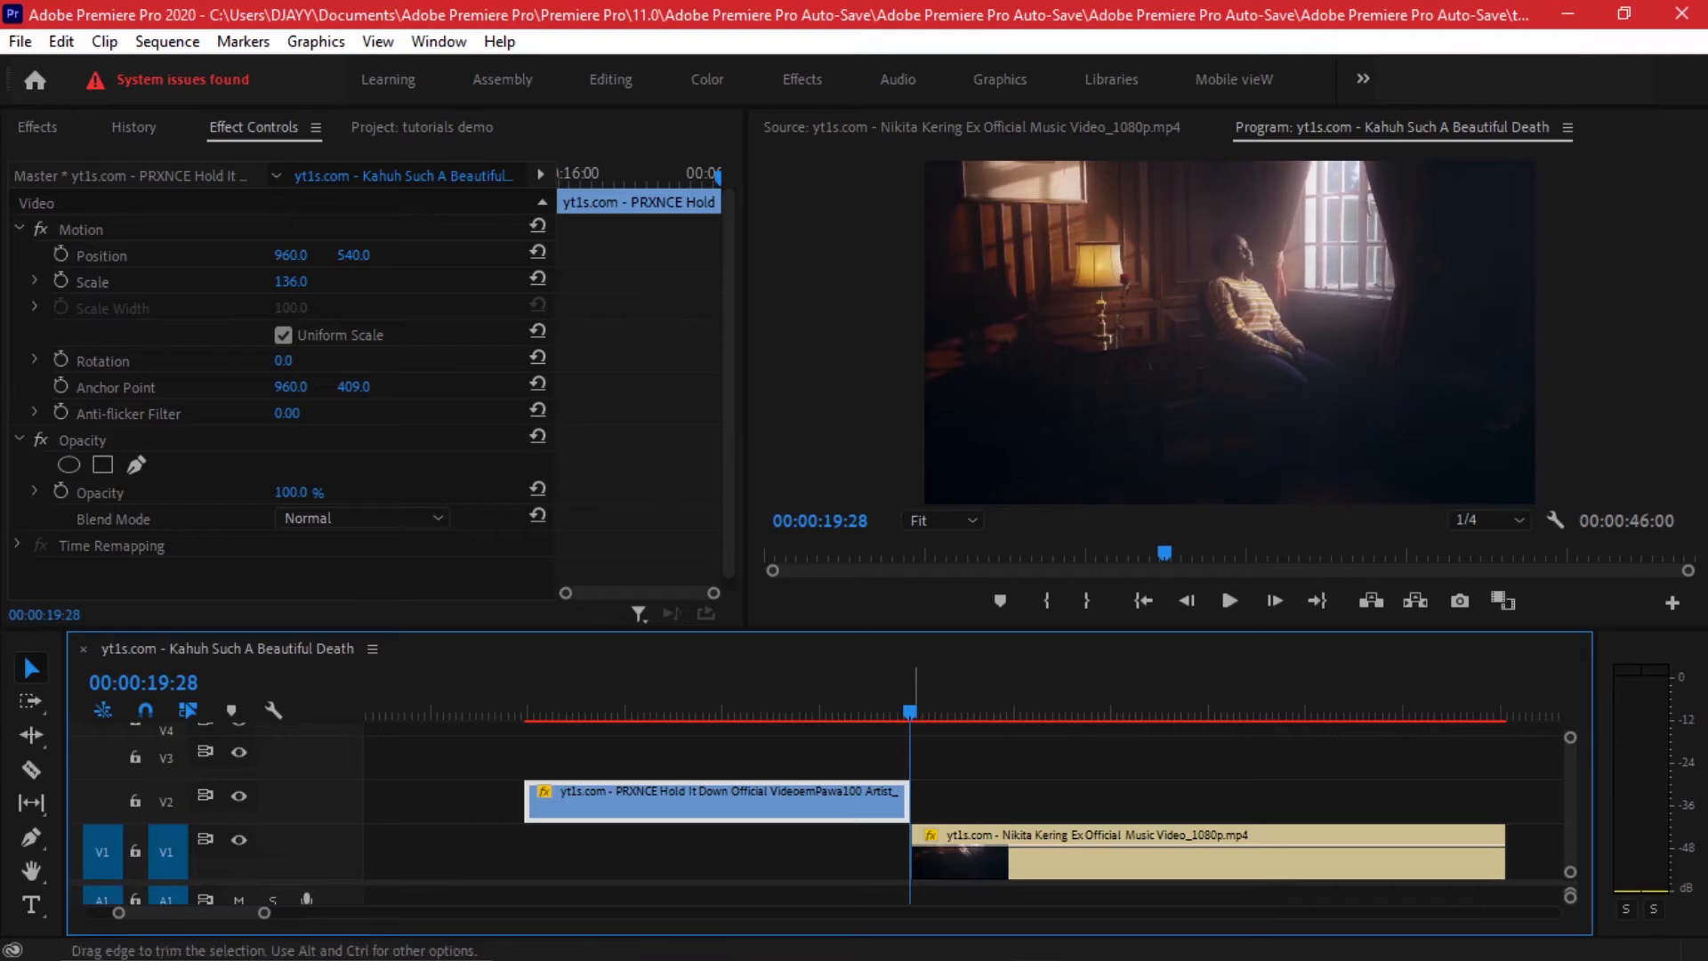
Step: Shift the PRXNCE clip on V2 ten frames later so it overlaps the Nikita Kering clip until 00:00:20:08
key("shift+Right")
key("shift+Right")
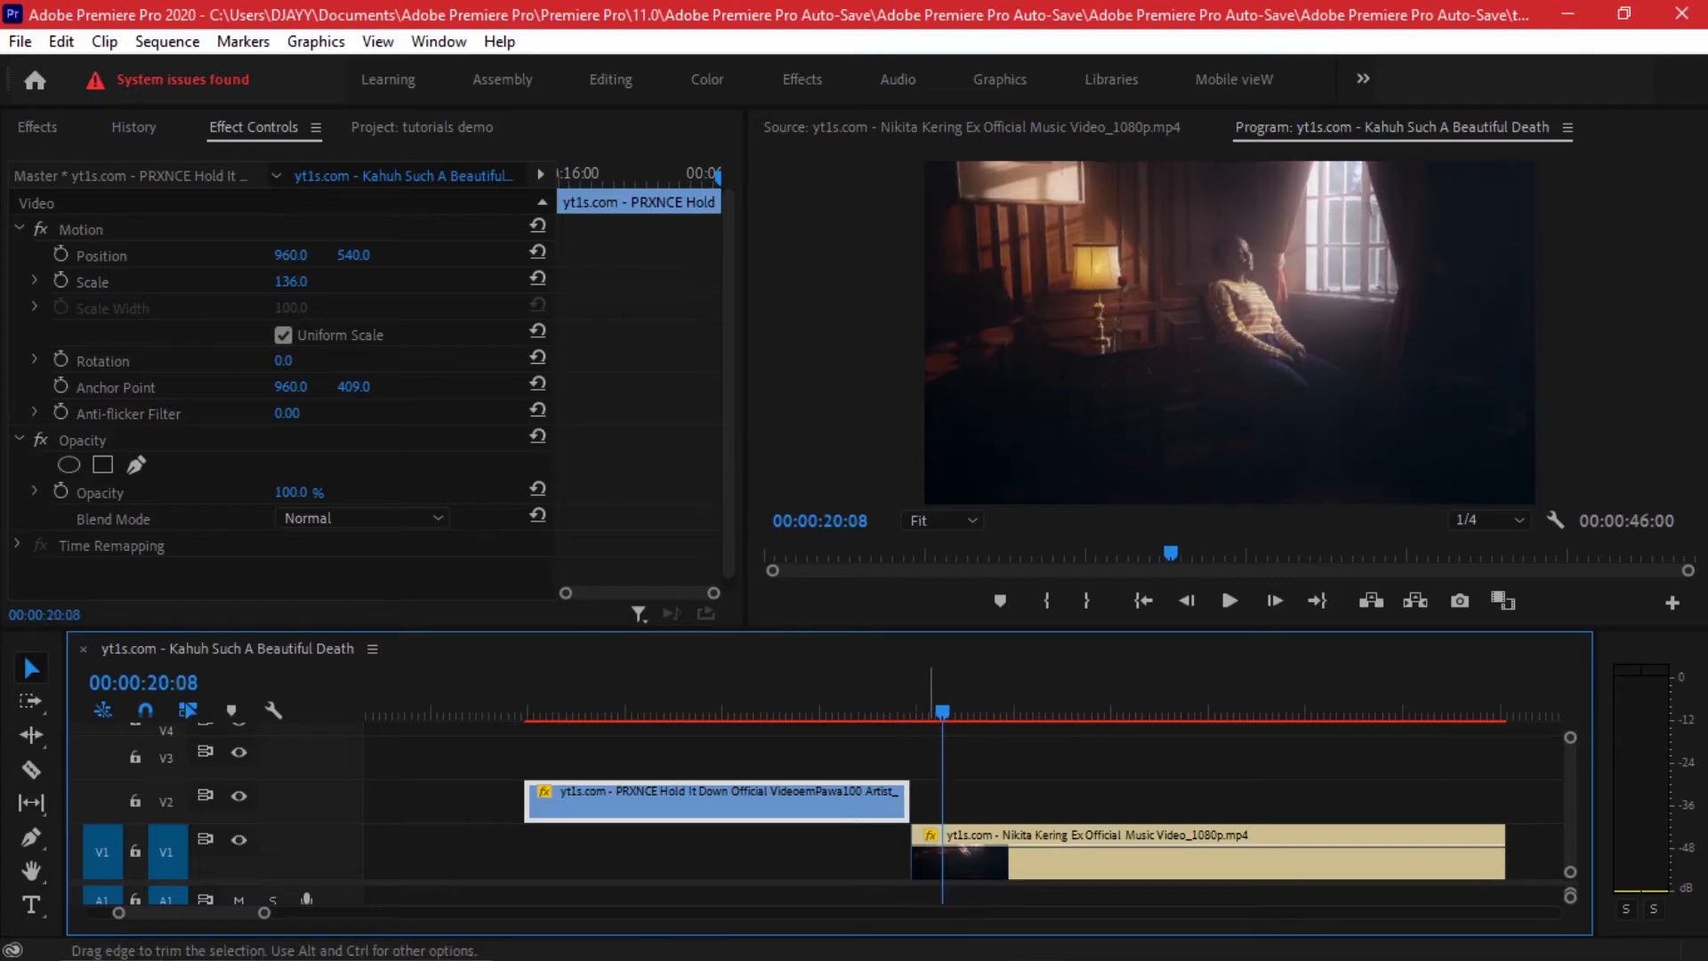
left_click(1079, 794)
left_click_drag(839, 803, 872, 803)
left_click_drag(909, 712, 911, 712)
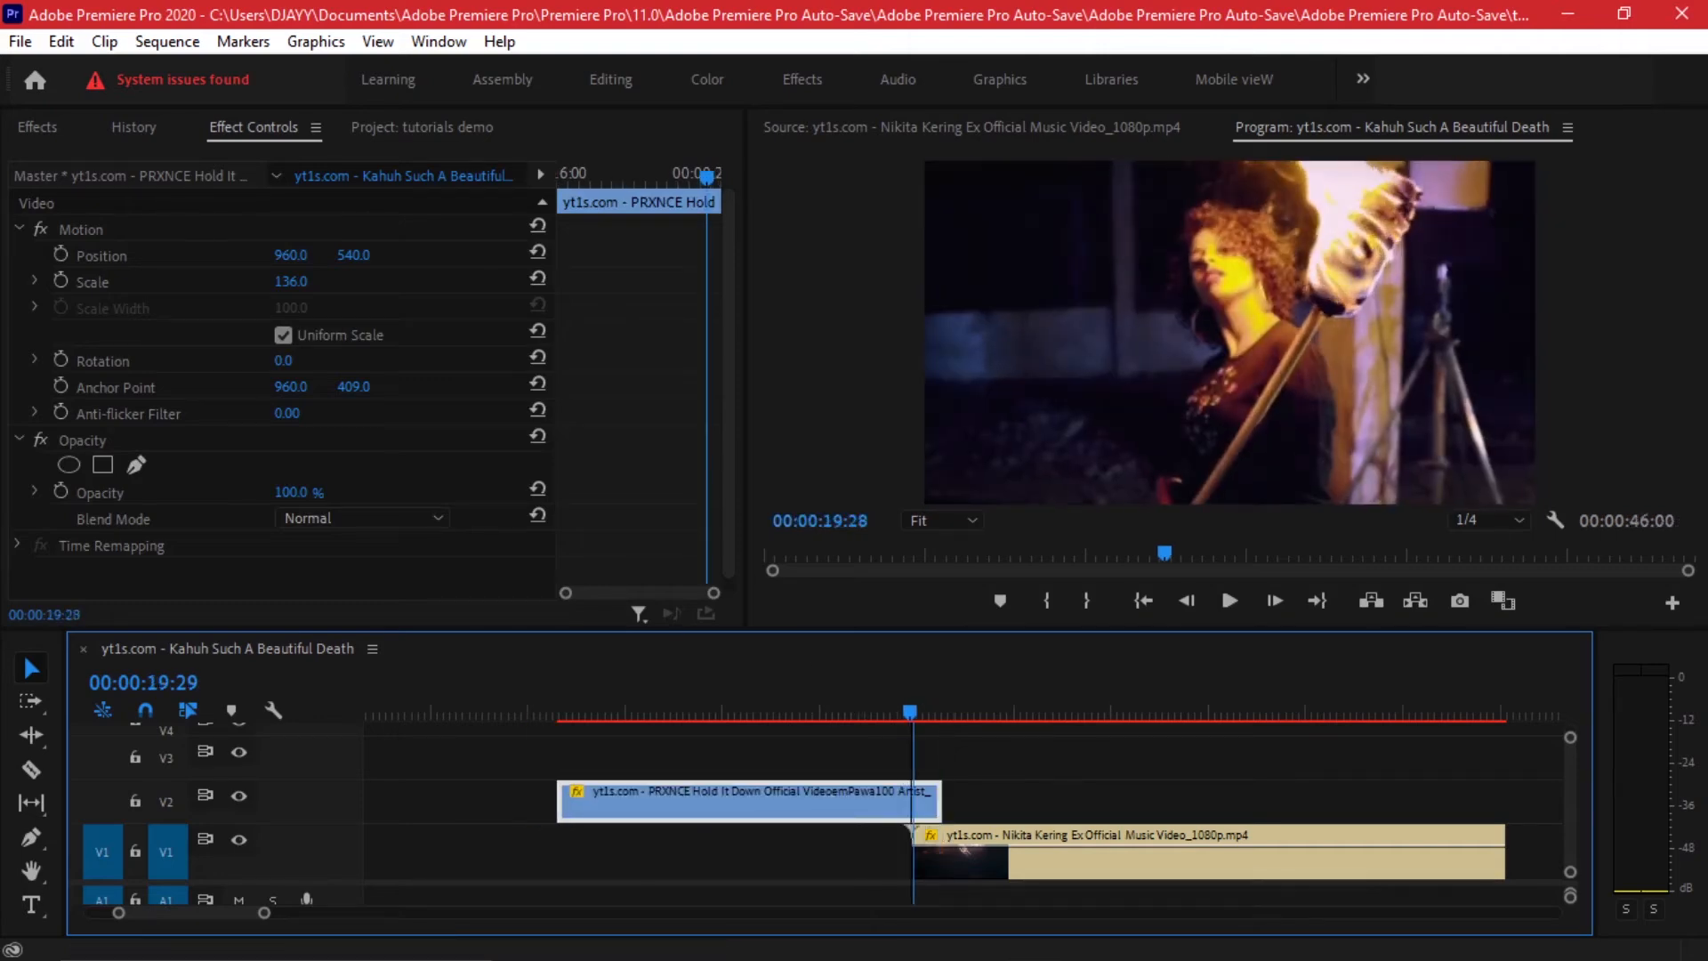
Step: Split the PRXNCE clip on V2 at 00:00:19:28, where the Nikita Kering clip starts
scroll(941, 800, "up", 5)
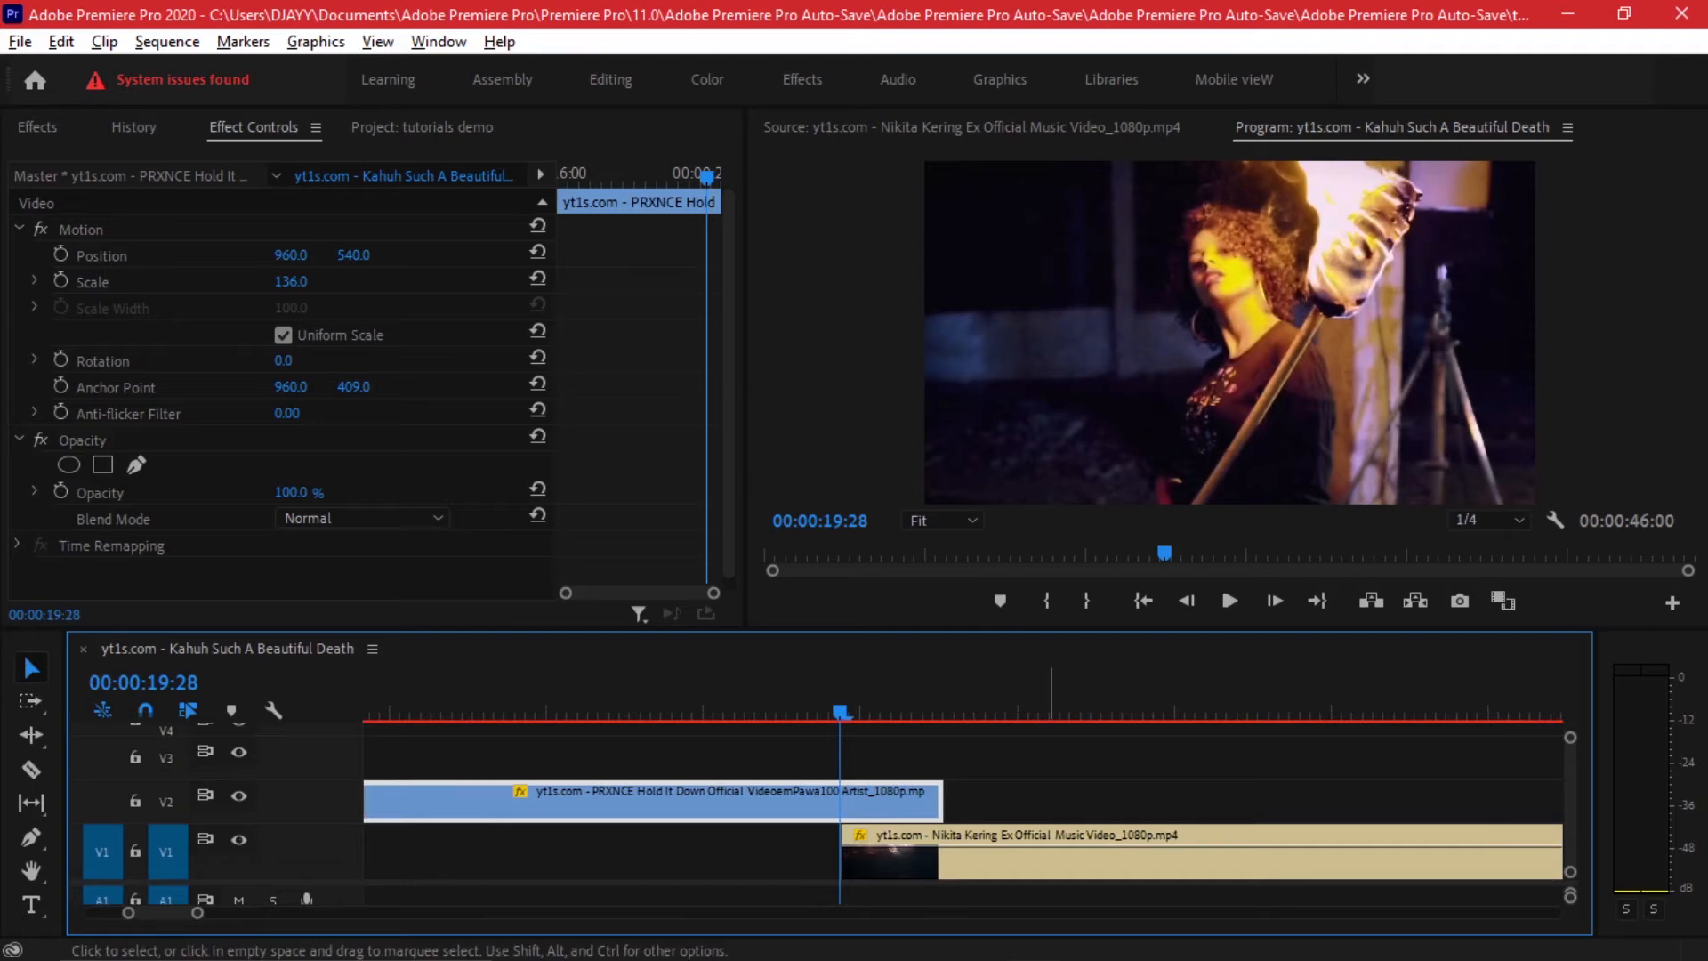
scroll(1054, 822, "down", 8)
scroll(1054, 820, "up", 6)
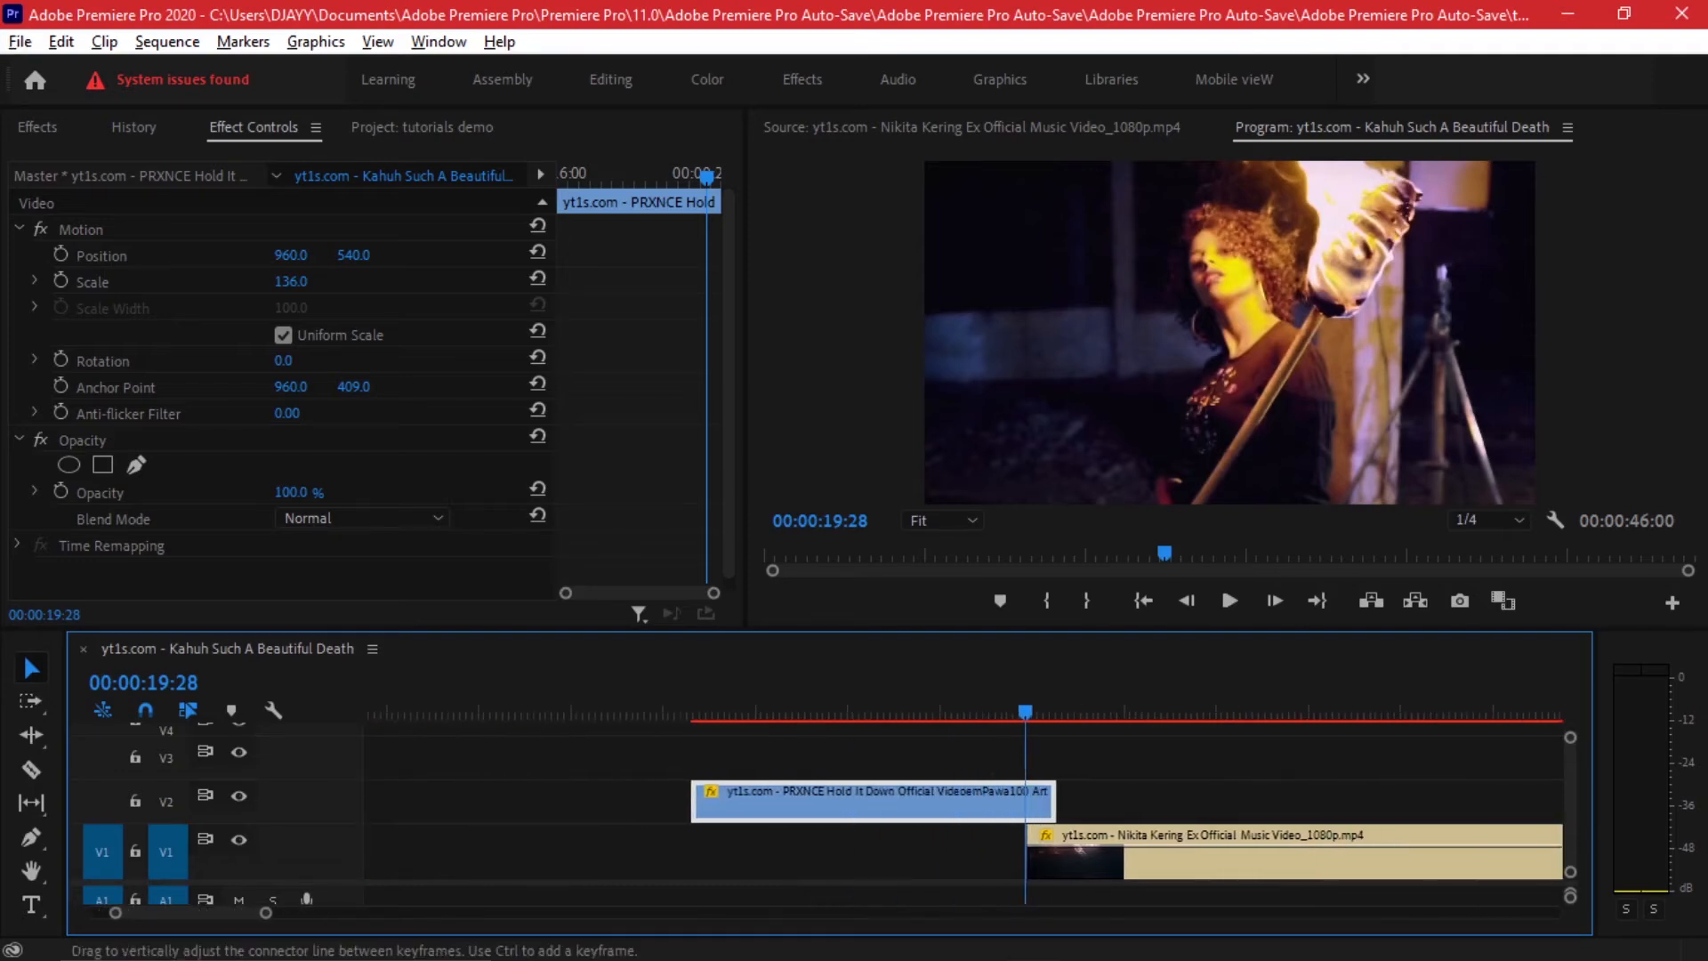
left_click(1178, 790)
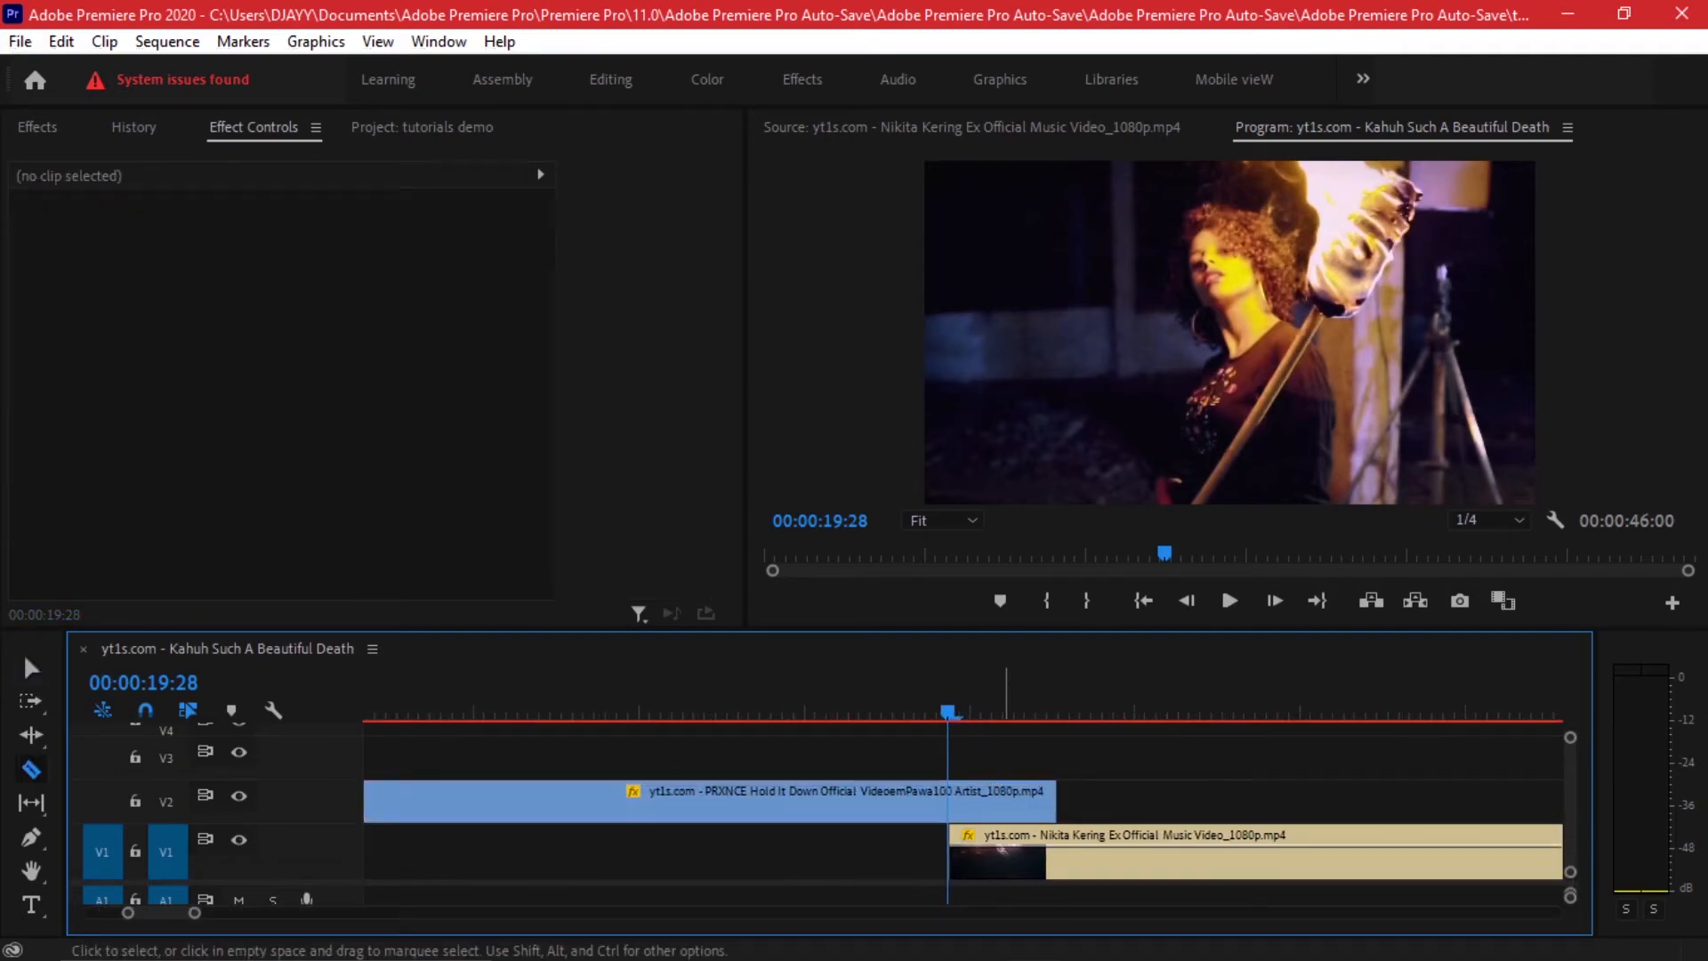
left_click(948, 800)
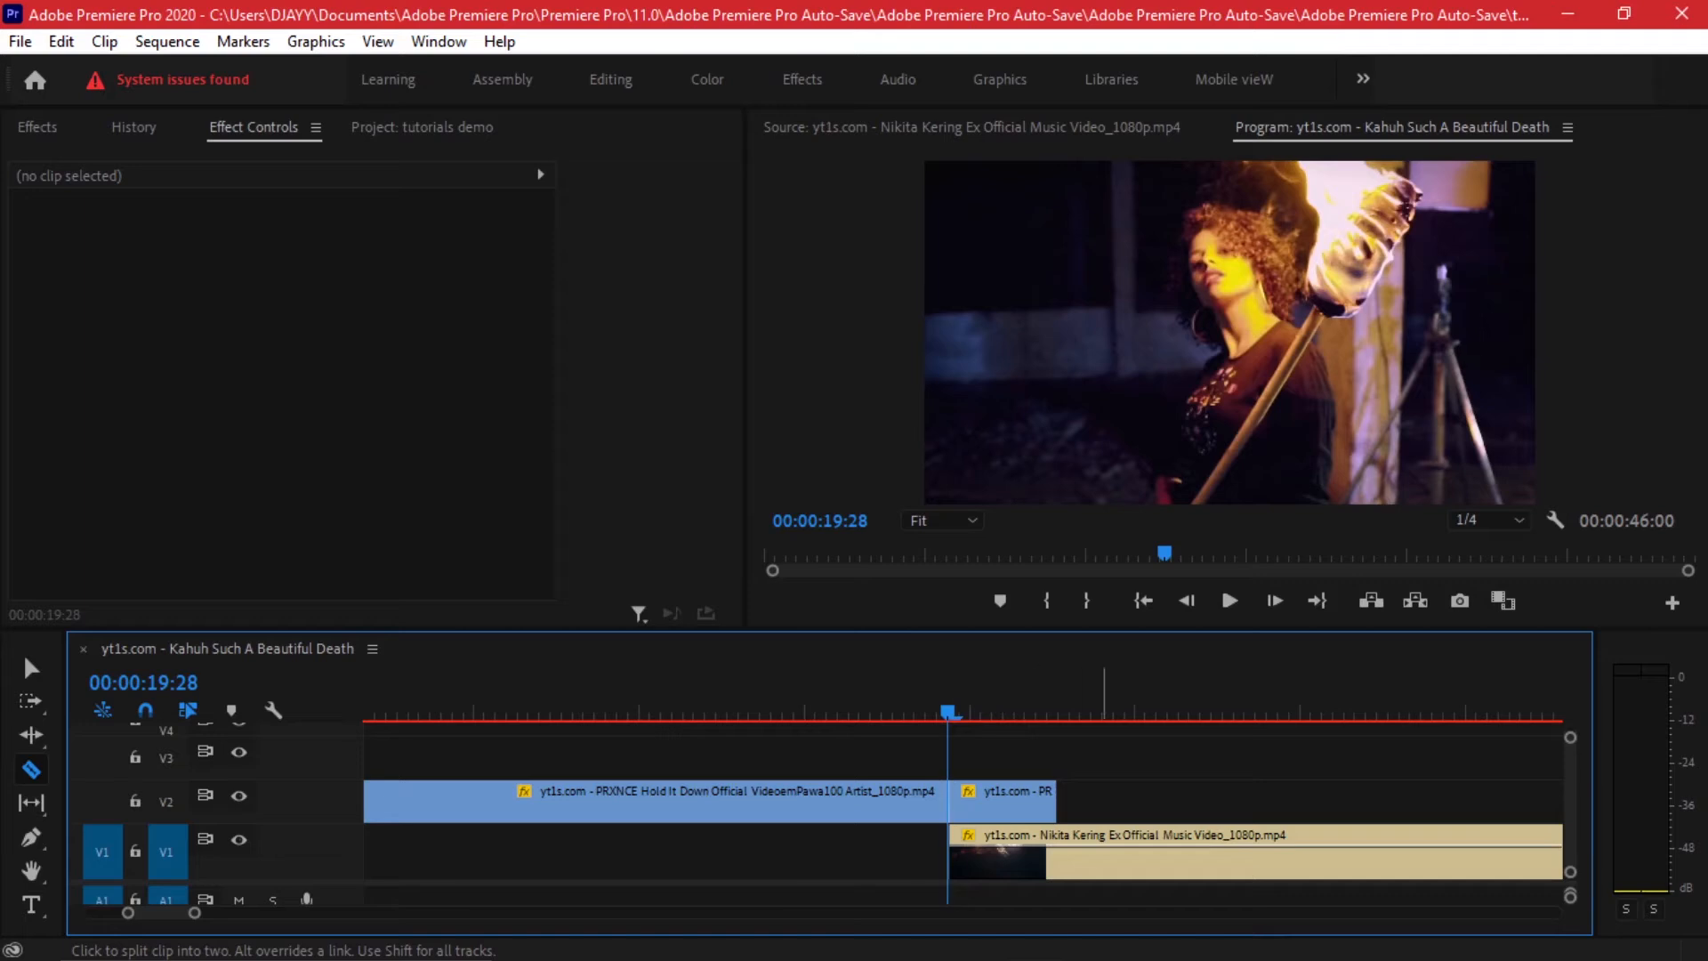
Step: Split the PRXNCE clip's tail on V2 into one-frame pieces from 00:00:19:28 to 00:00:20:08
key("Right")
key("ctrl+k")
key("Right")
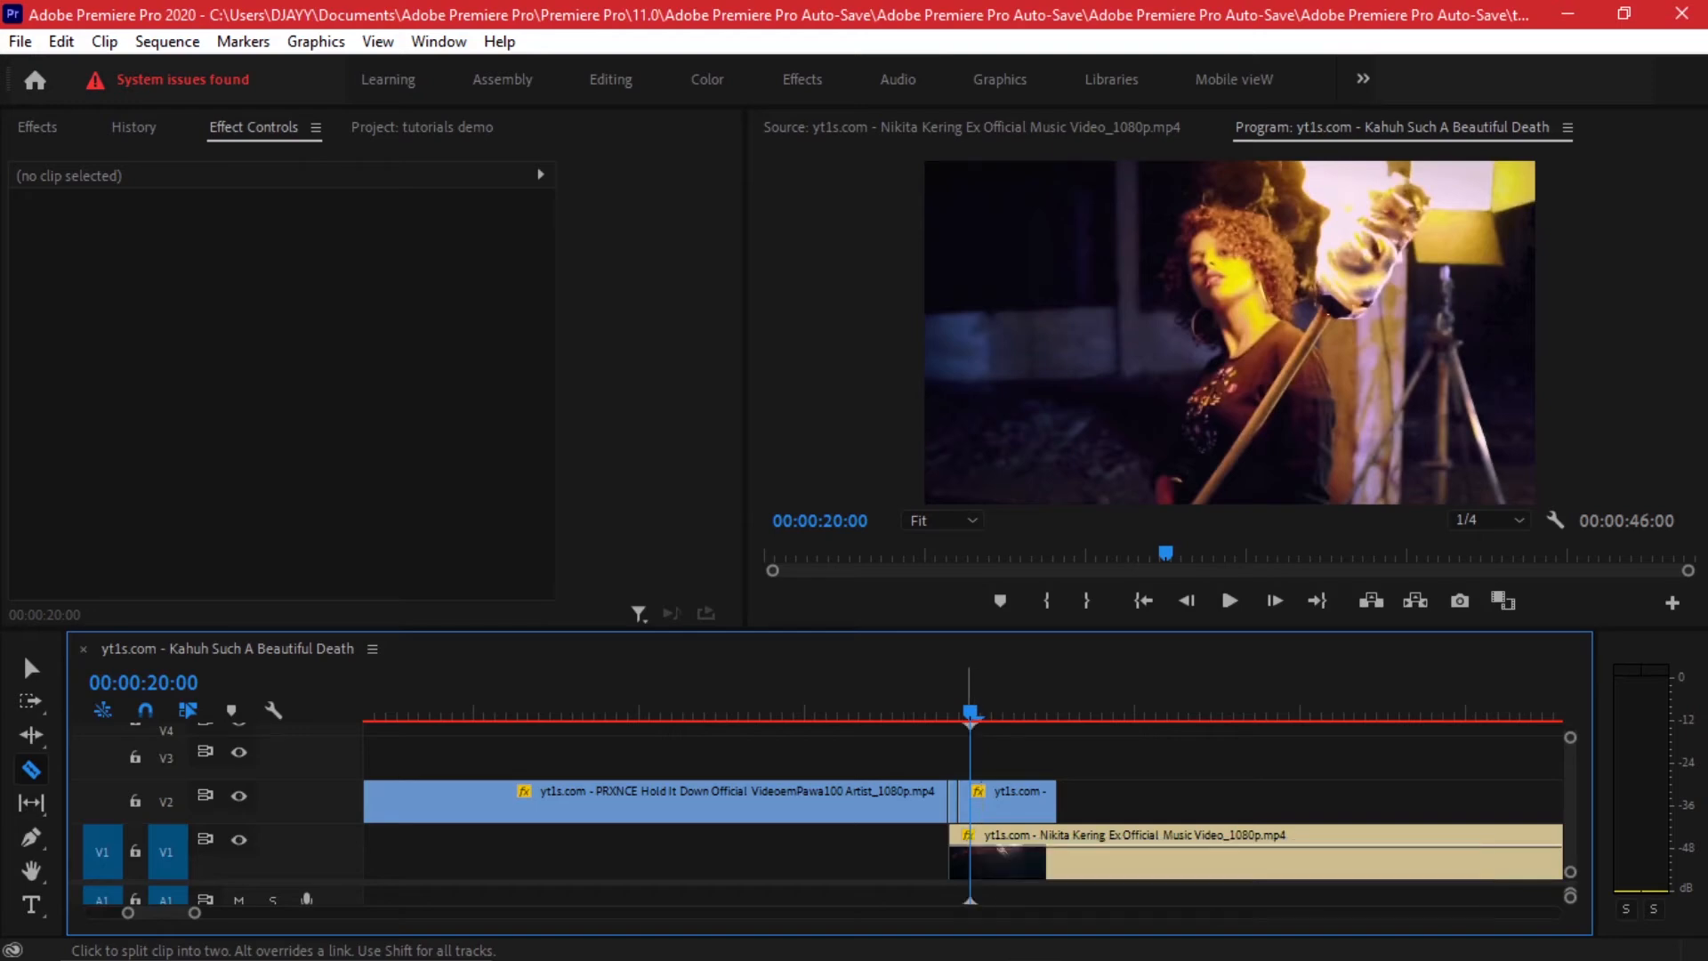
key("ctrl+k")
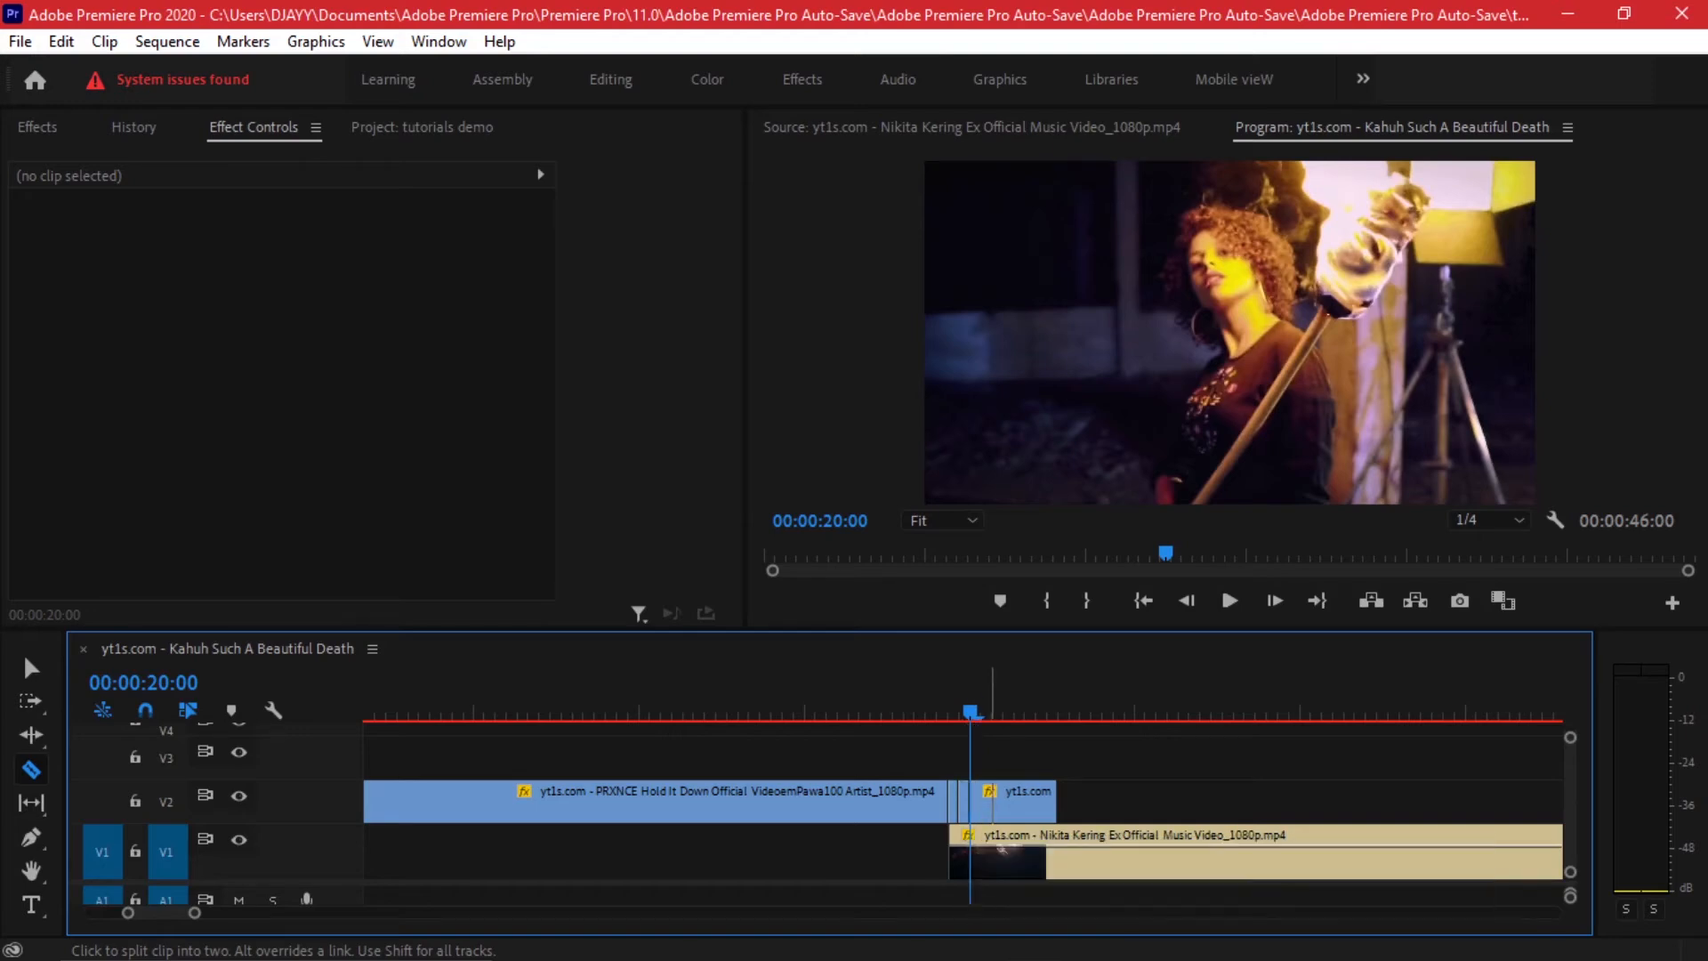
key("Right")
left_click(984, 805)
key("Right")
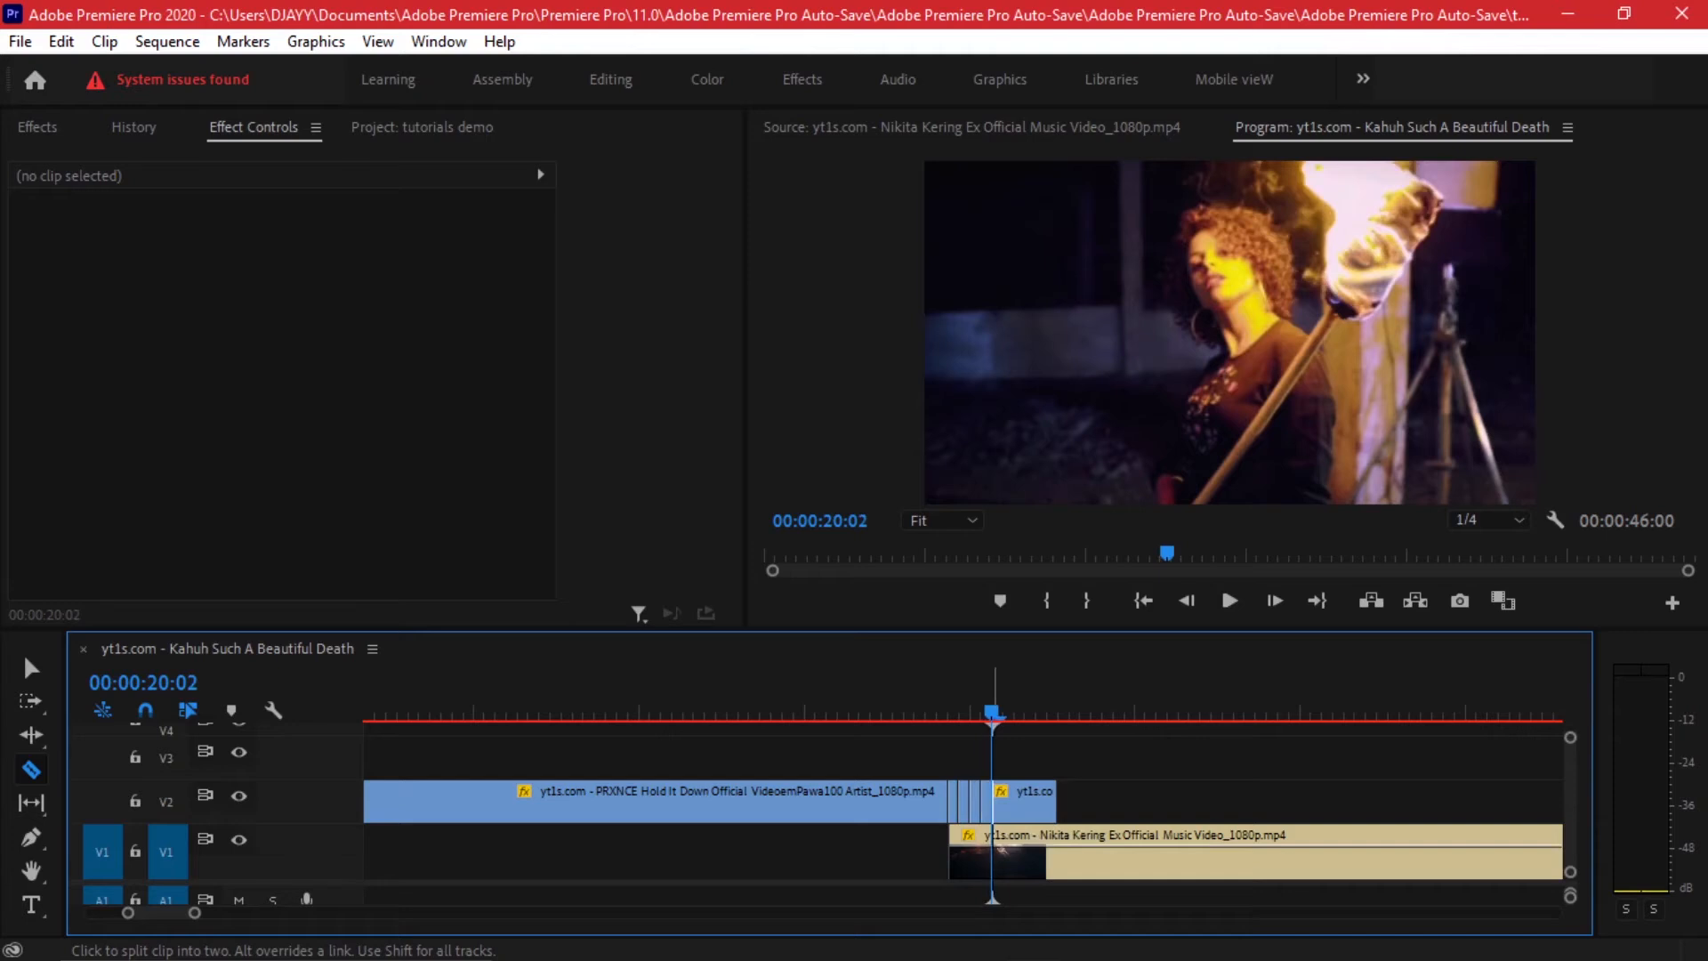
left_click(992, 804)
key("Right")
left_click(1002, 804)
key("Right")
left_click(1013, 804)
key("Right")
left_click(1025, 804)
key("Right")
left_click(1035, 804)
left_click(1046, 804)
key("v")
key("Left")
key("Left")
key("Left")
key("Left")
key("Left")
key("Left")
key("Left")
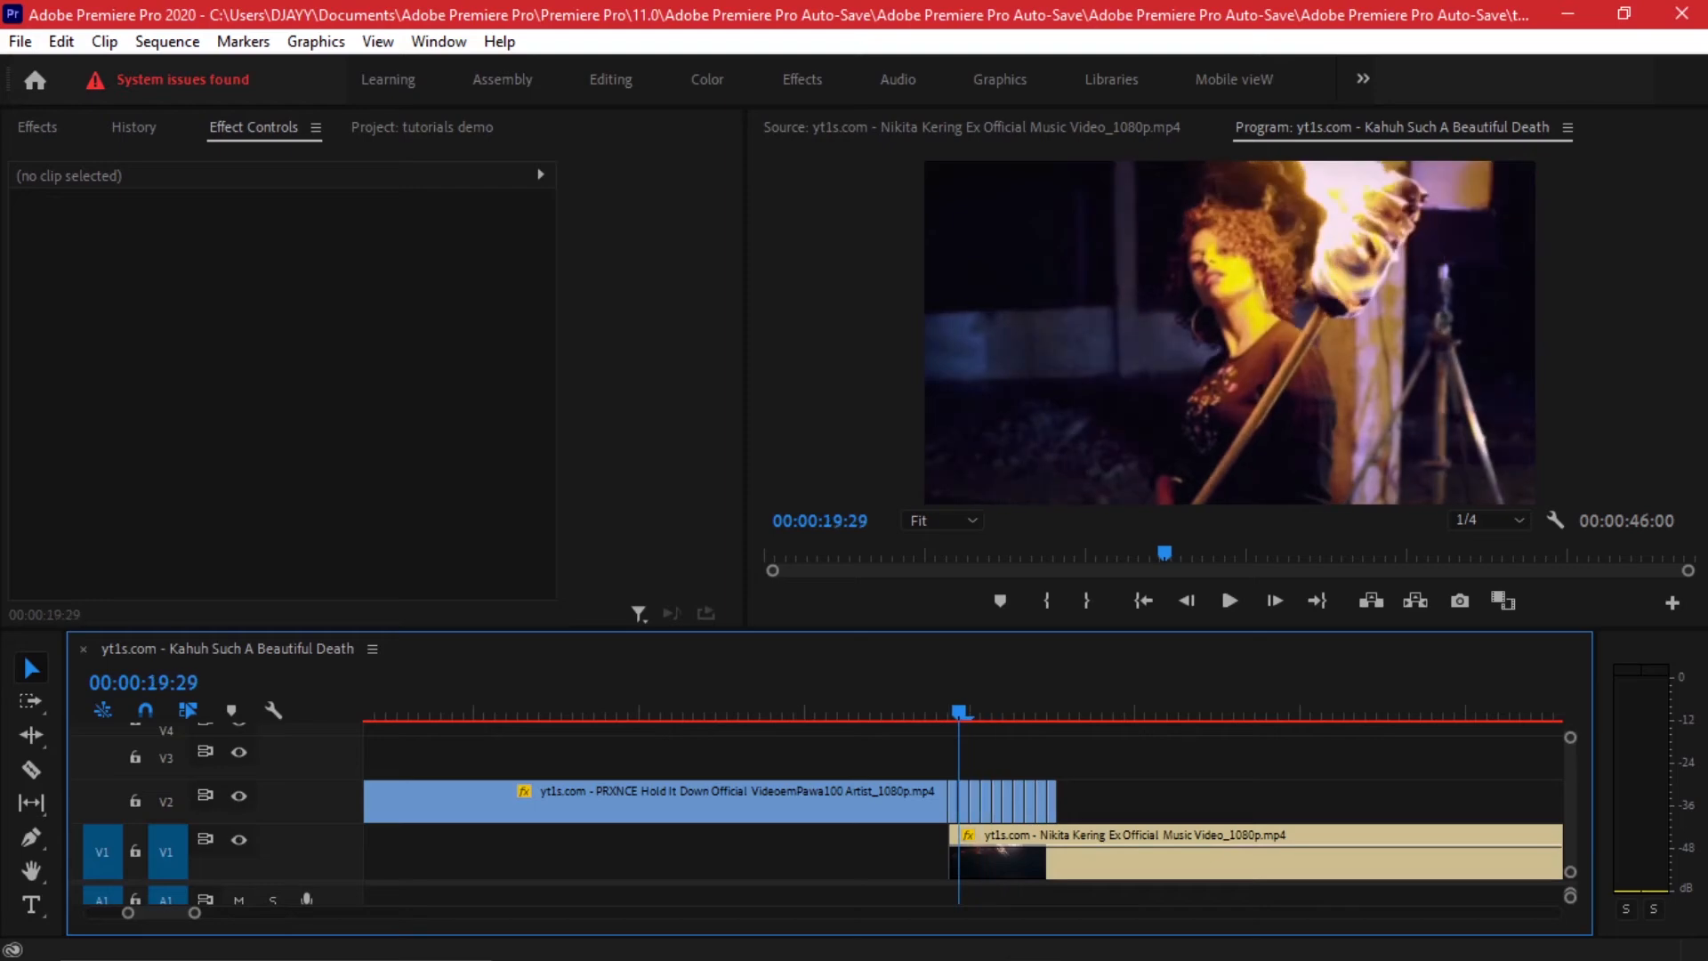
scroll(1020, 756, "up", 1)
key("Left")
key("Left")
key("Left")
key("Left")
scroll(1015, 756, "up", 1)
left_click_drag(1131, 745, 925, 804)
left_click(1261, 801)
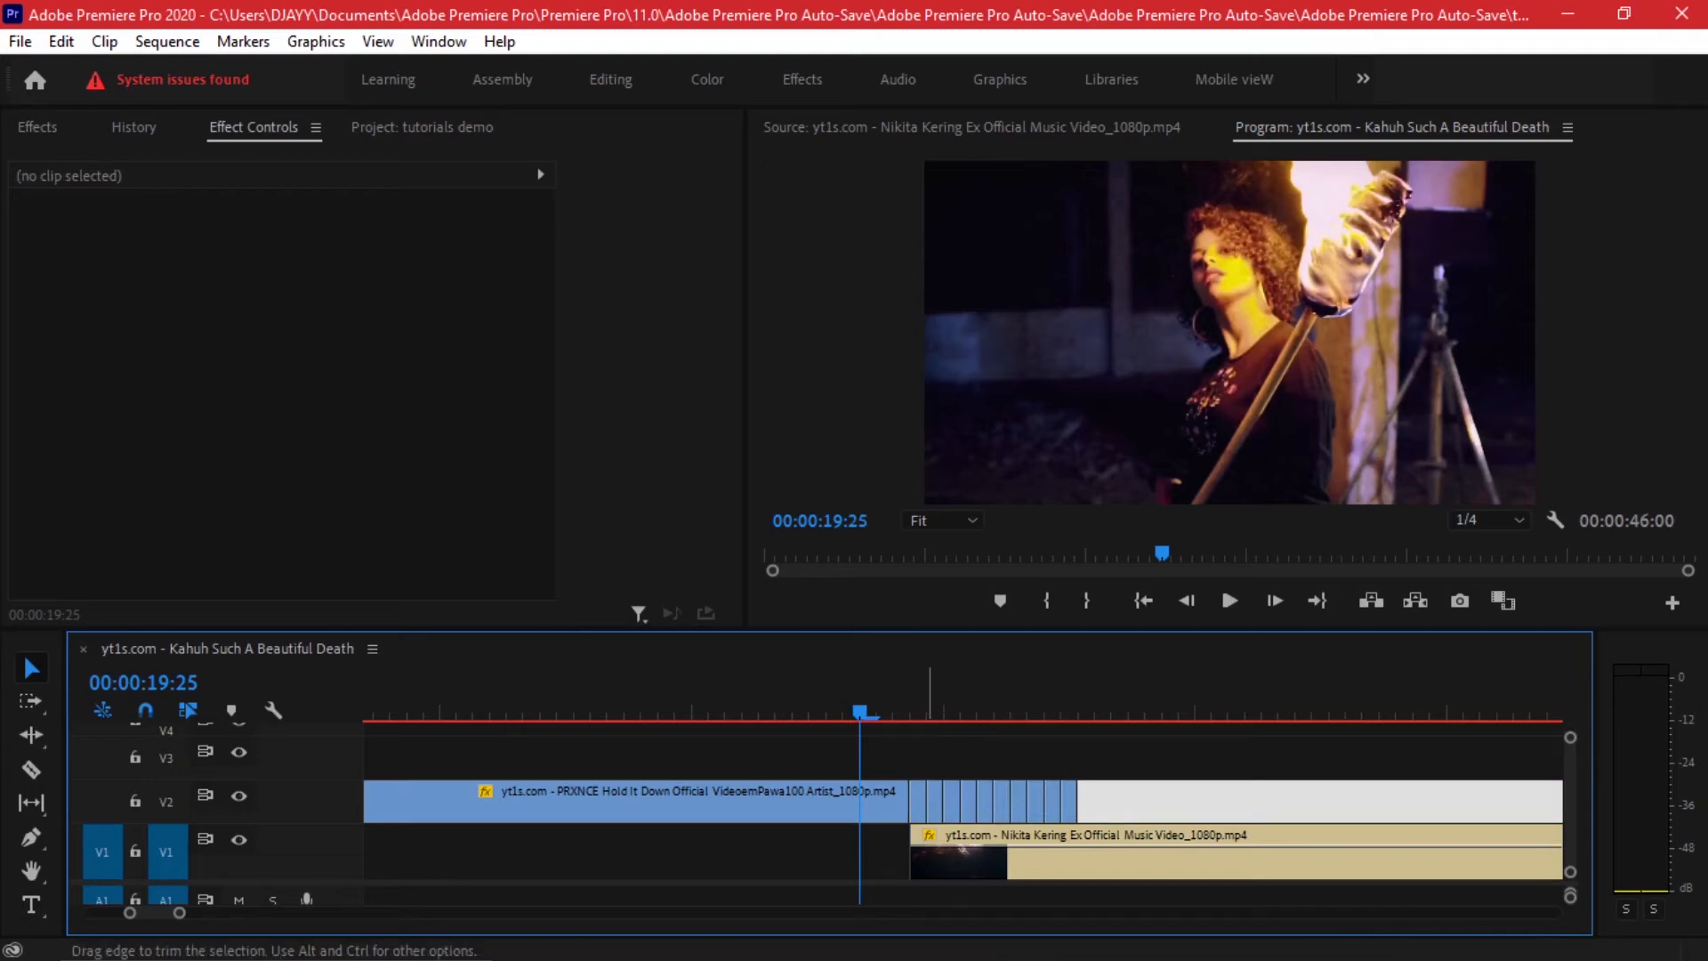
key("Left")
key("Left")
key("Left")
key("Left")
scroll(1019, 802, "down", 3)
left_click(715, 852)
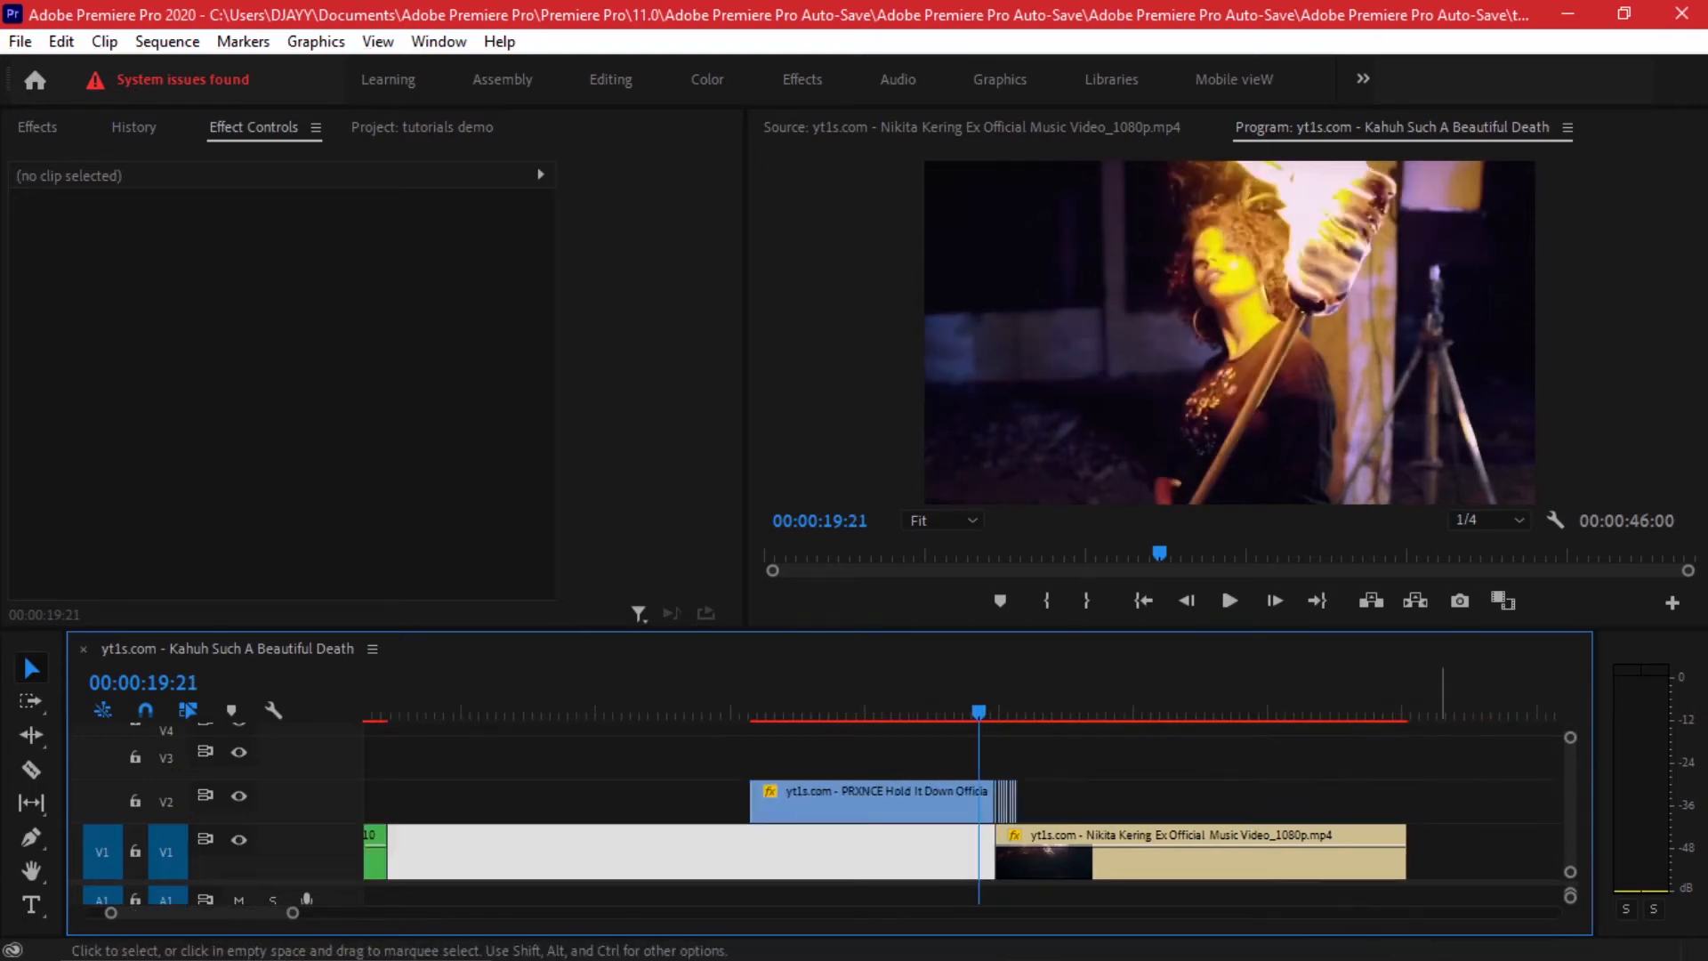
left_click(1442, 851)
Step: Delete every other one-frame PRXNCE piece on V2, starting with the first one after the cut
scroll(1021, 803, "up", 6)
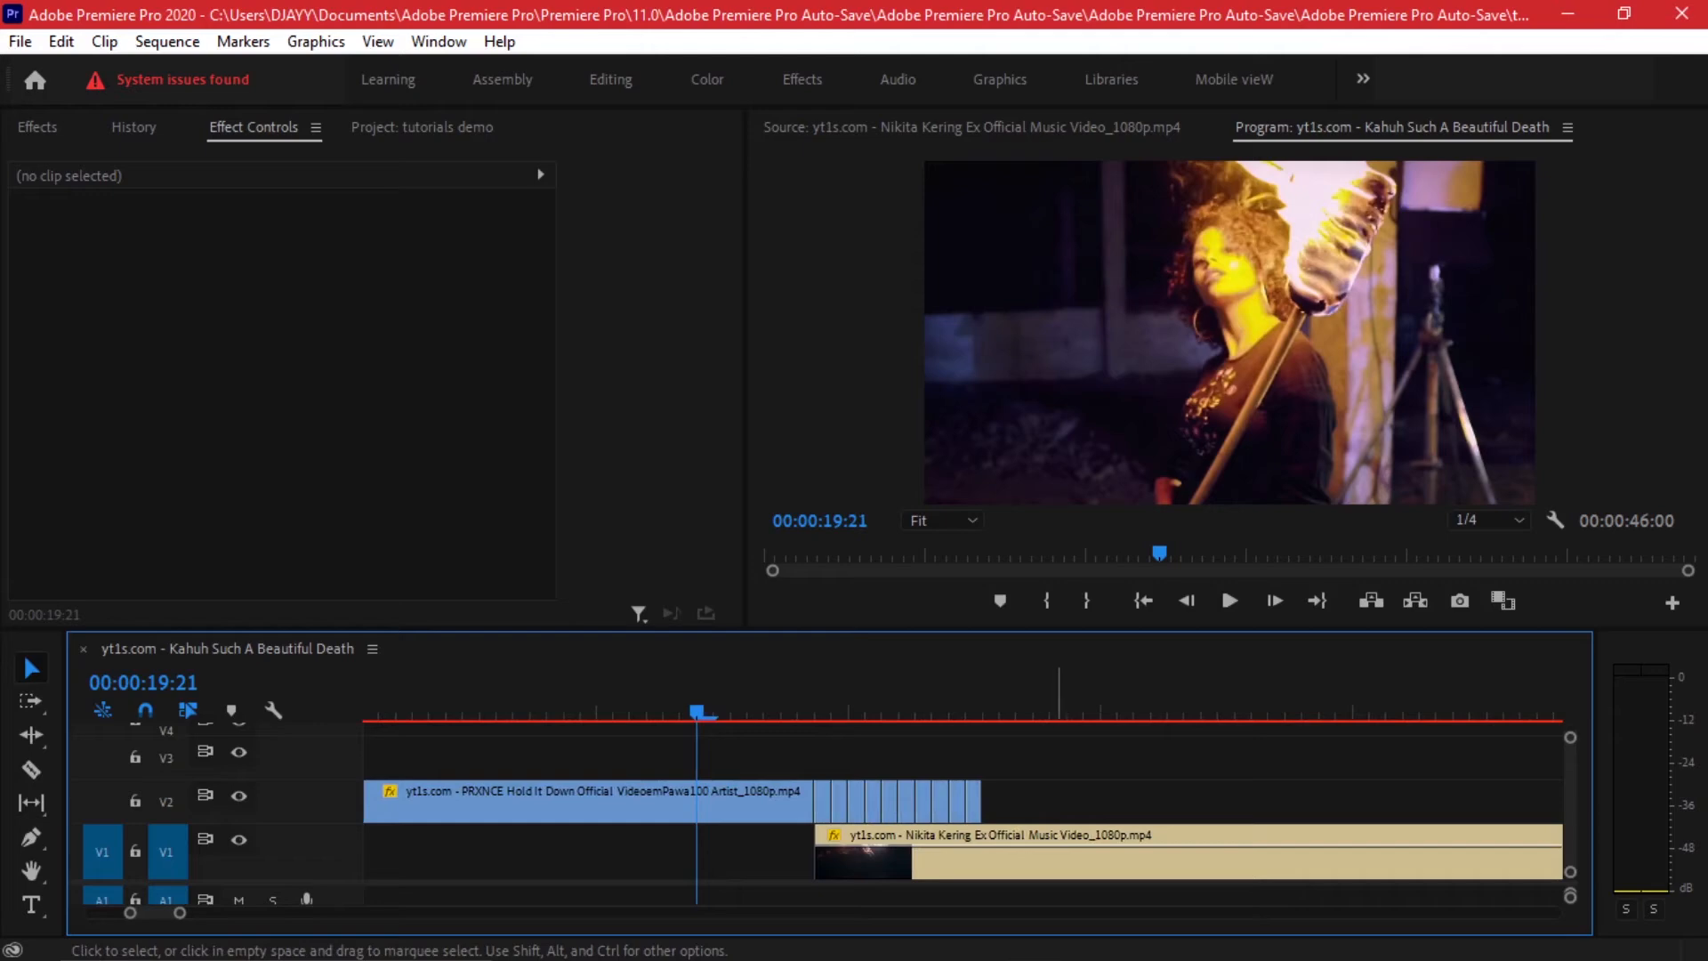
left_click(825, 802)
key("Delete")
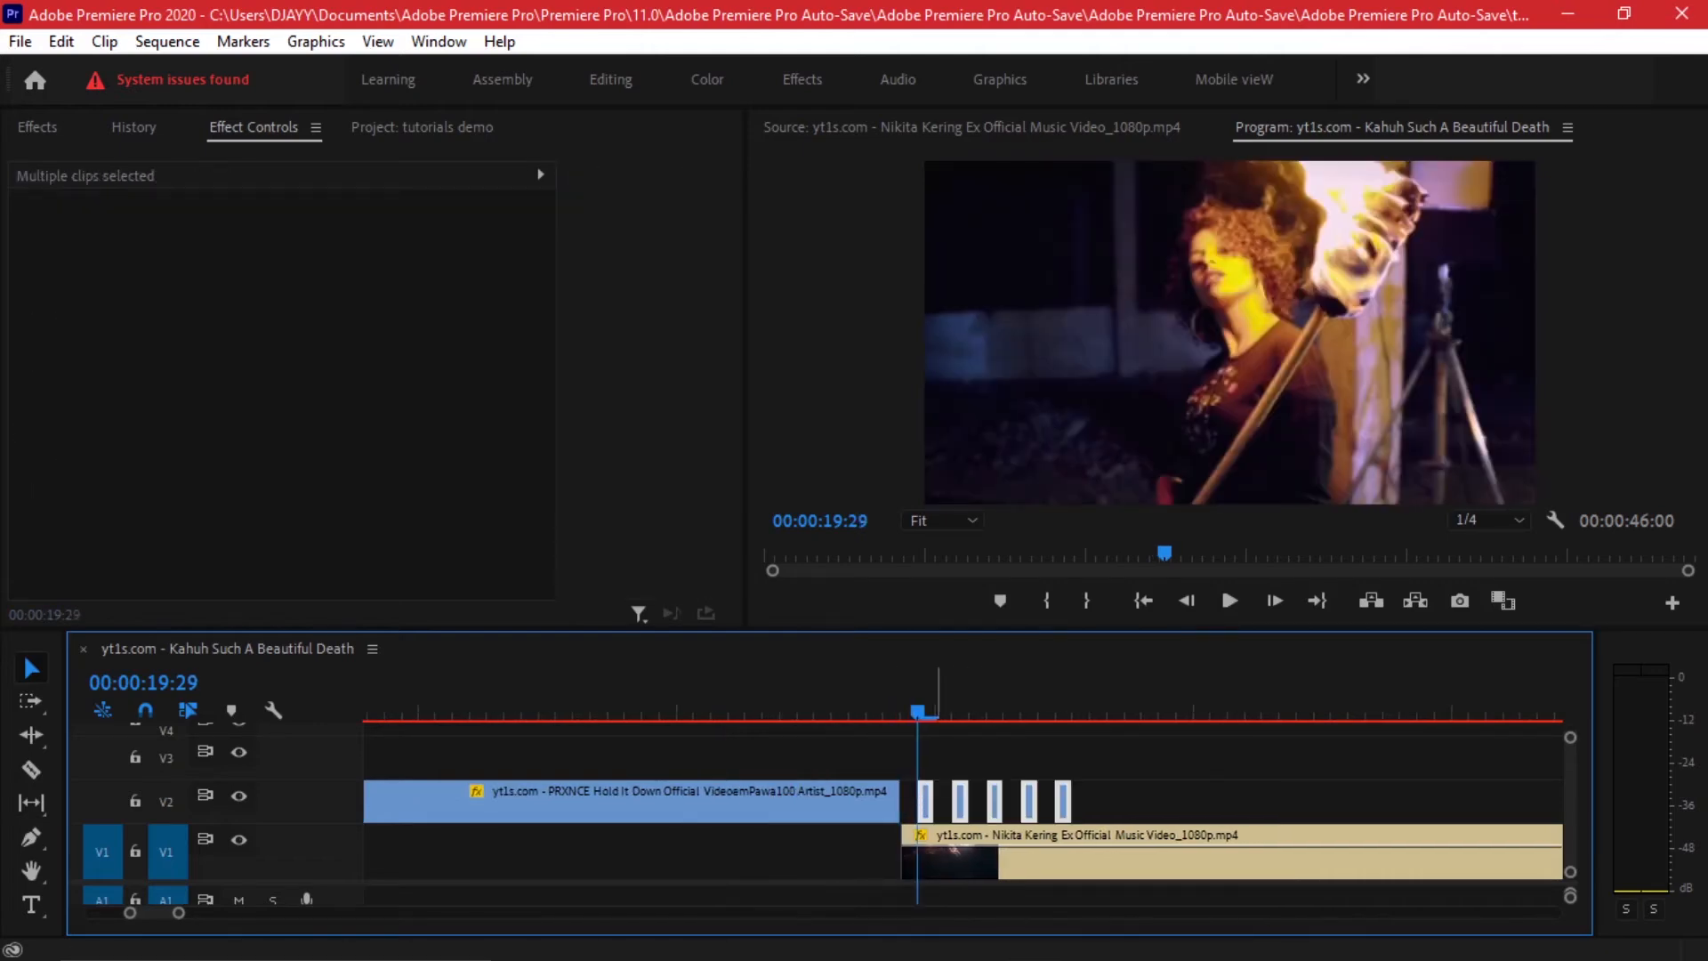
Step: Apply the Channel Invert video effect to the five remaining one-frame PRXNCE pieces on V2
left_click(355, 383)
left_click(37, 128)
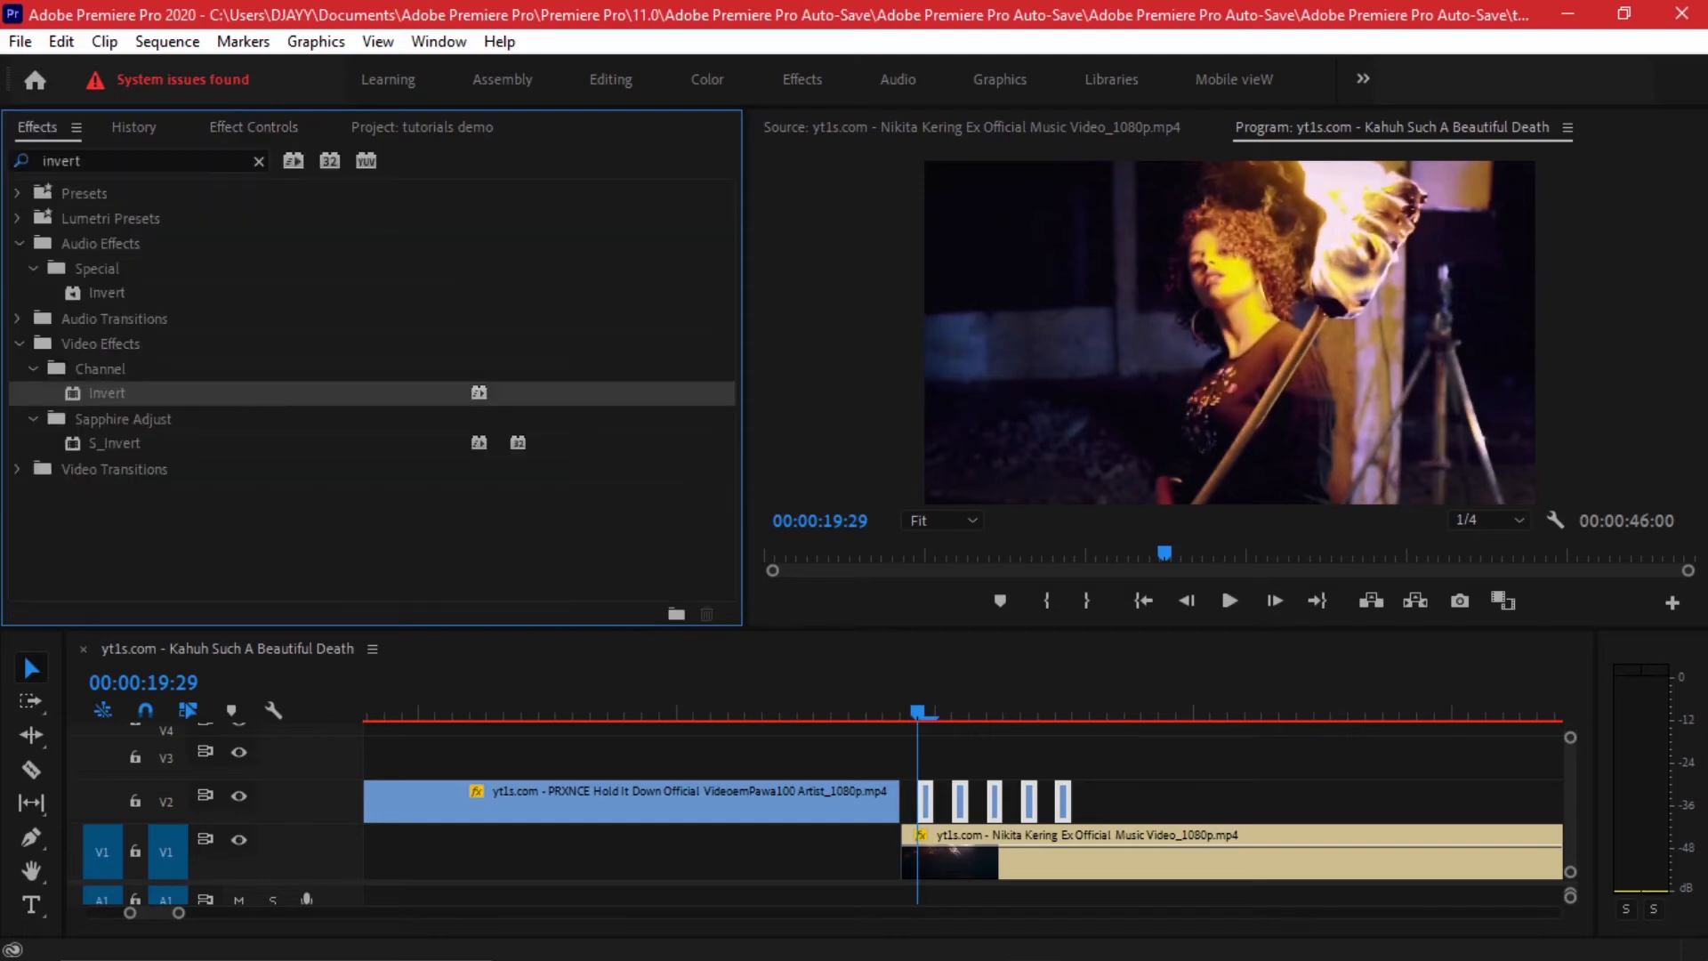
left_click_drag(107, 393, 929, 801)
Step: Play back the inverted flicker transition from the PRXNCE clip into the Nikita Kering clip
key("equal")
key("minus")
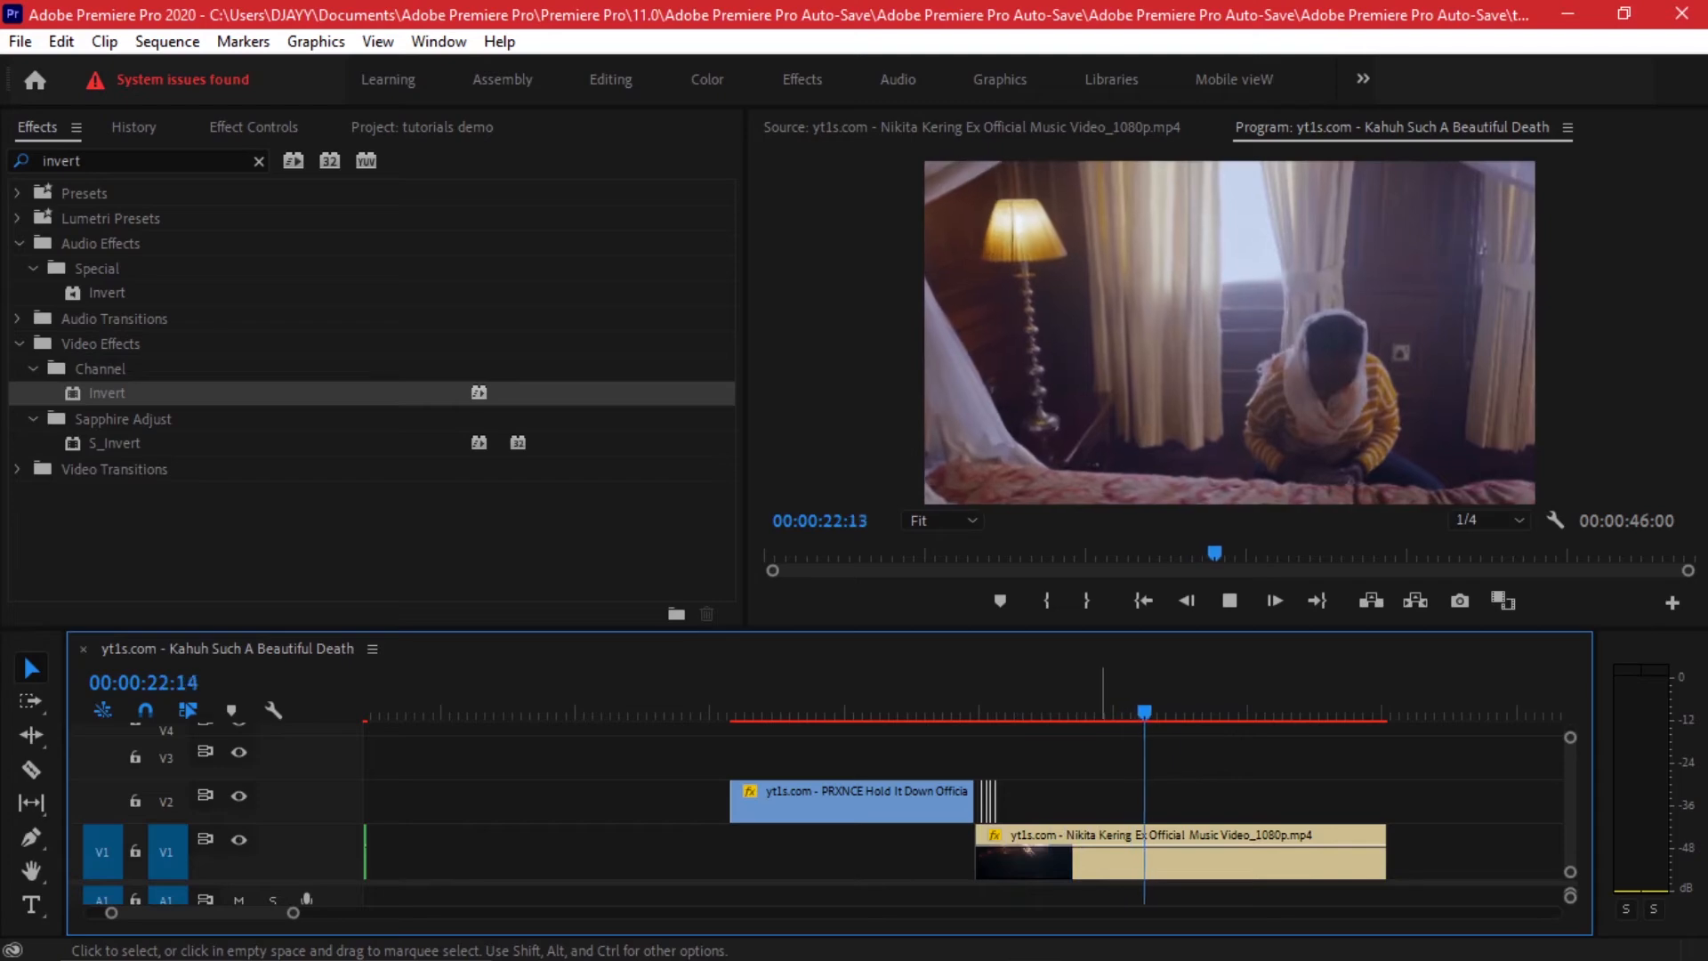
key("space")
Step: Trim the Nikita Kering clip's end to 00:00:23:17 and leave only one Kahuh clip on V1, ending at 00:00:35:08
key("minus")
key("minus")
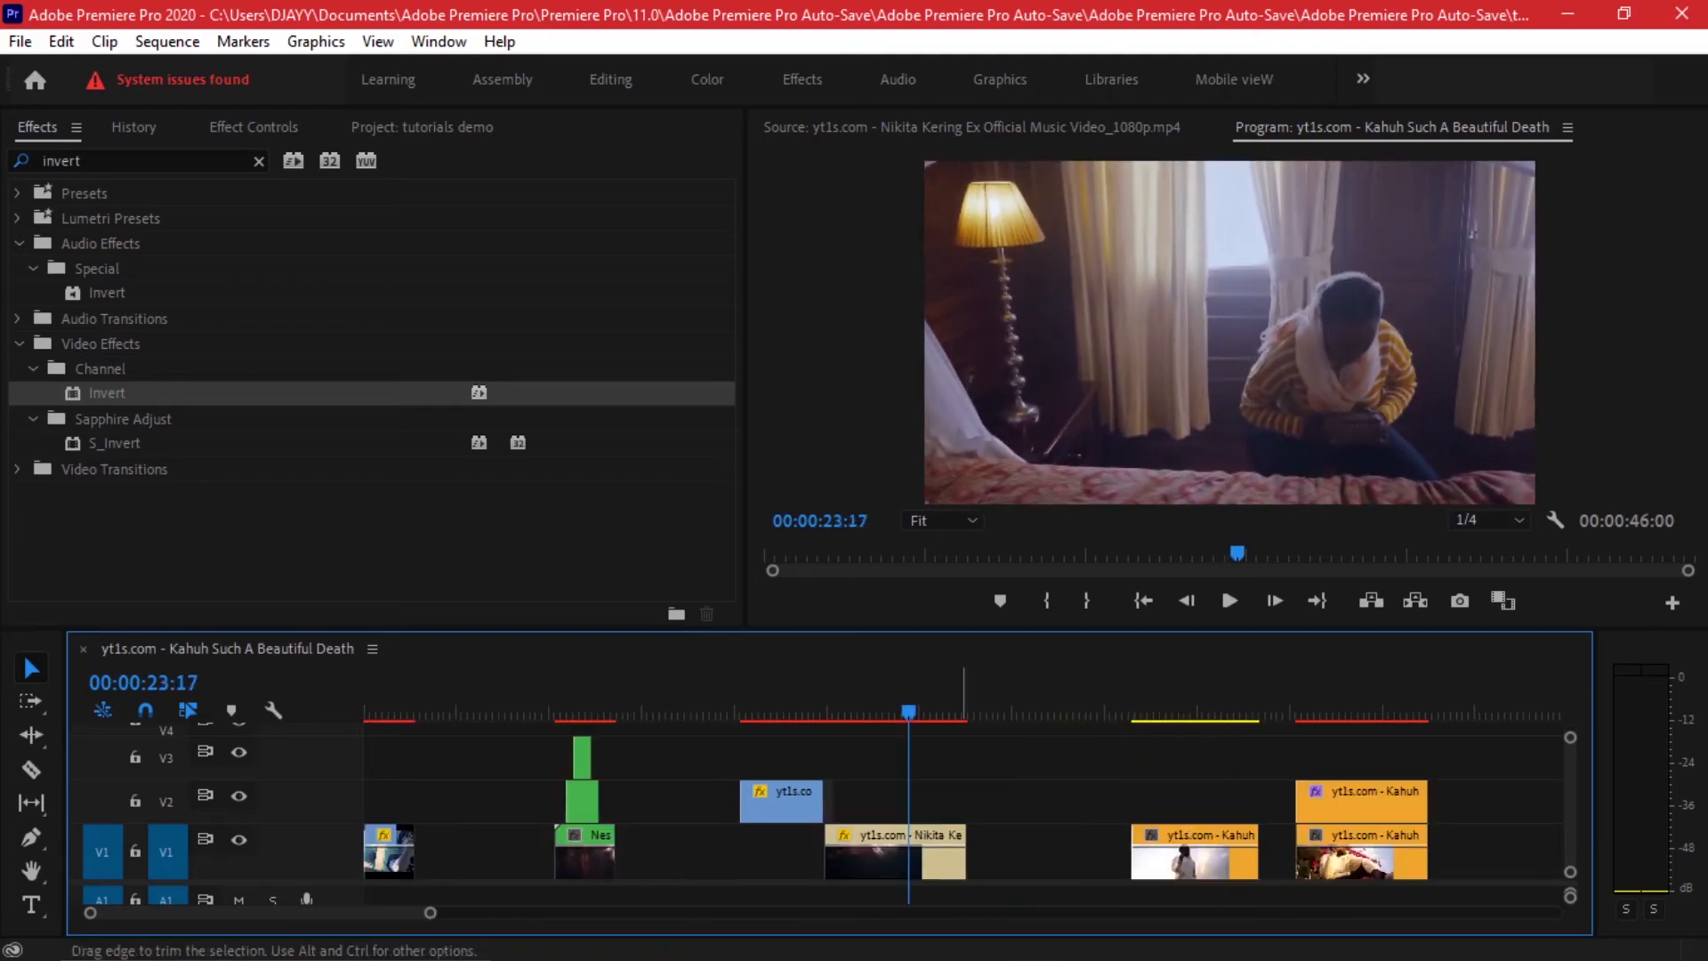
left_click(972, 854)
left_click_drag(971, 854, 930, 854)
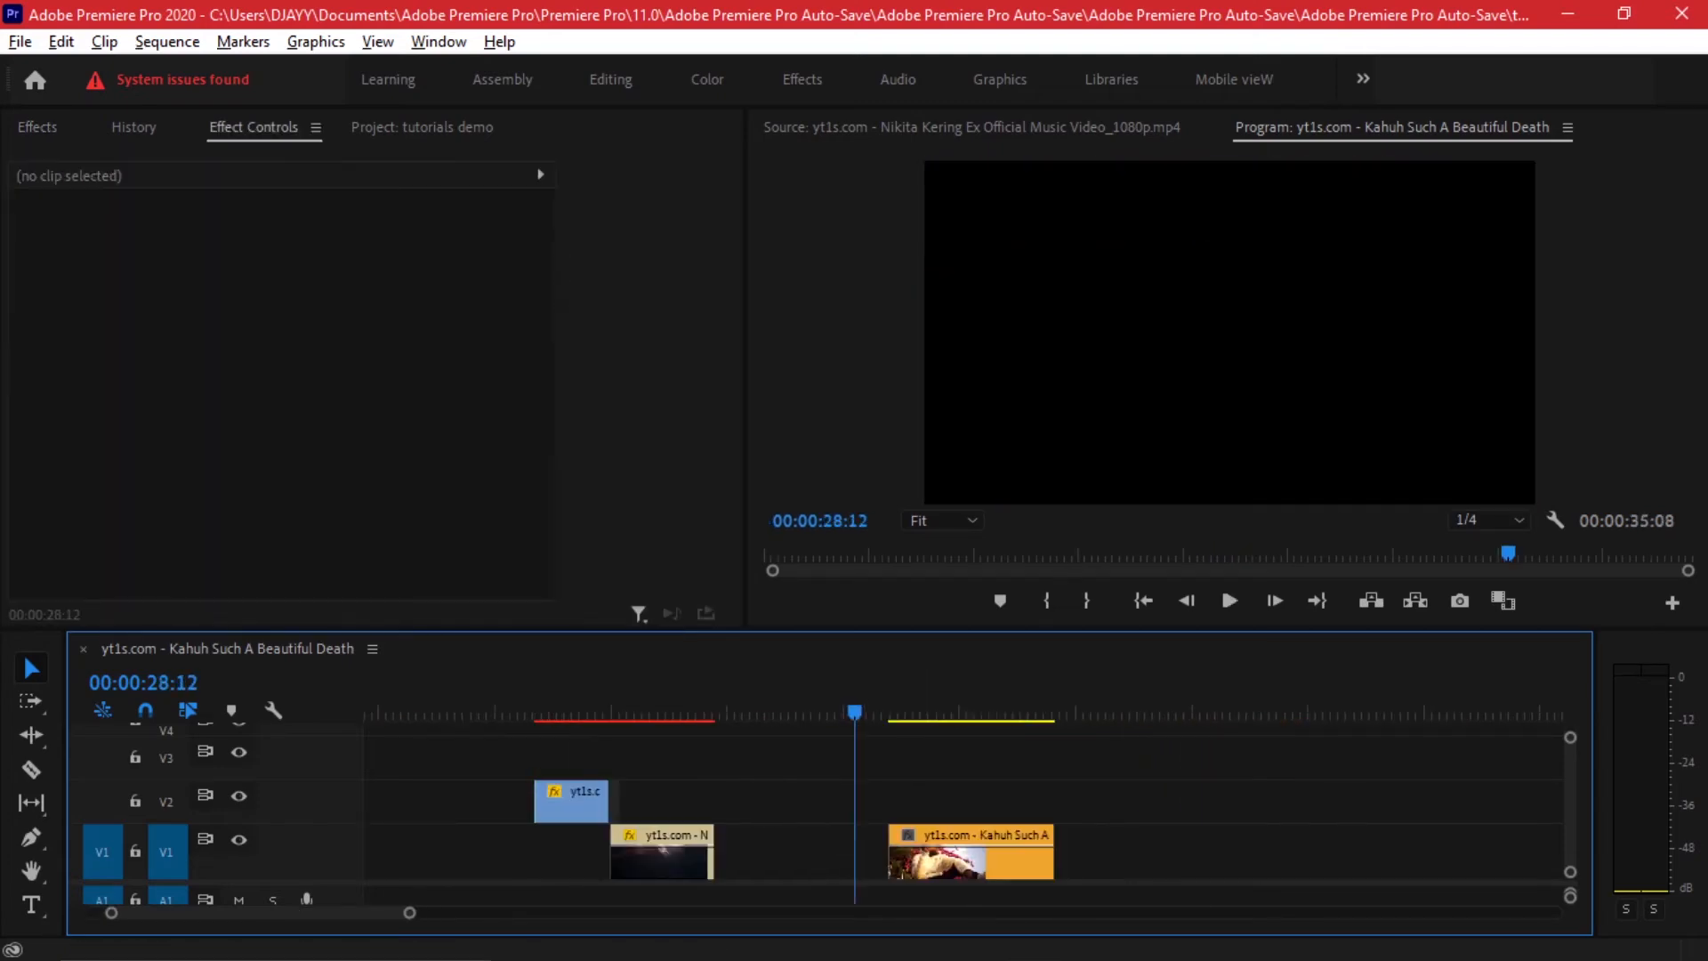
Step: Duplicate the Kahuh Such A Beautiful Death clip from V1 onto V2, directly above the original
left_click_drag(853, 712, 646, 712)
key("equal")
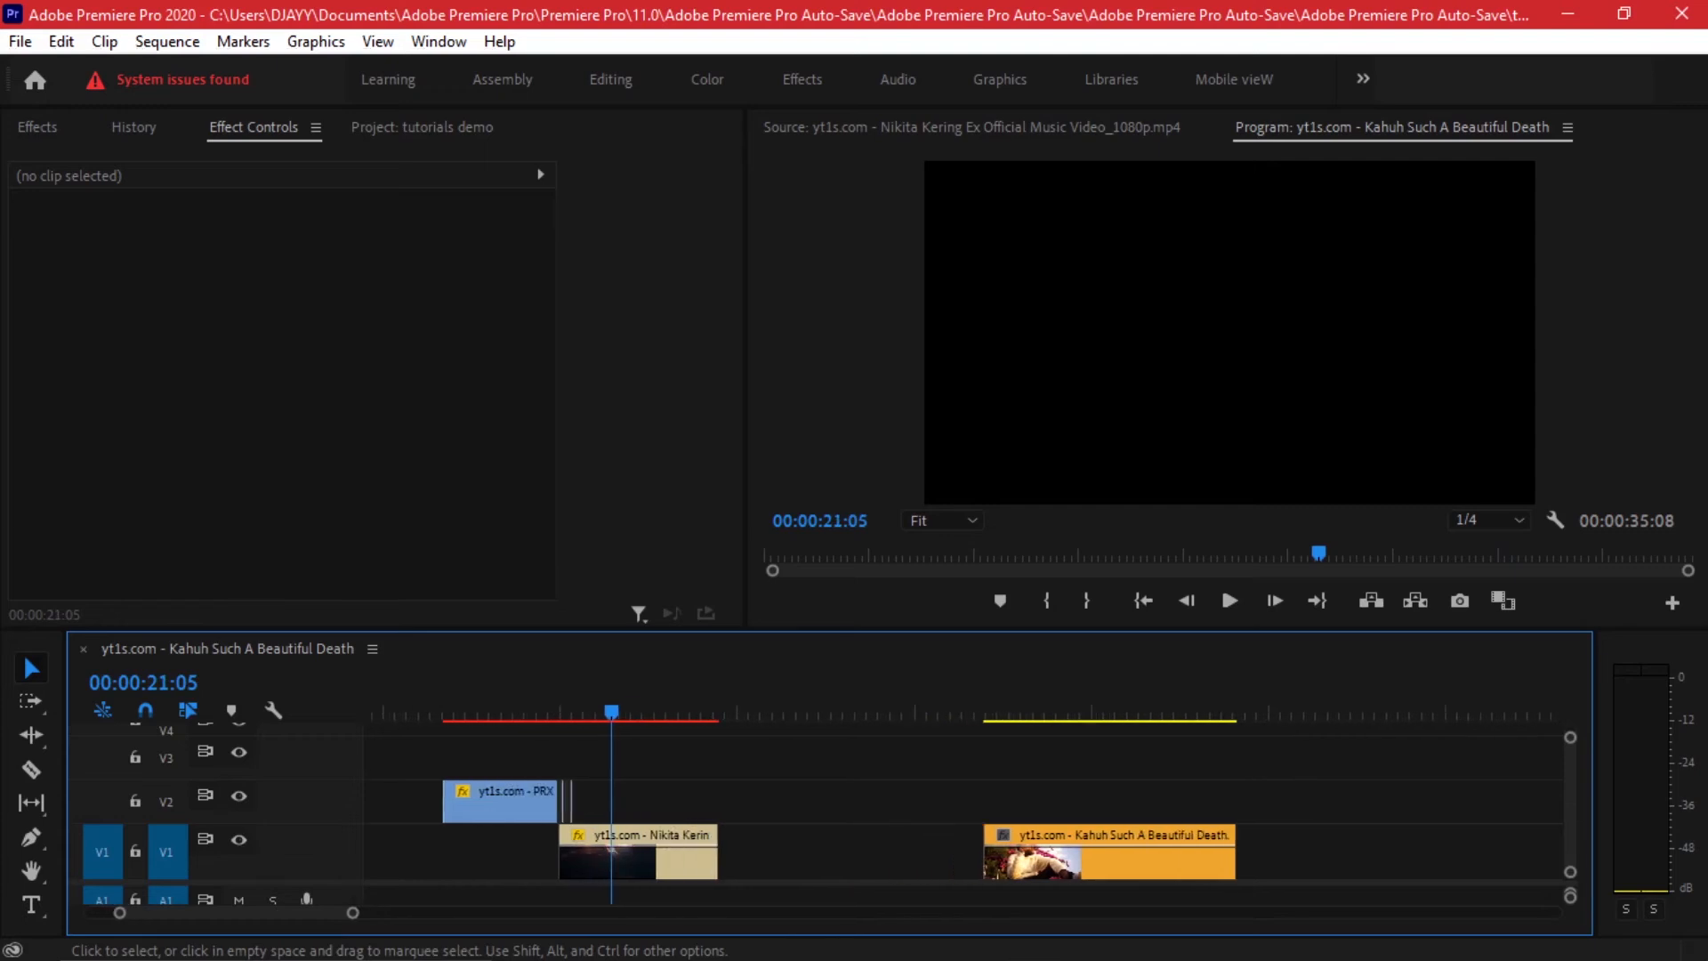
left_click(1220, 584)
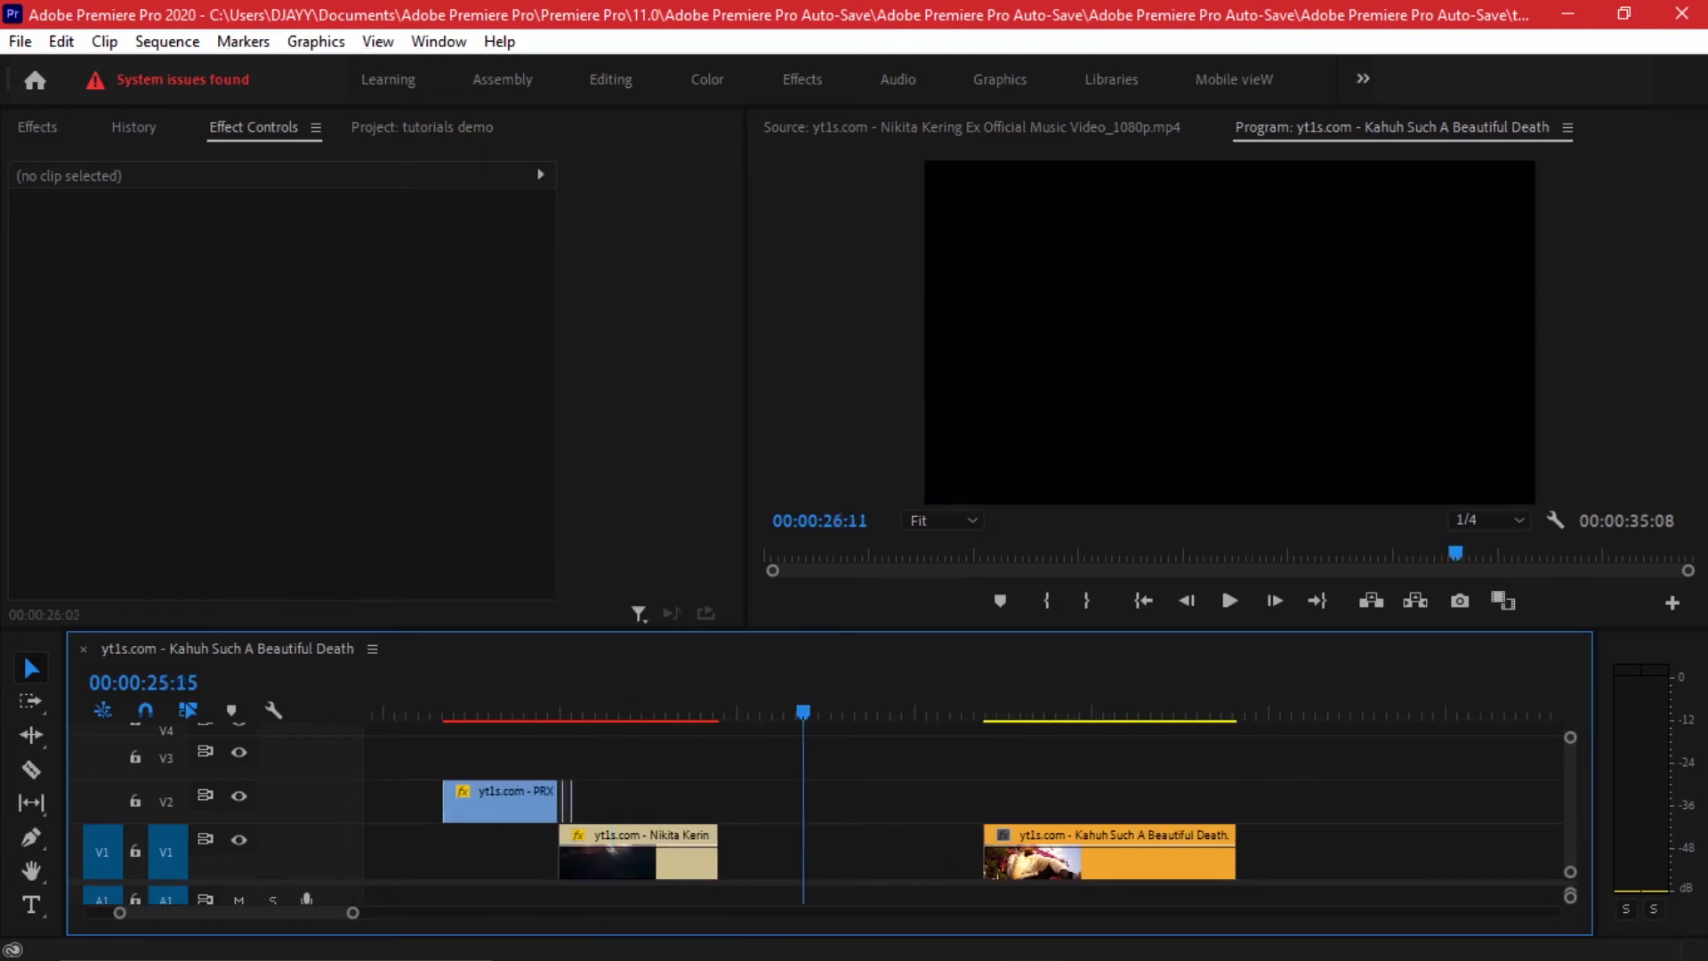
left_click_drag(959, 711, 822, 711)
scroll(875, 765, "up", 2)
left_click(784, 712)
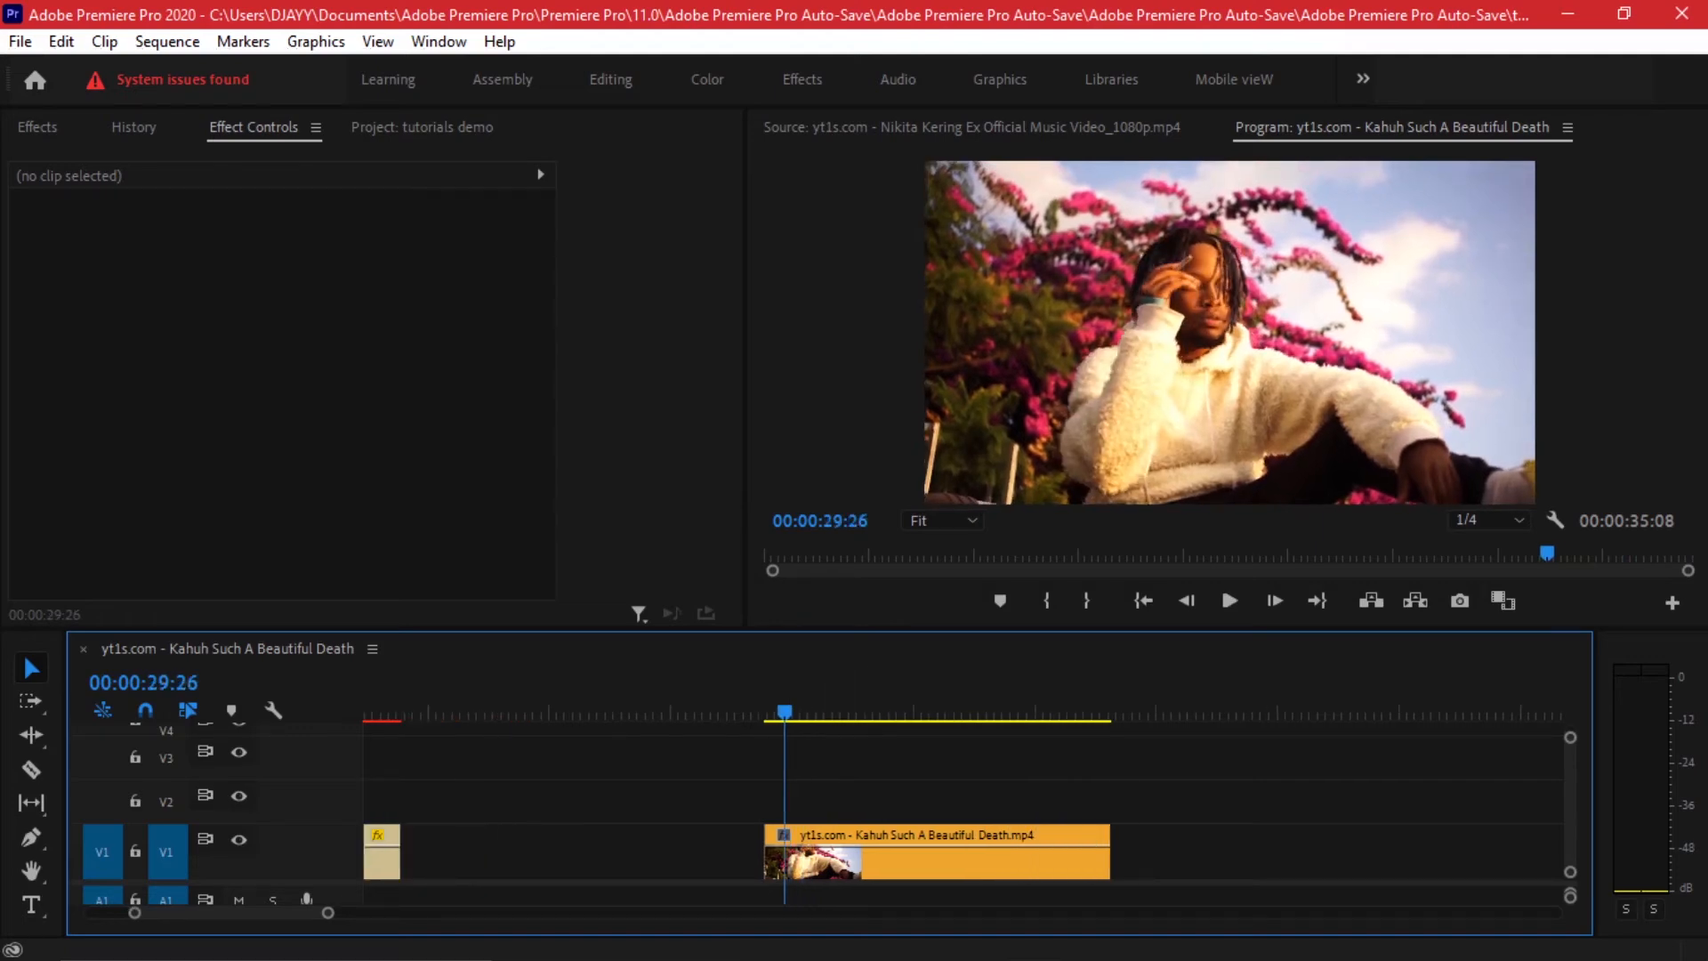
left_click_drag(931, 860, 931, 807)
left_click(1145, 808)
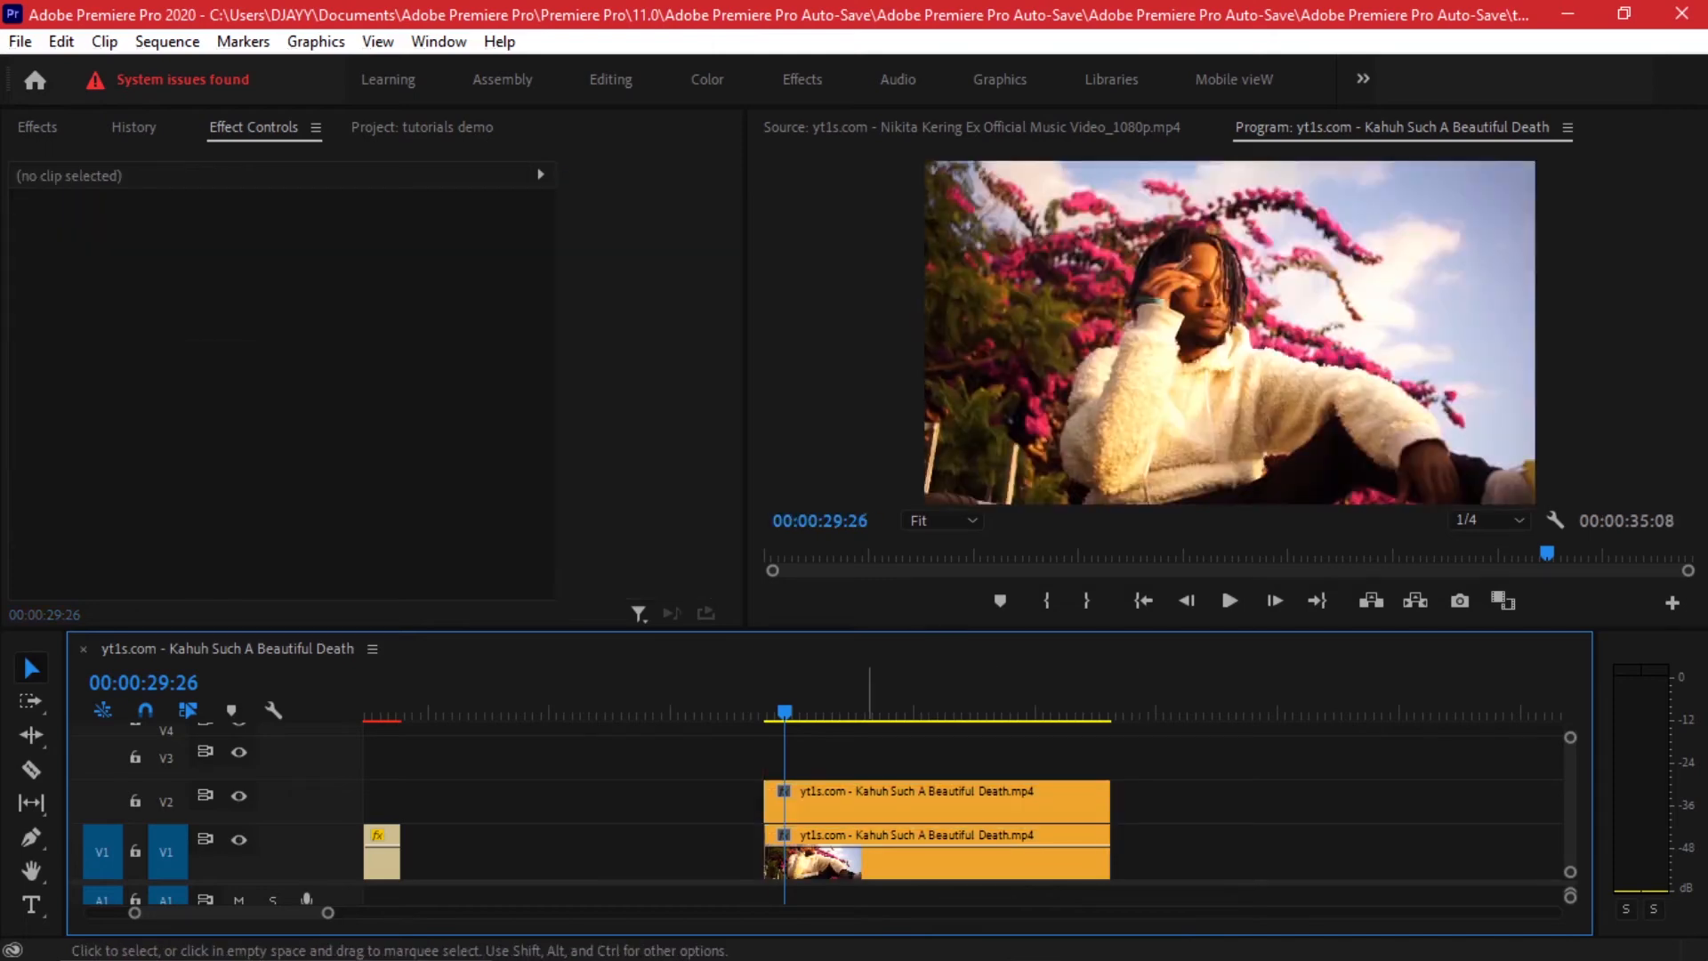
Step: Apply the Channel Invert video effect to the Kahuh copy on V2
key("alt")
left_click(890, 805)
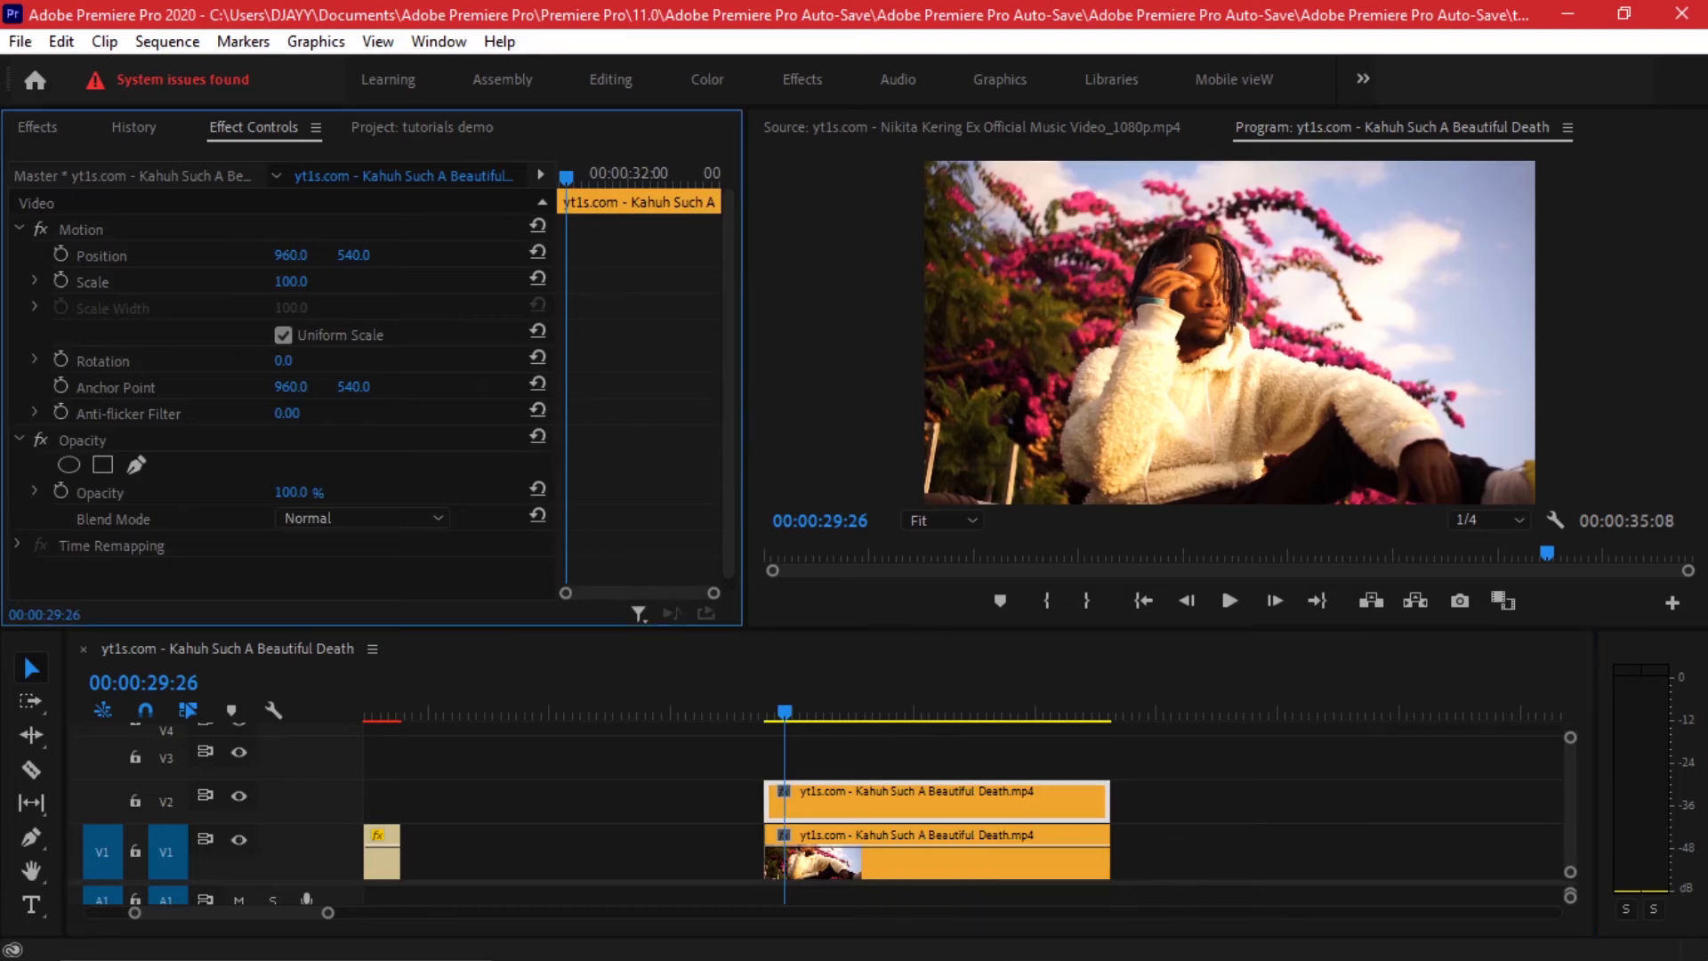
key("shift+7")
left_click_drag(106, 393, 792, 802)
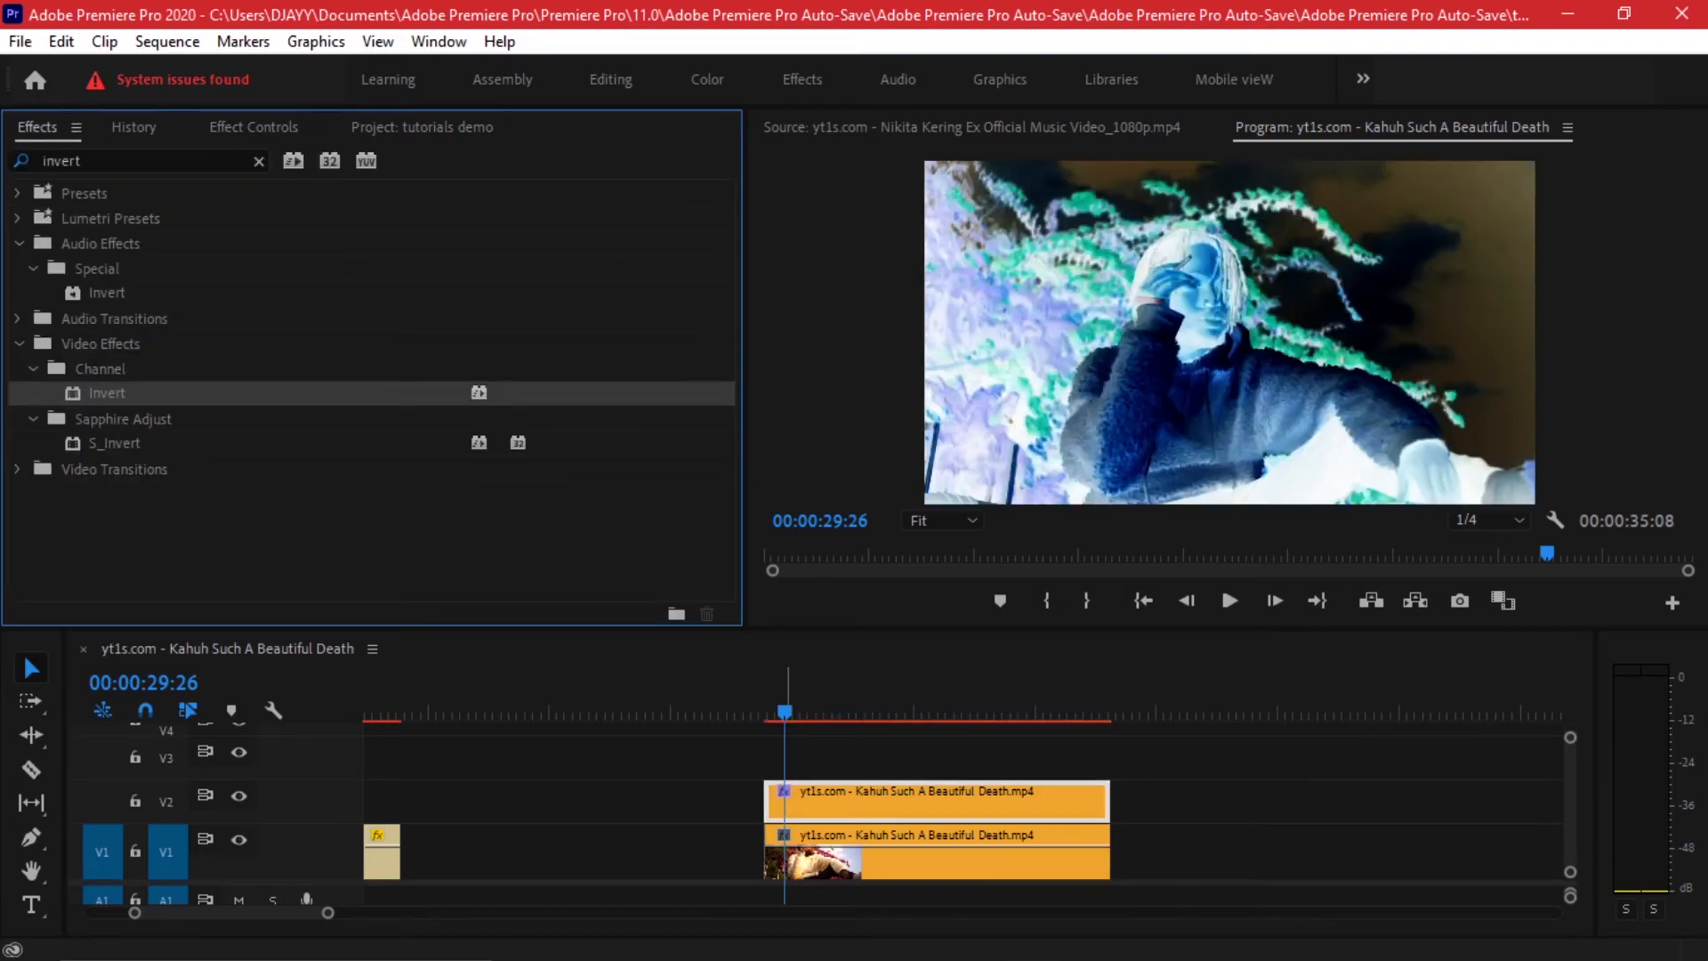
Step: Set the opacity blend mode of the Kahuh copy on V2 to Multiply
key("shift+5")
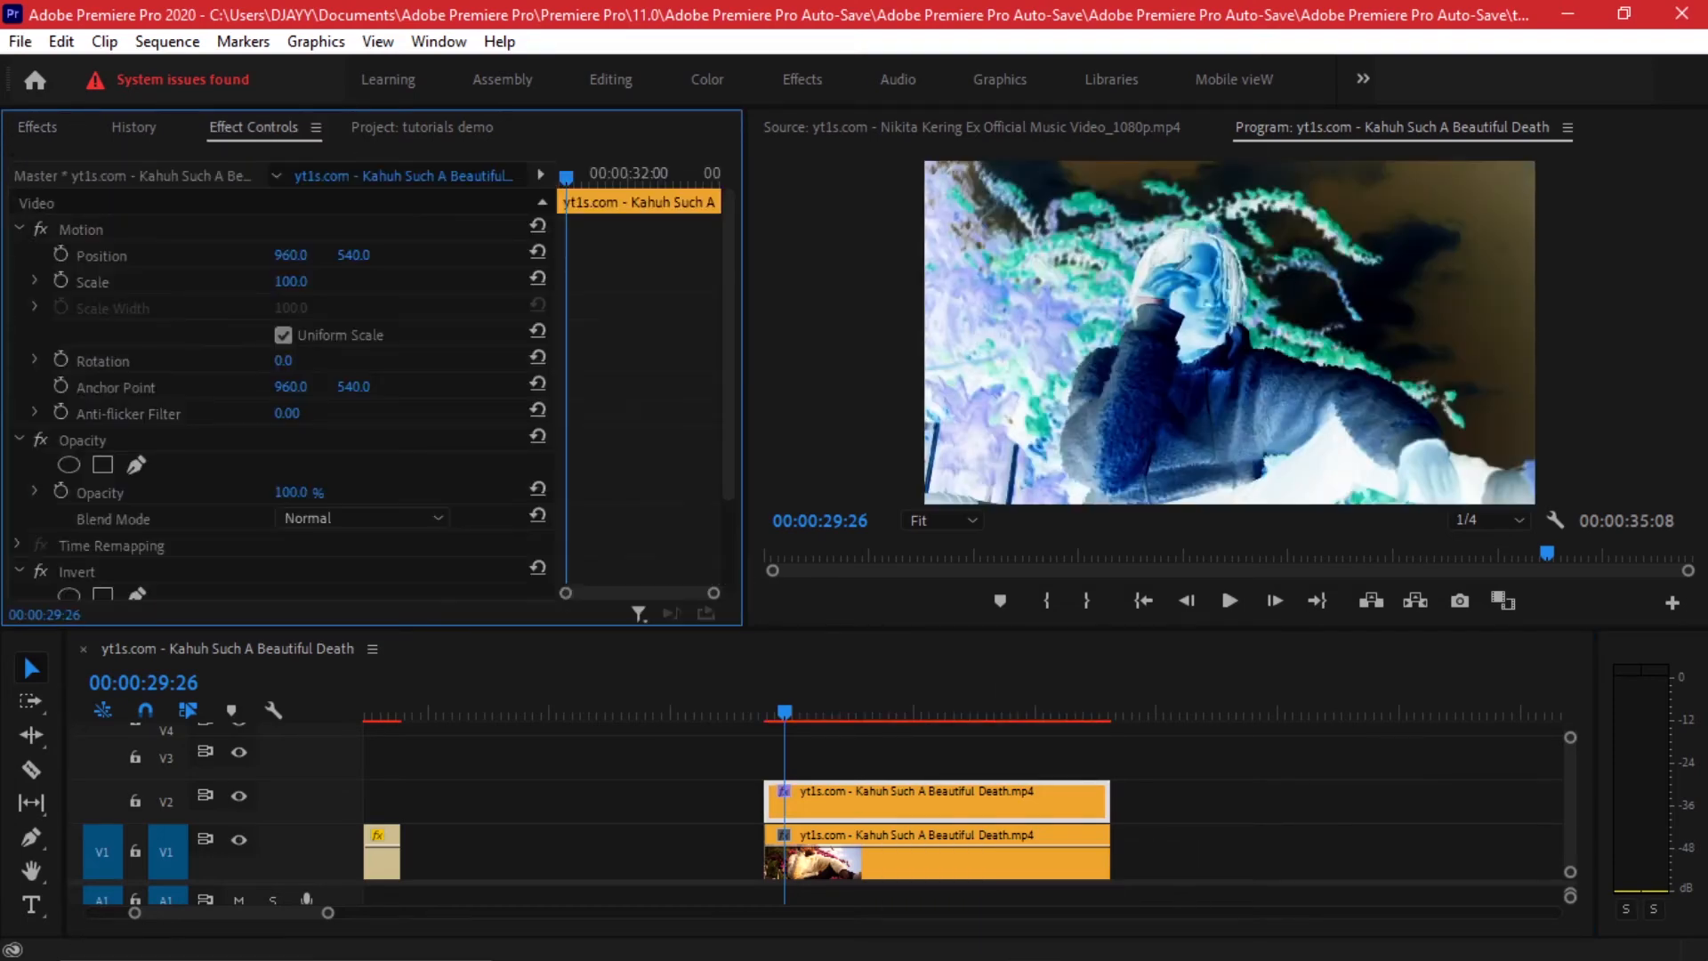
scroll(374, 391, "down", 3)
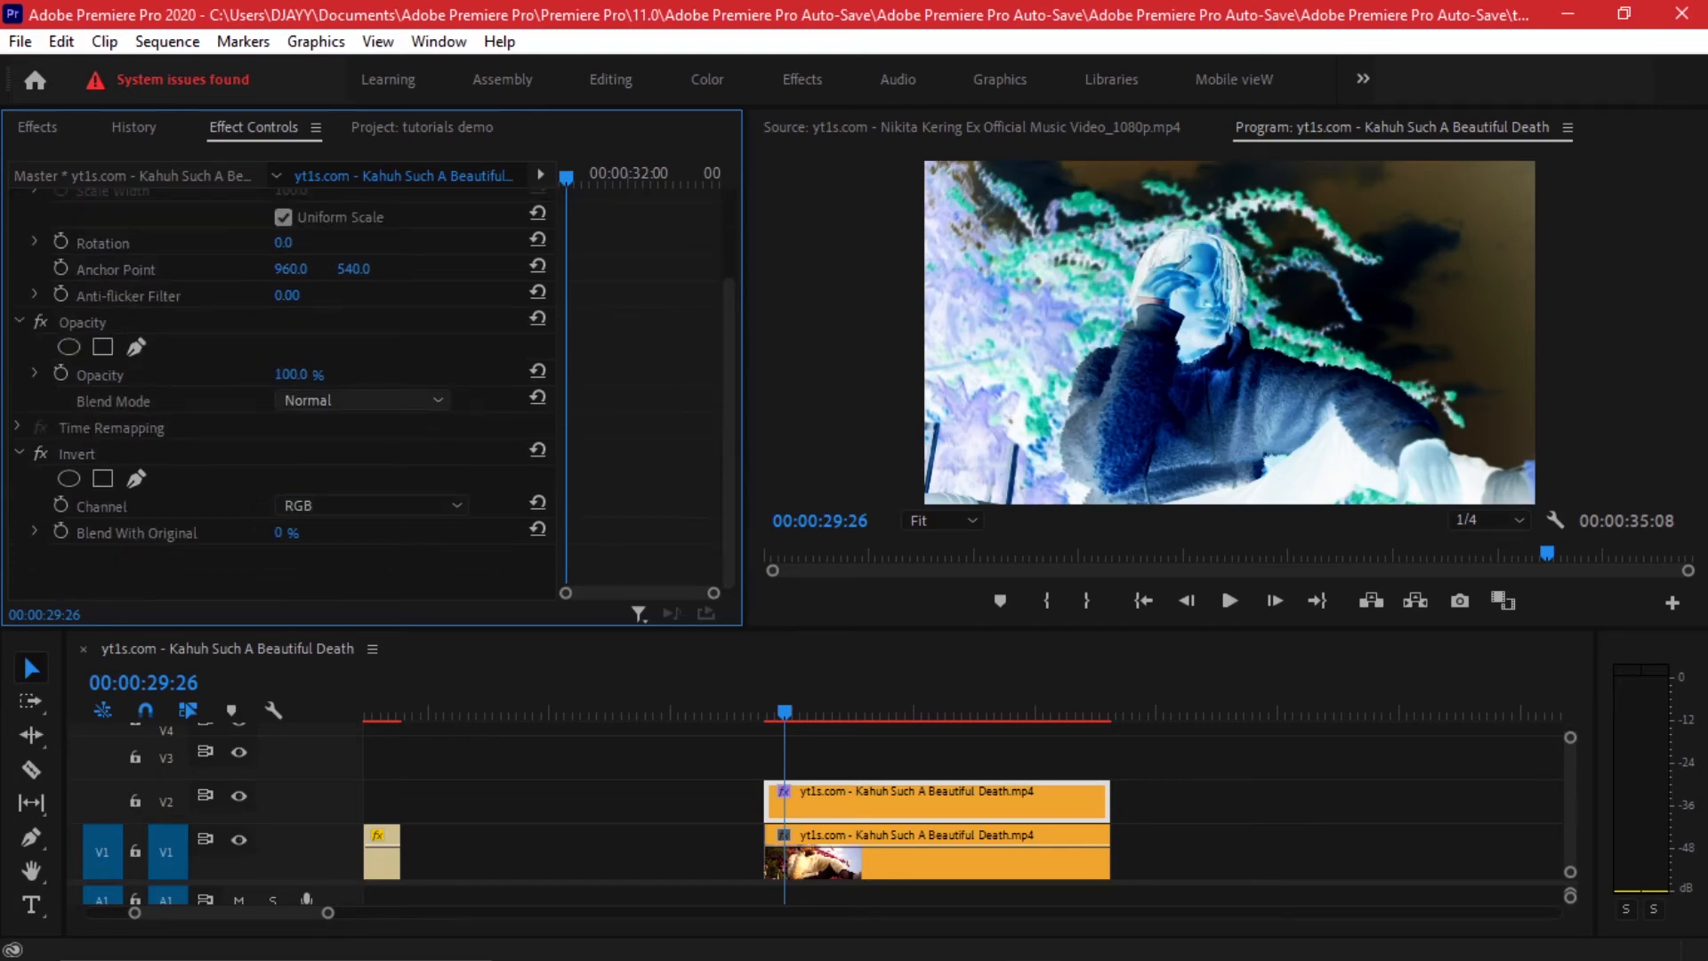
left_click(361, 401)
left_click(312, 512)
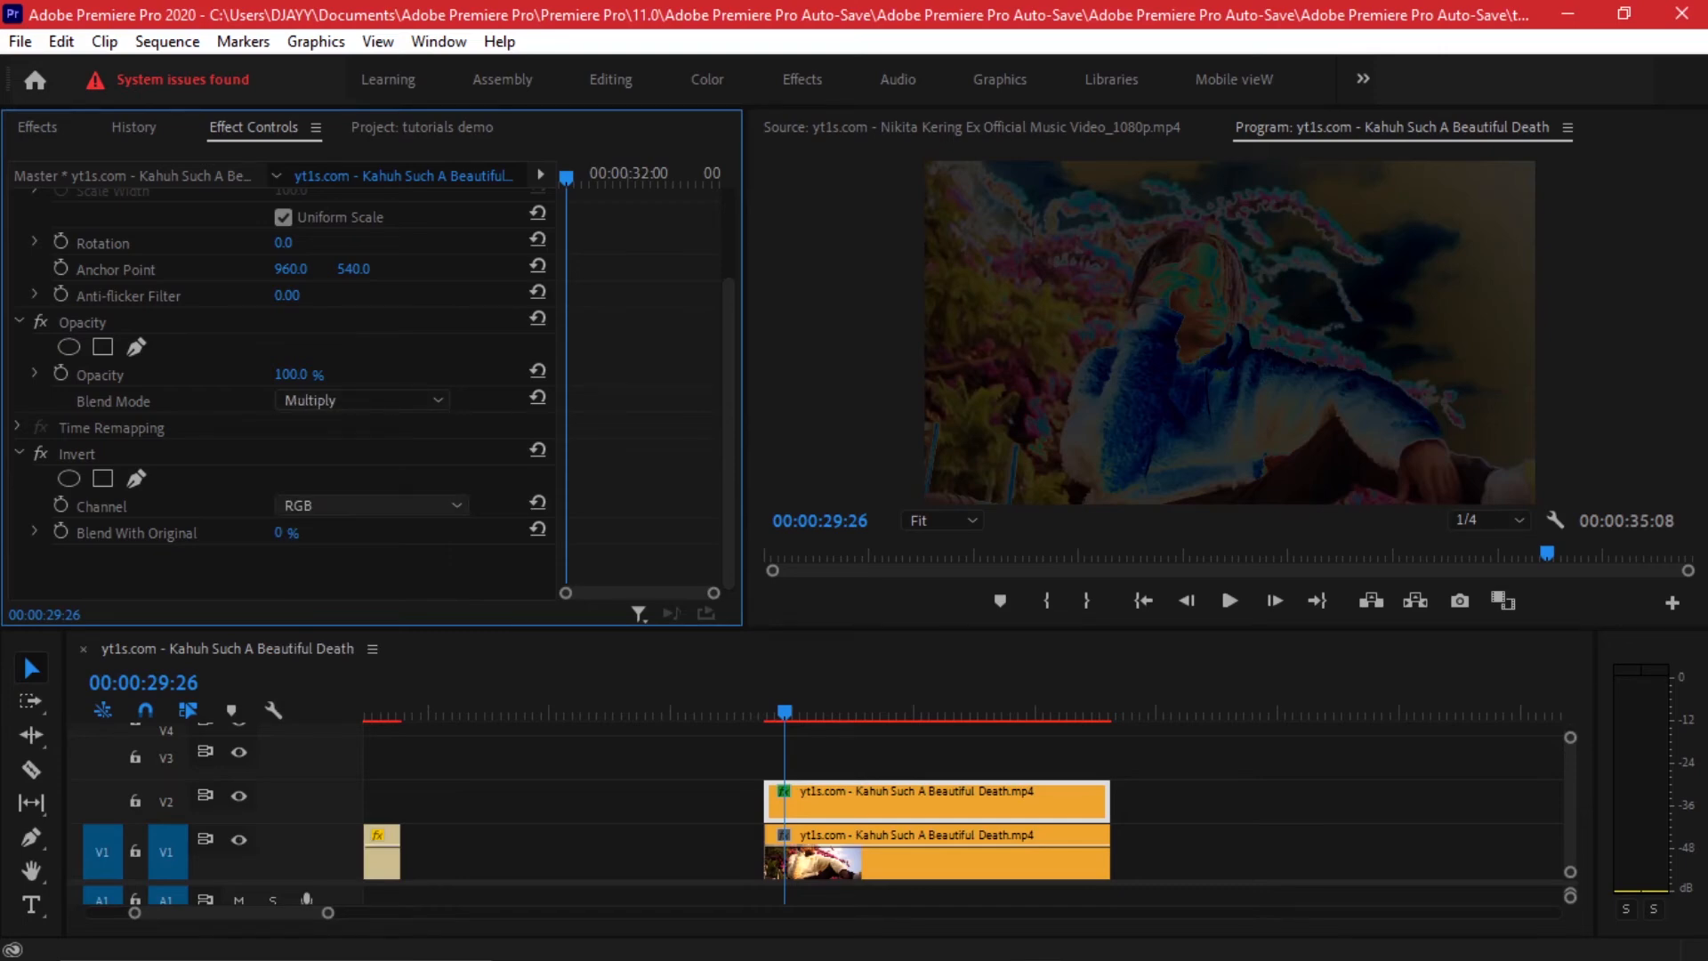
Step: Set the Invert effect's Channel to Red and its Blend With Original to 58% on the V2 Kahuh copy
left_click(370, 505)
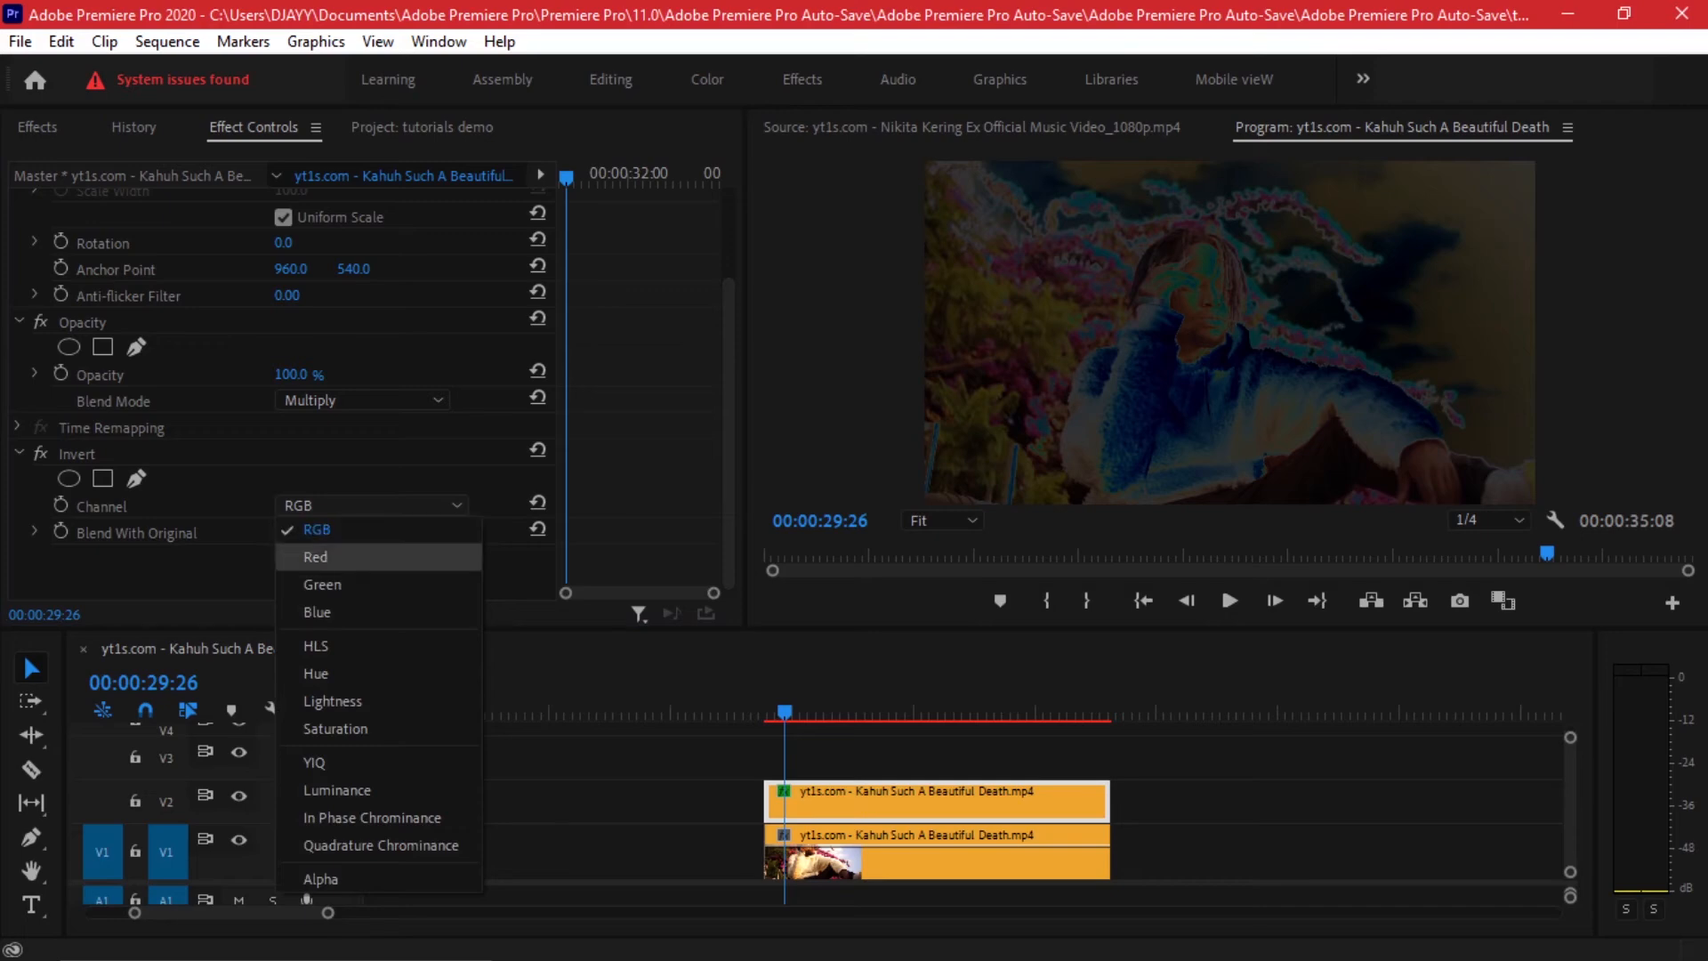
left_click(316, 557)
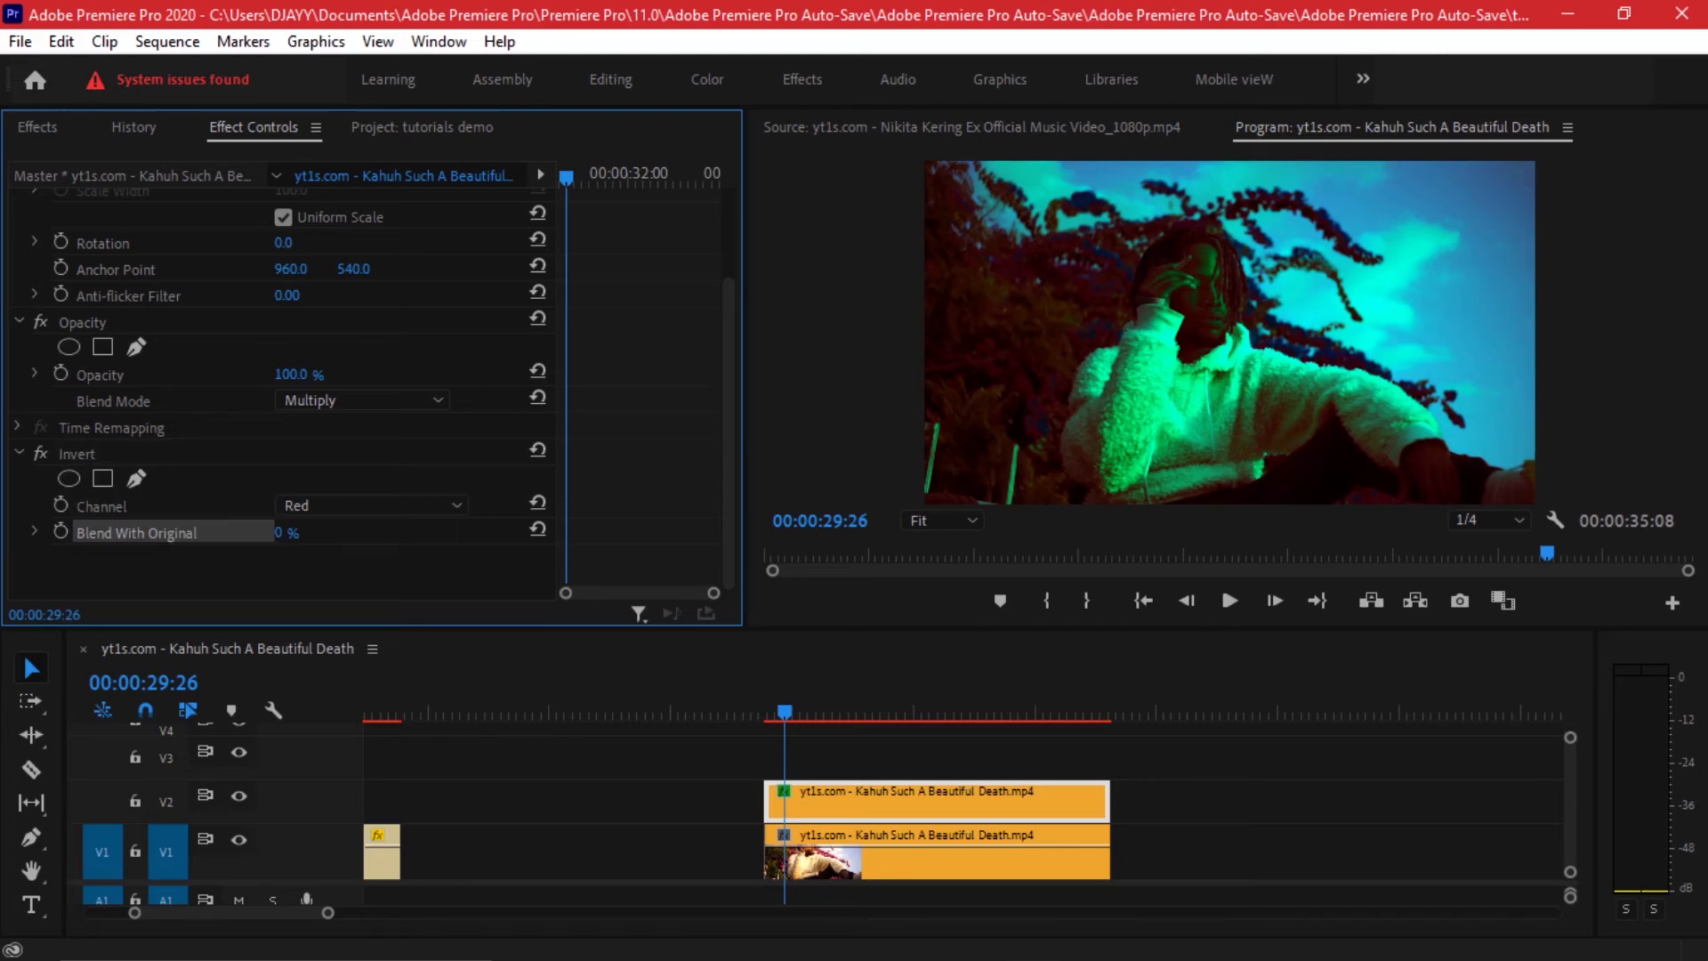
left_click(34, 531)
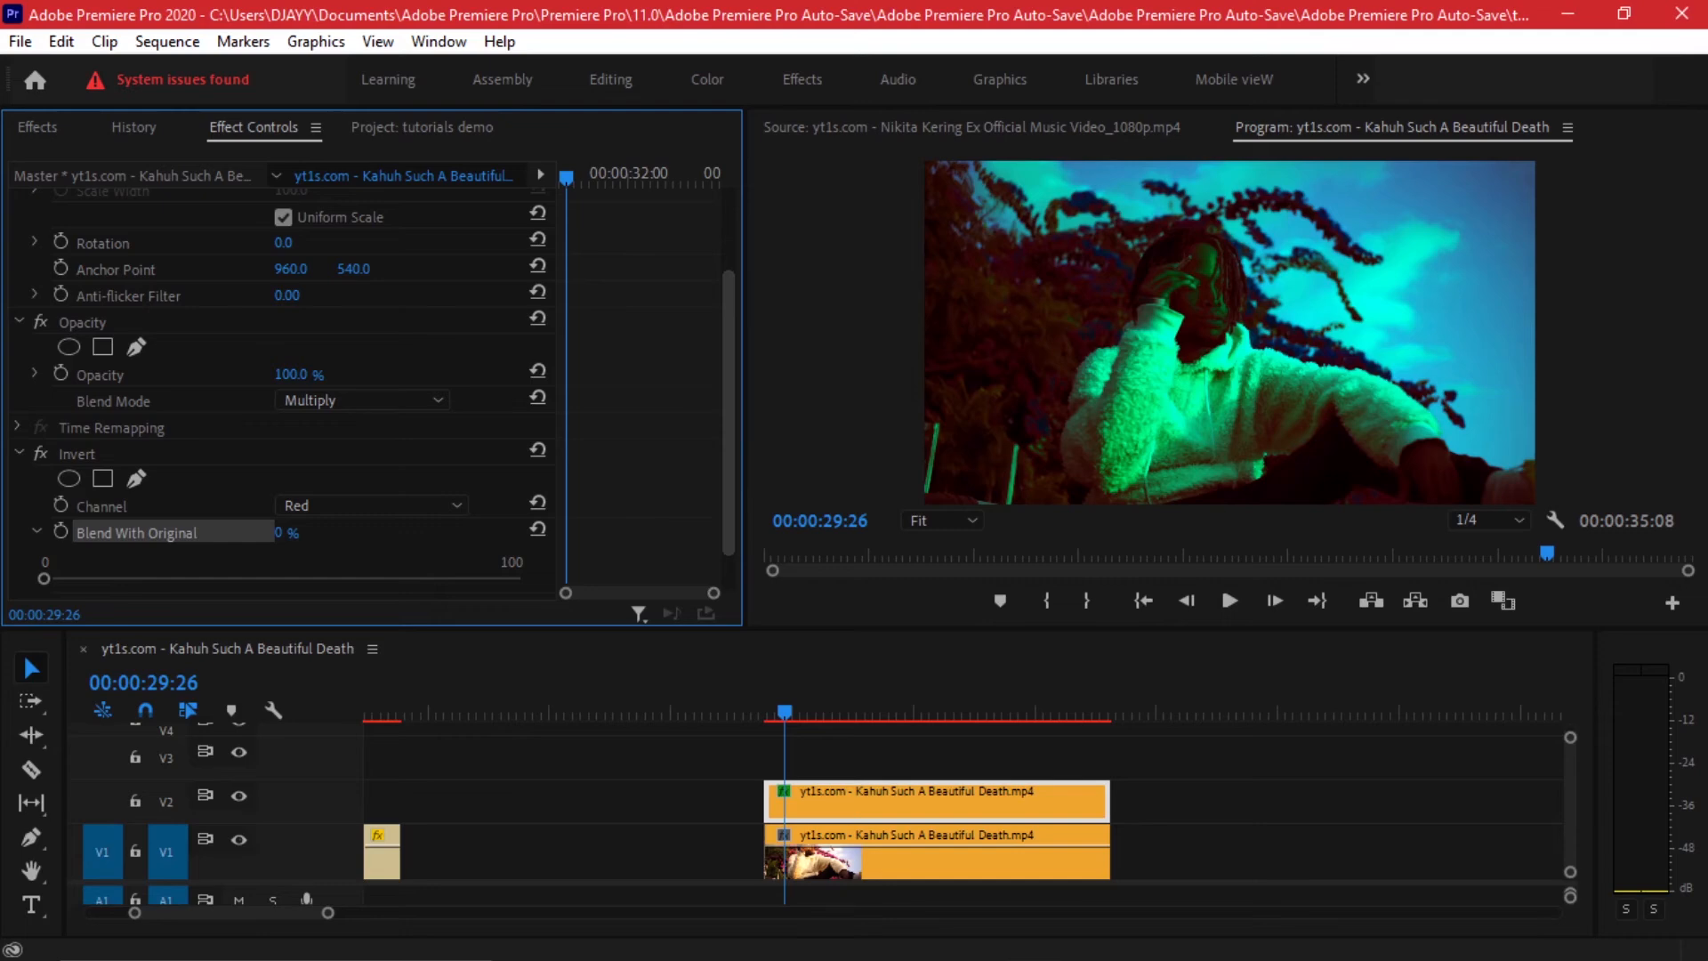
scroll(280, 392, "down", 2)
left_click_drag(45, 530, 97, 530)
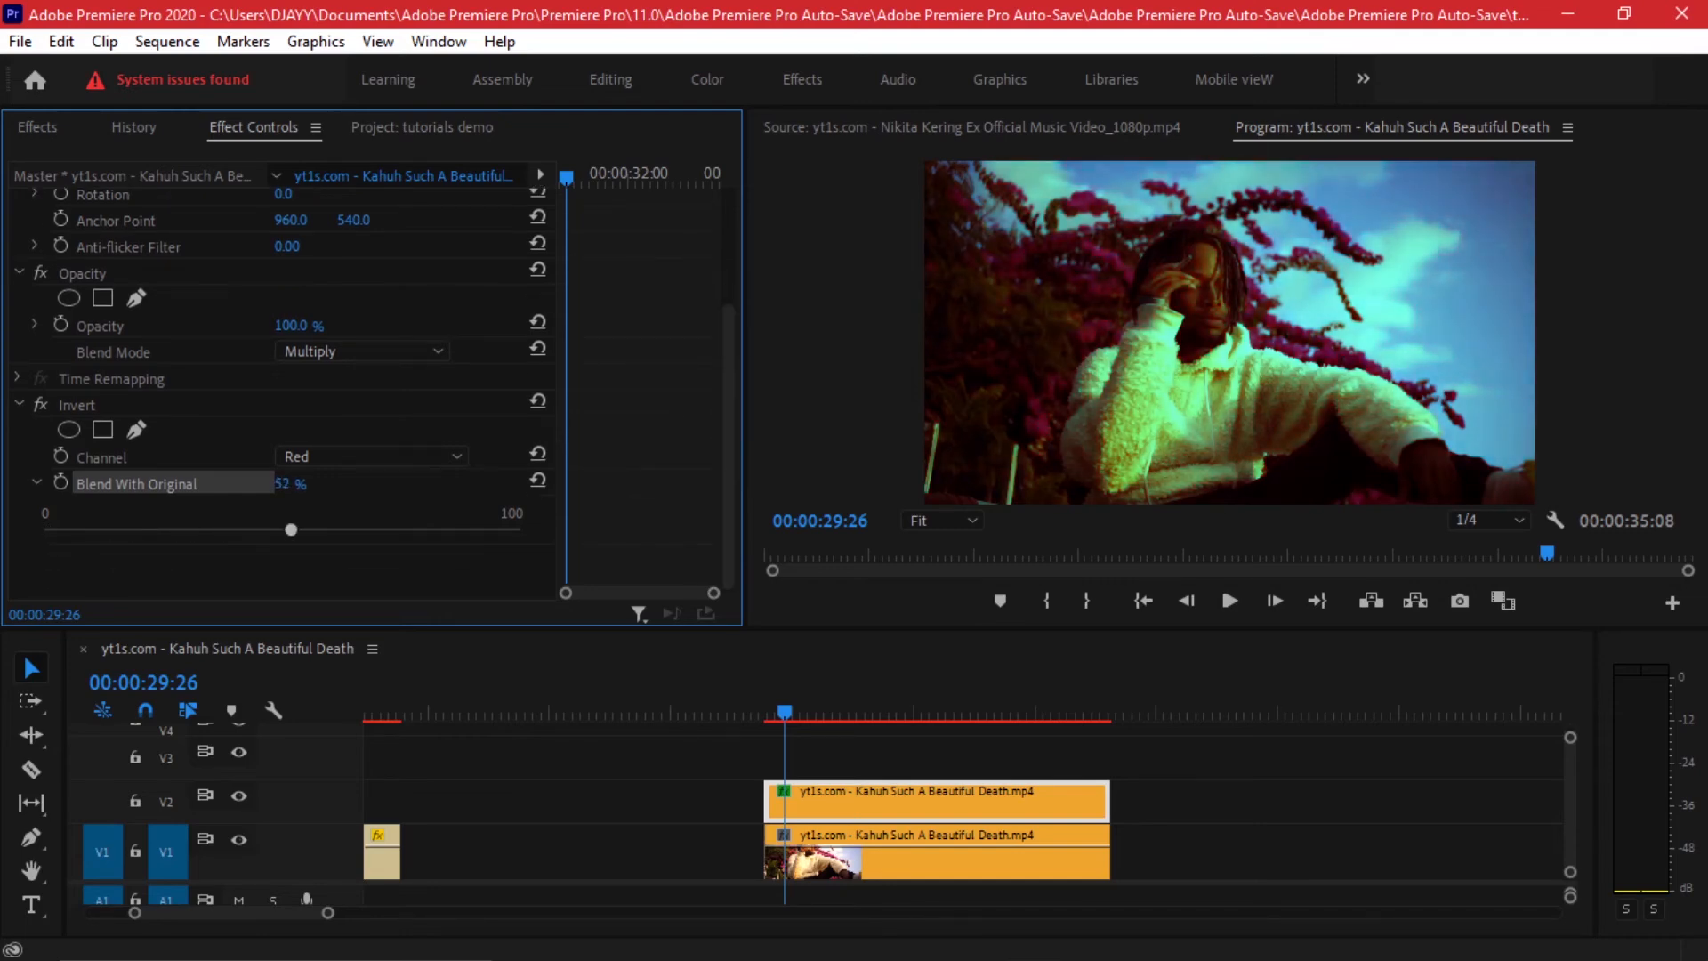
Step: Compare the Kahuh clip with V2 hidden and shown from 00:00:29:18, and play back the graded look
left_click_drag(801, 705, 769, 706)
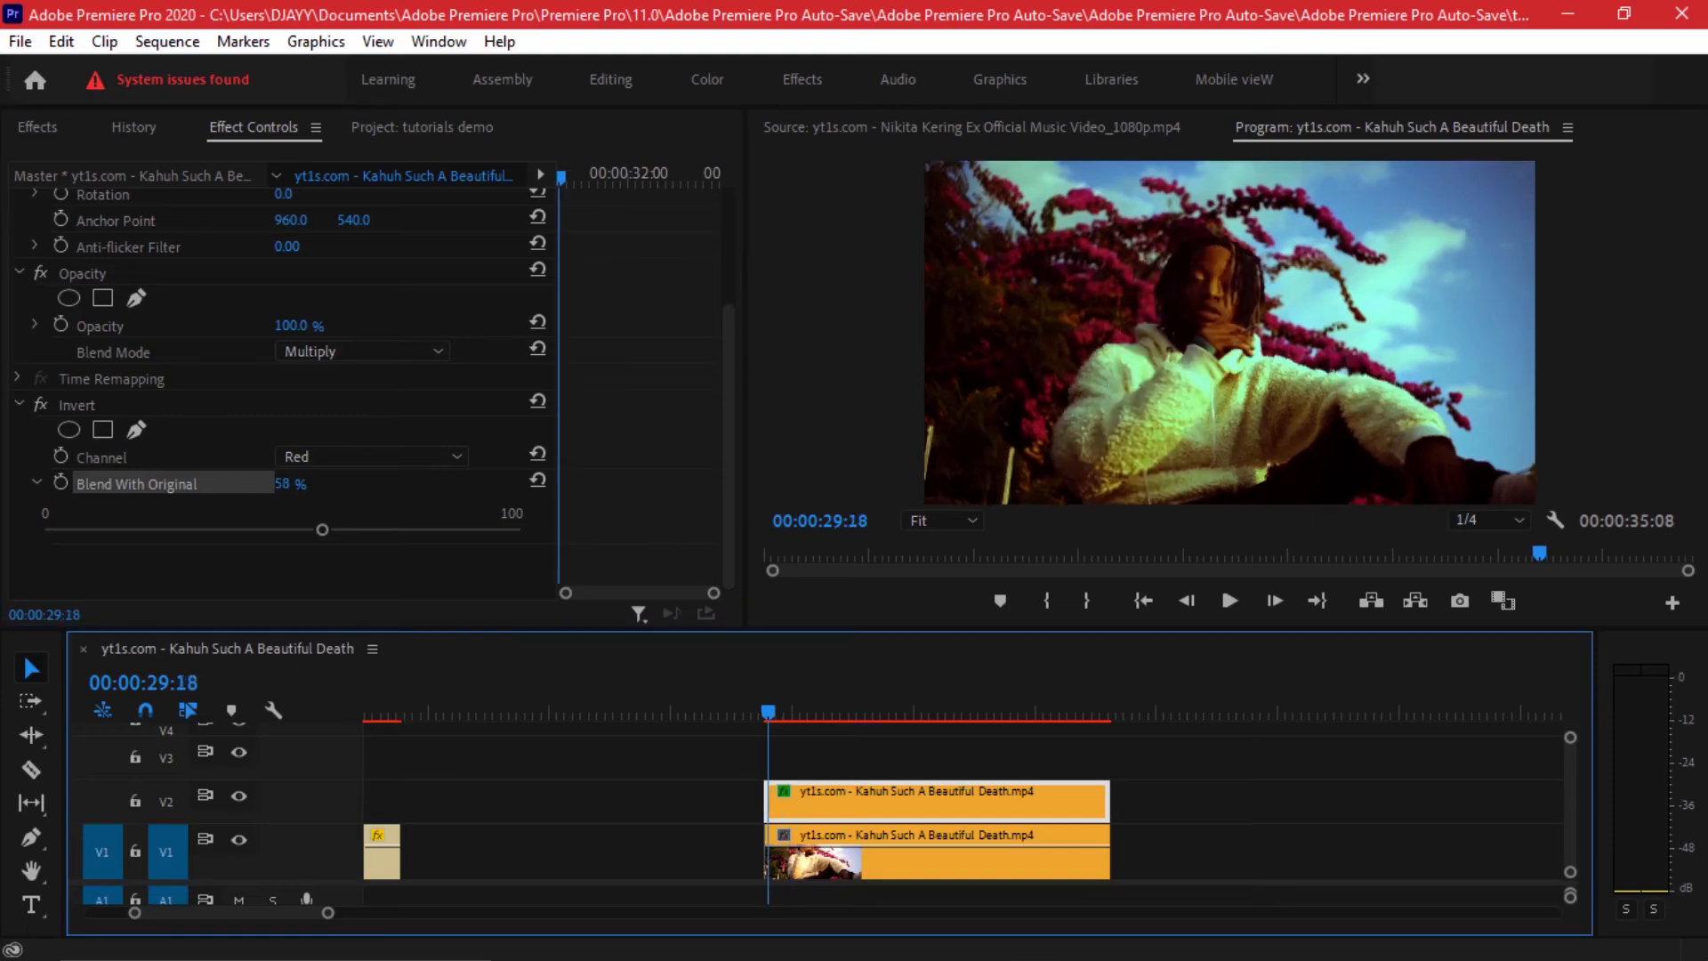
left_click(239, 795)
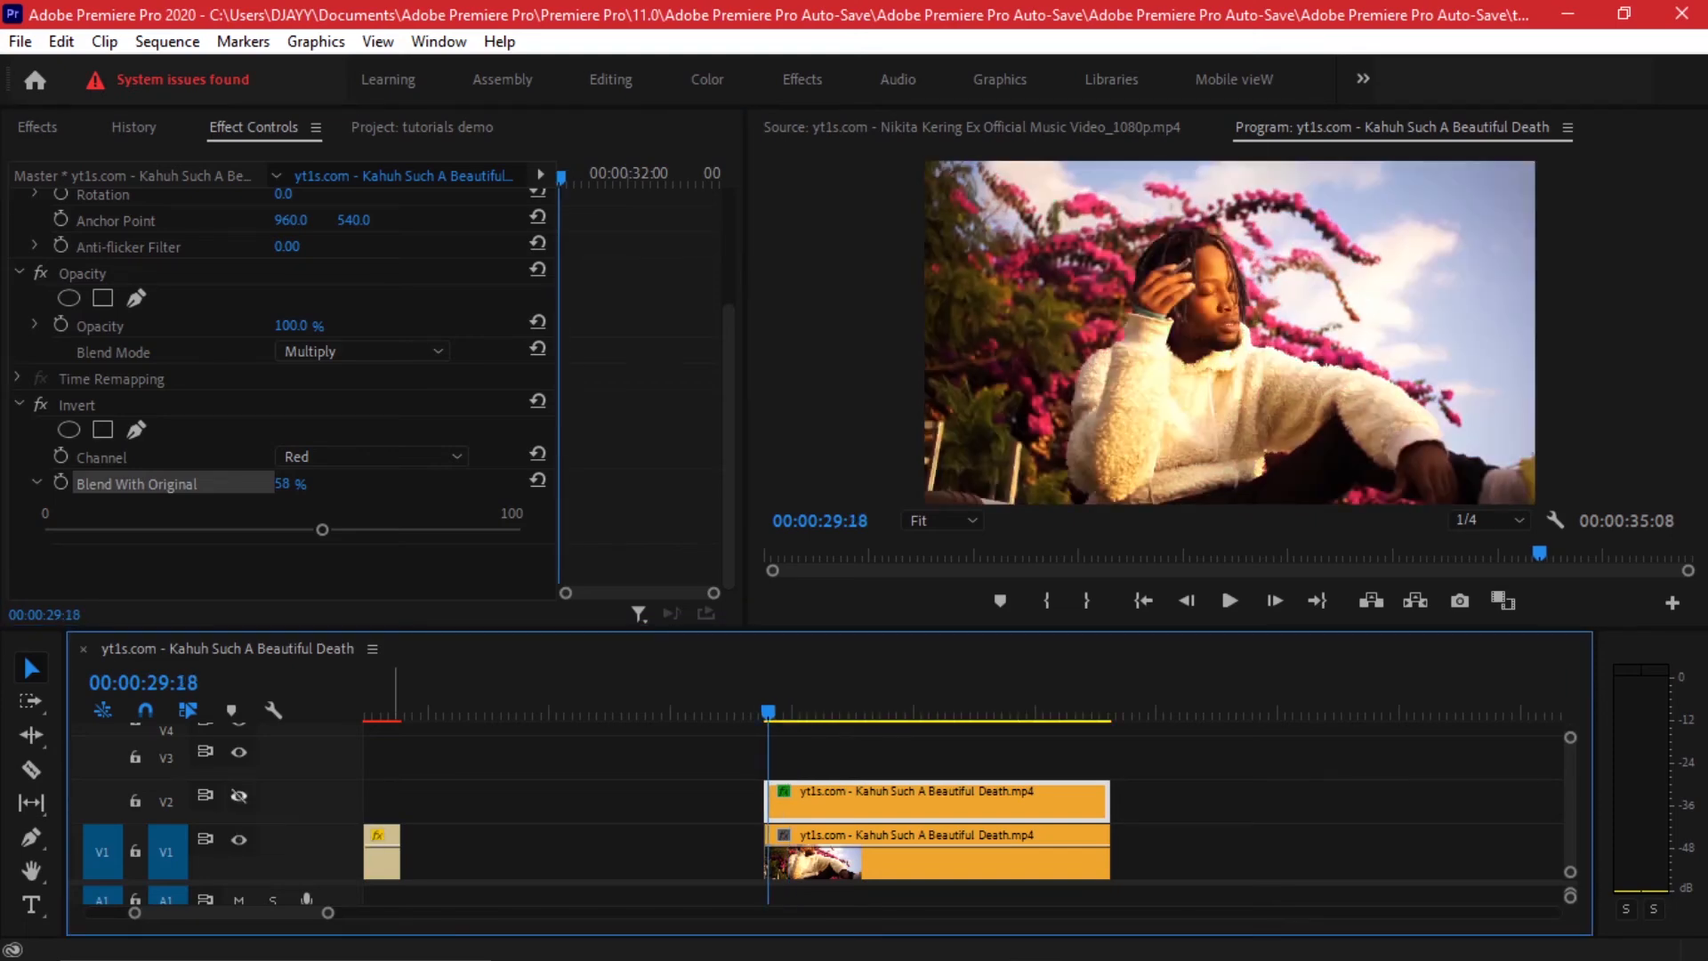
left_click(239, 795)
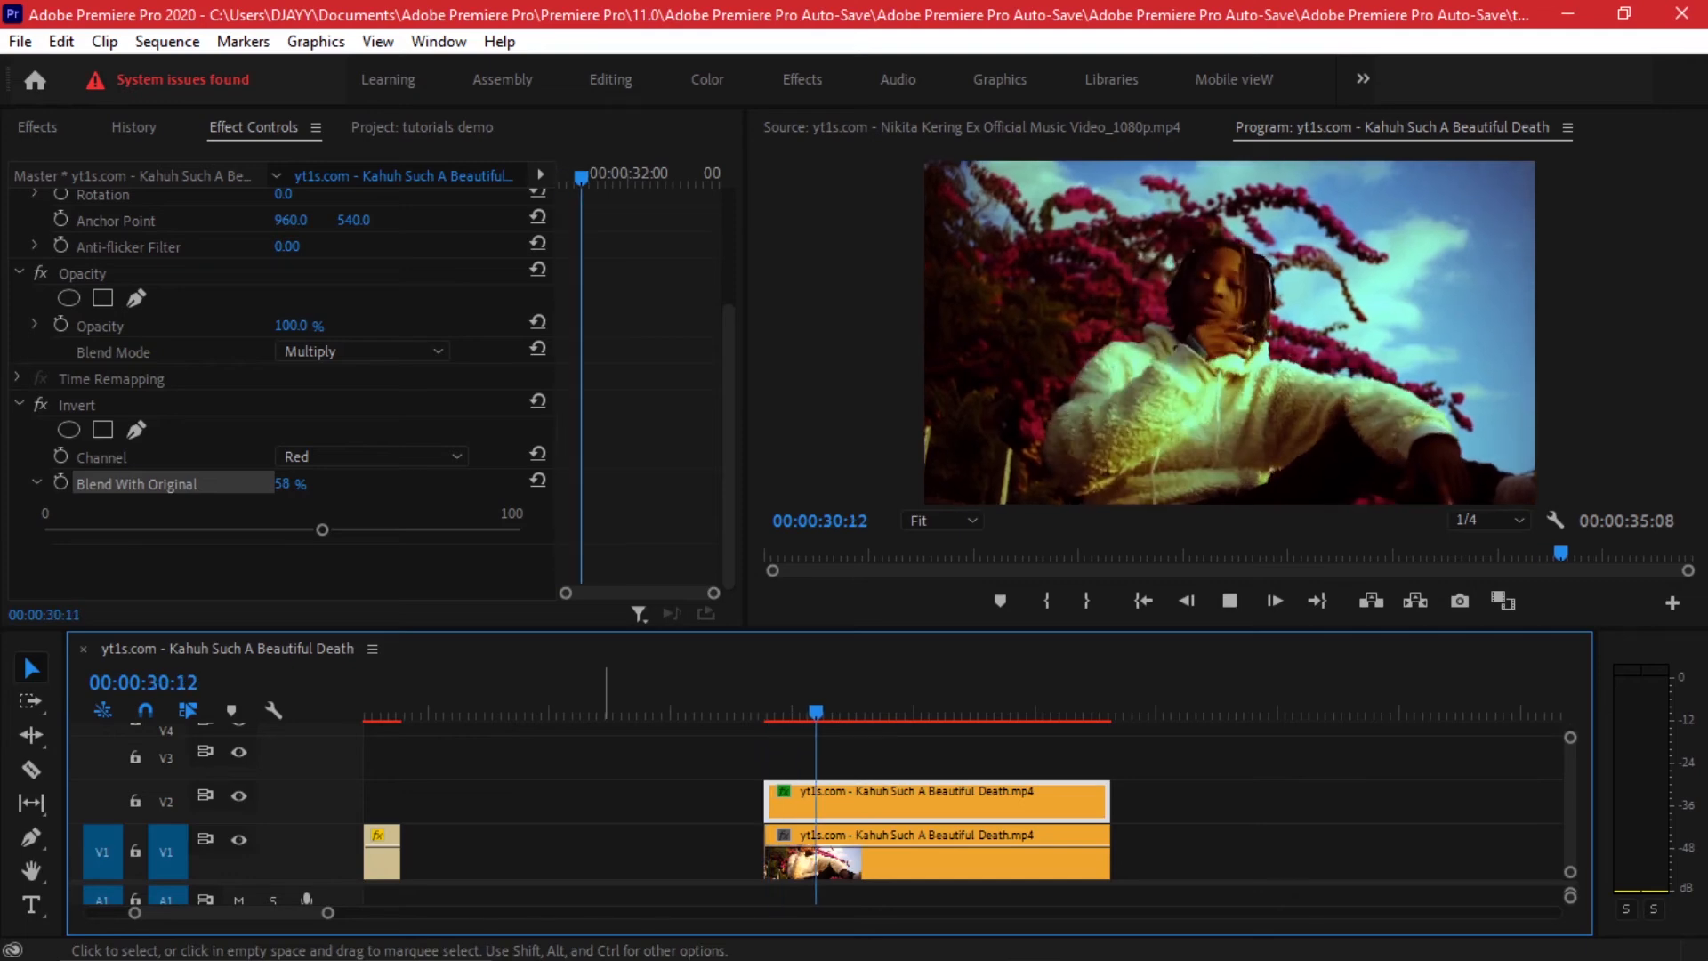
left_click(1227, 598)
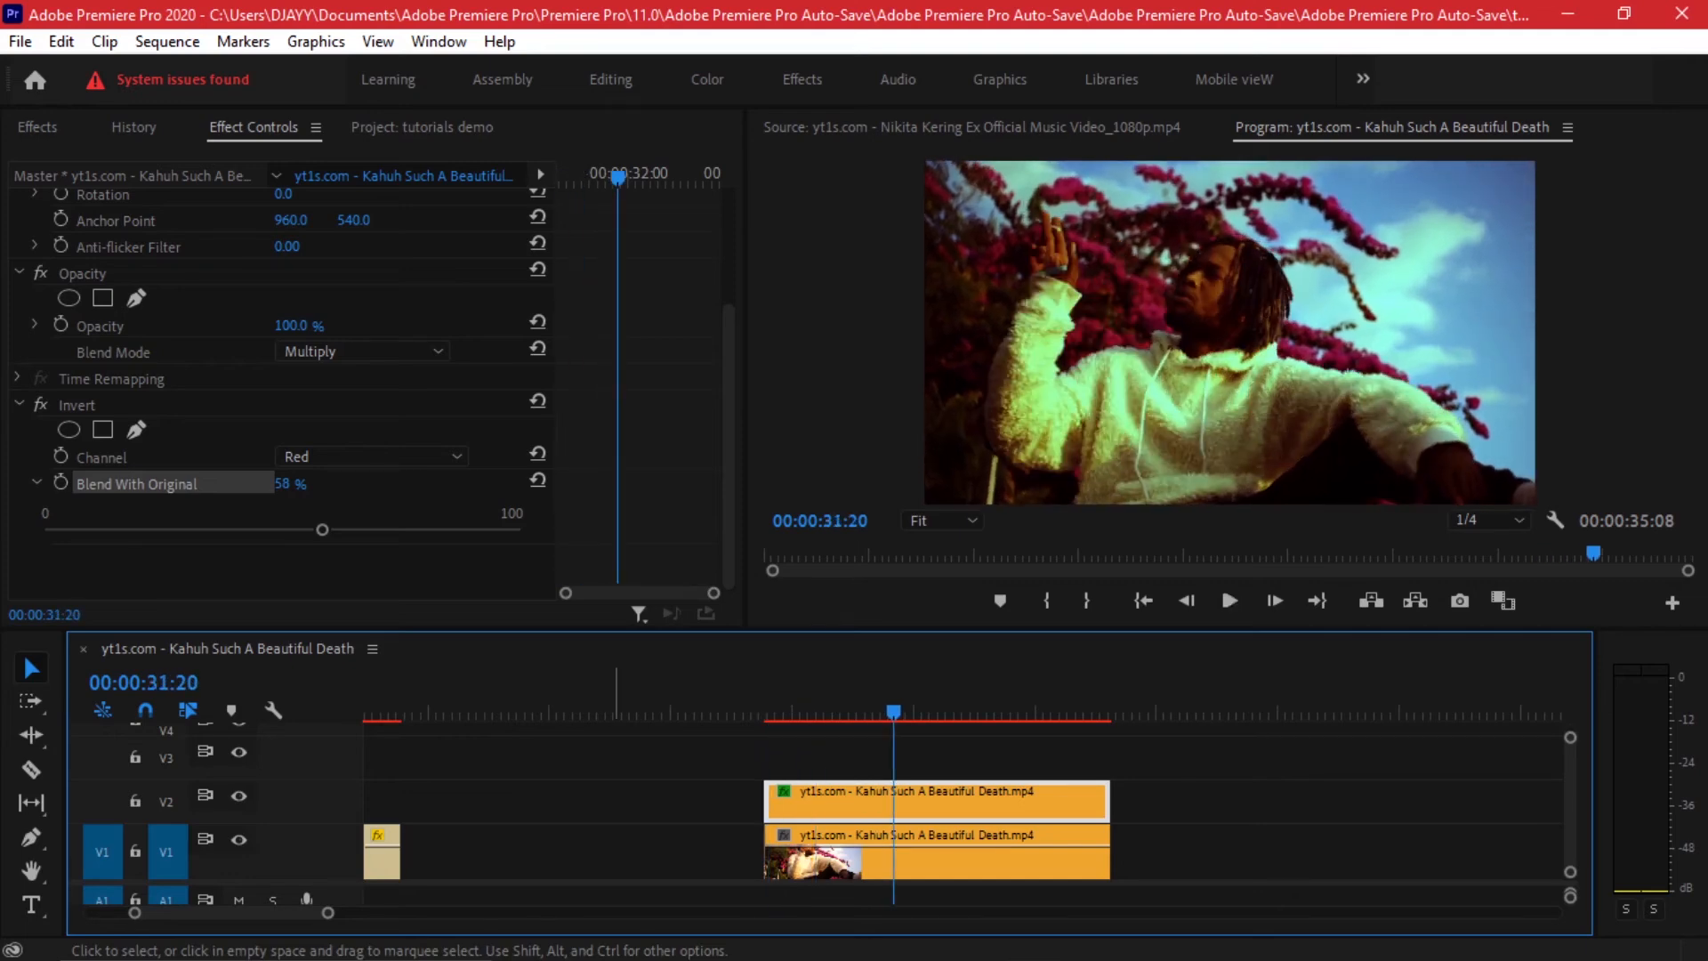
Step: Set the opacity of the Kahuh copy on V2 to 70%
mouse_move(730, 427)
left_mouse_down()
mouse_move(729, 459)
mouse_move(729, 438)
left_mouse_up()
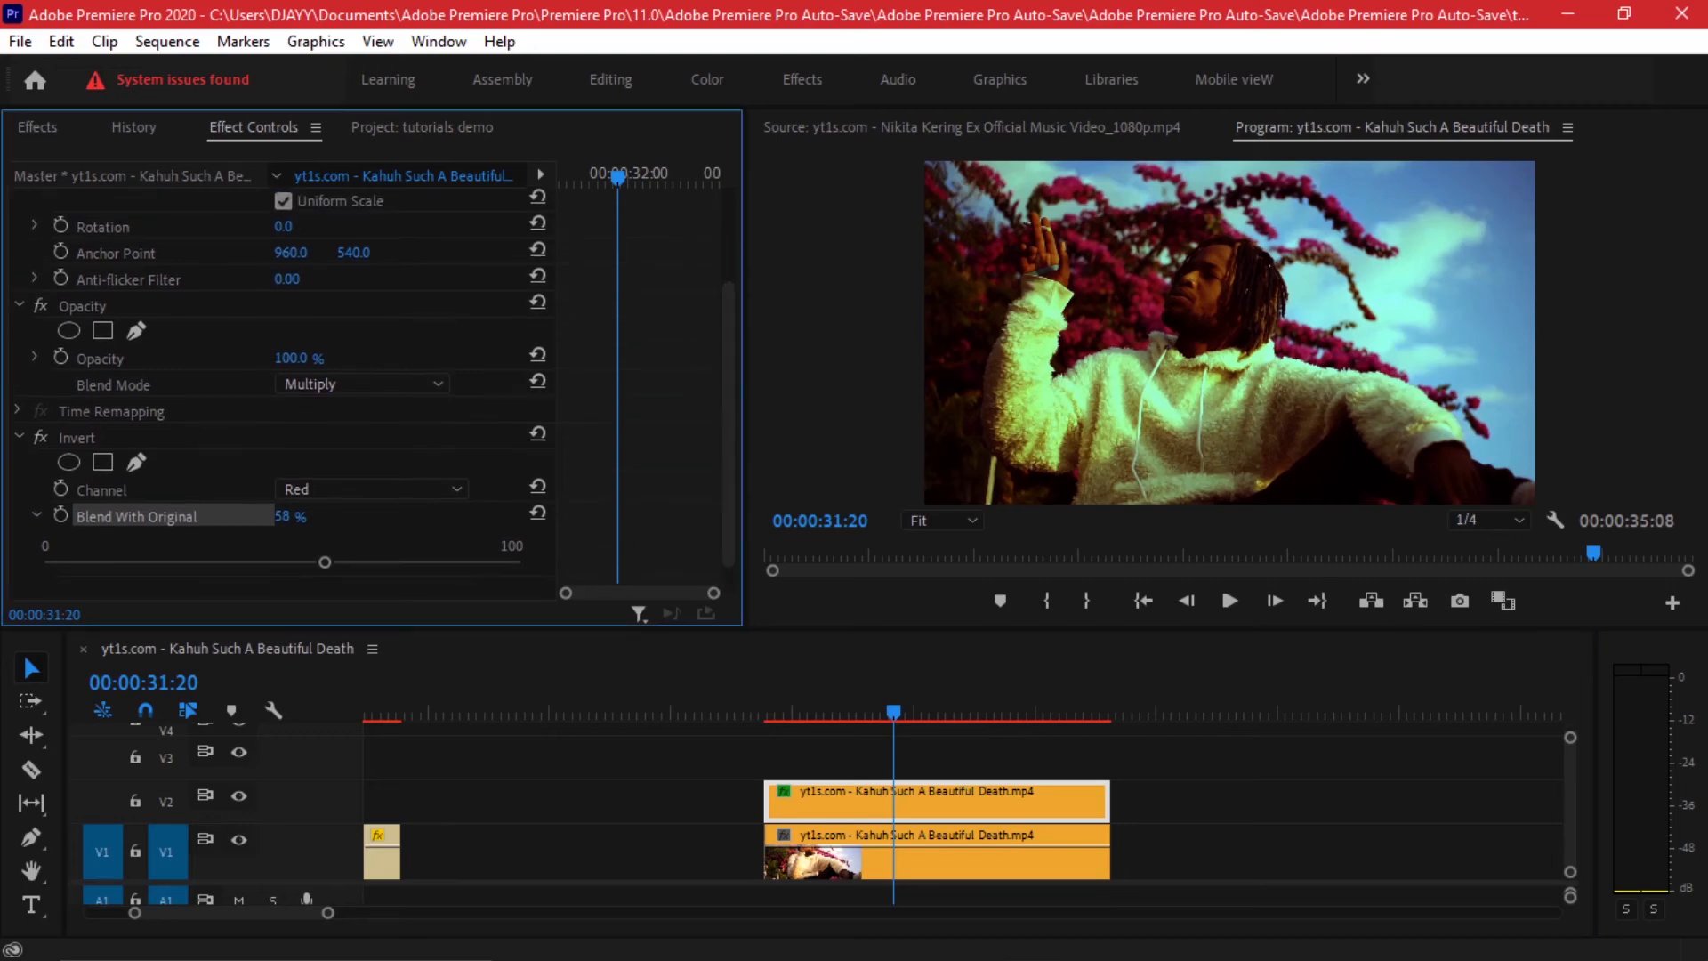
left_click(136, 359)
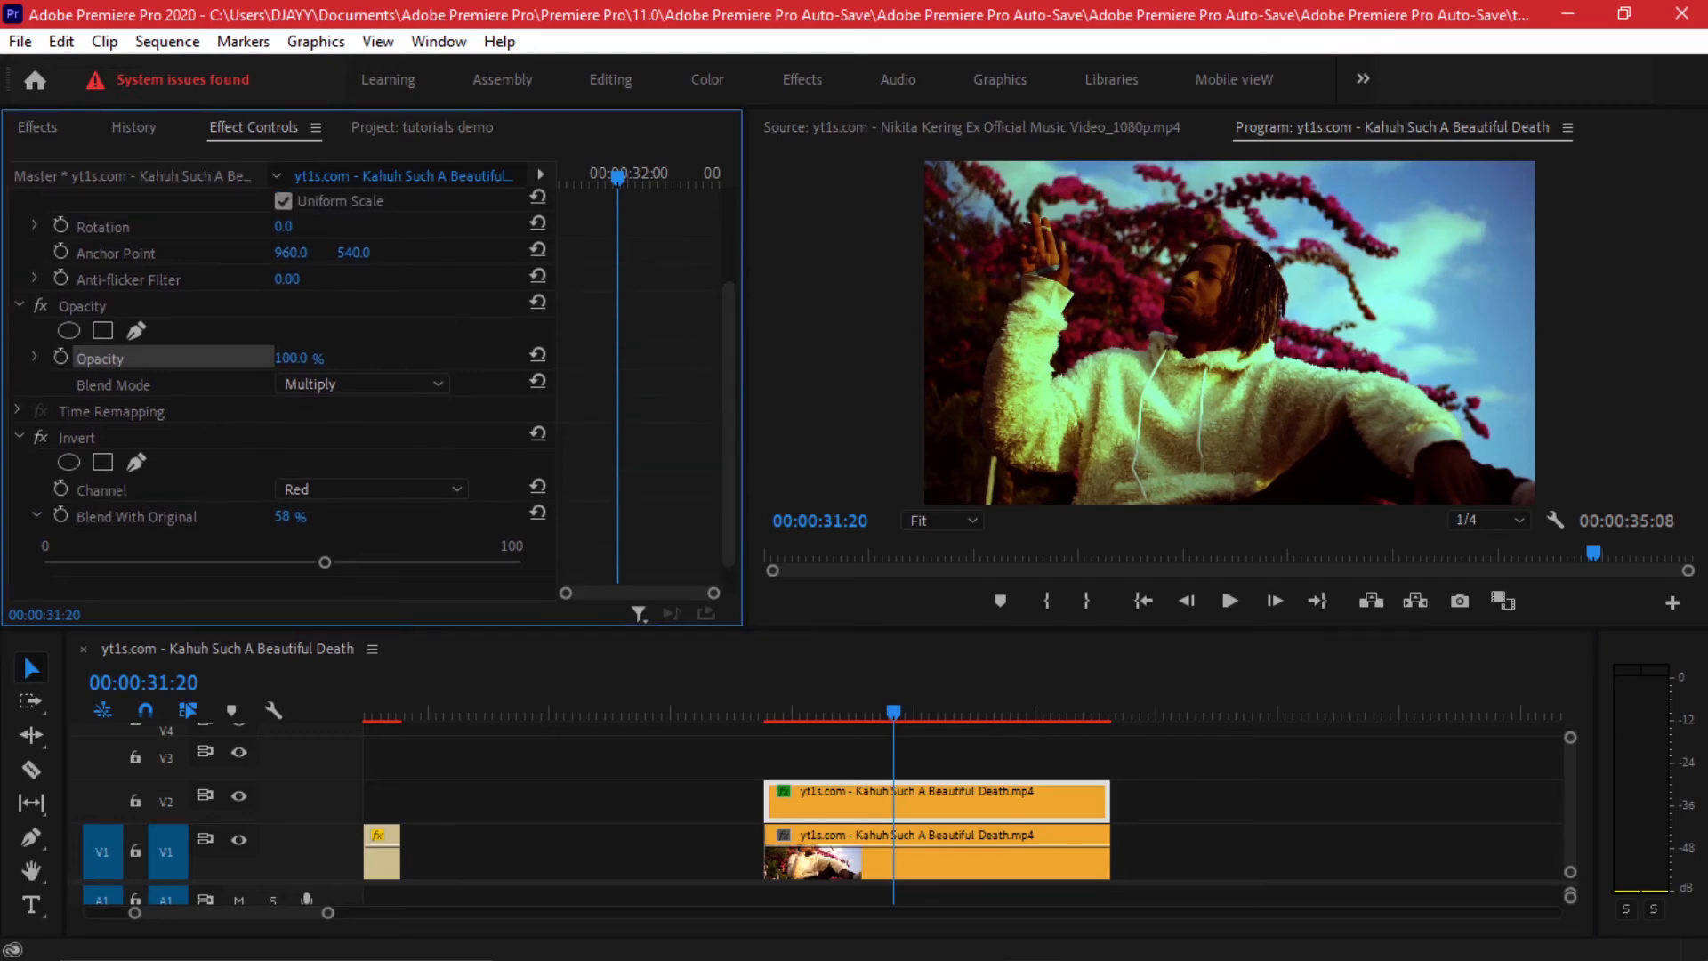
left_click_drag(291, 359, 272, 359)
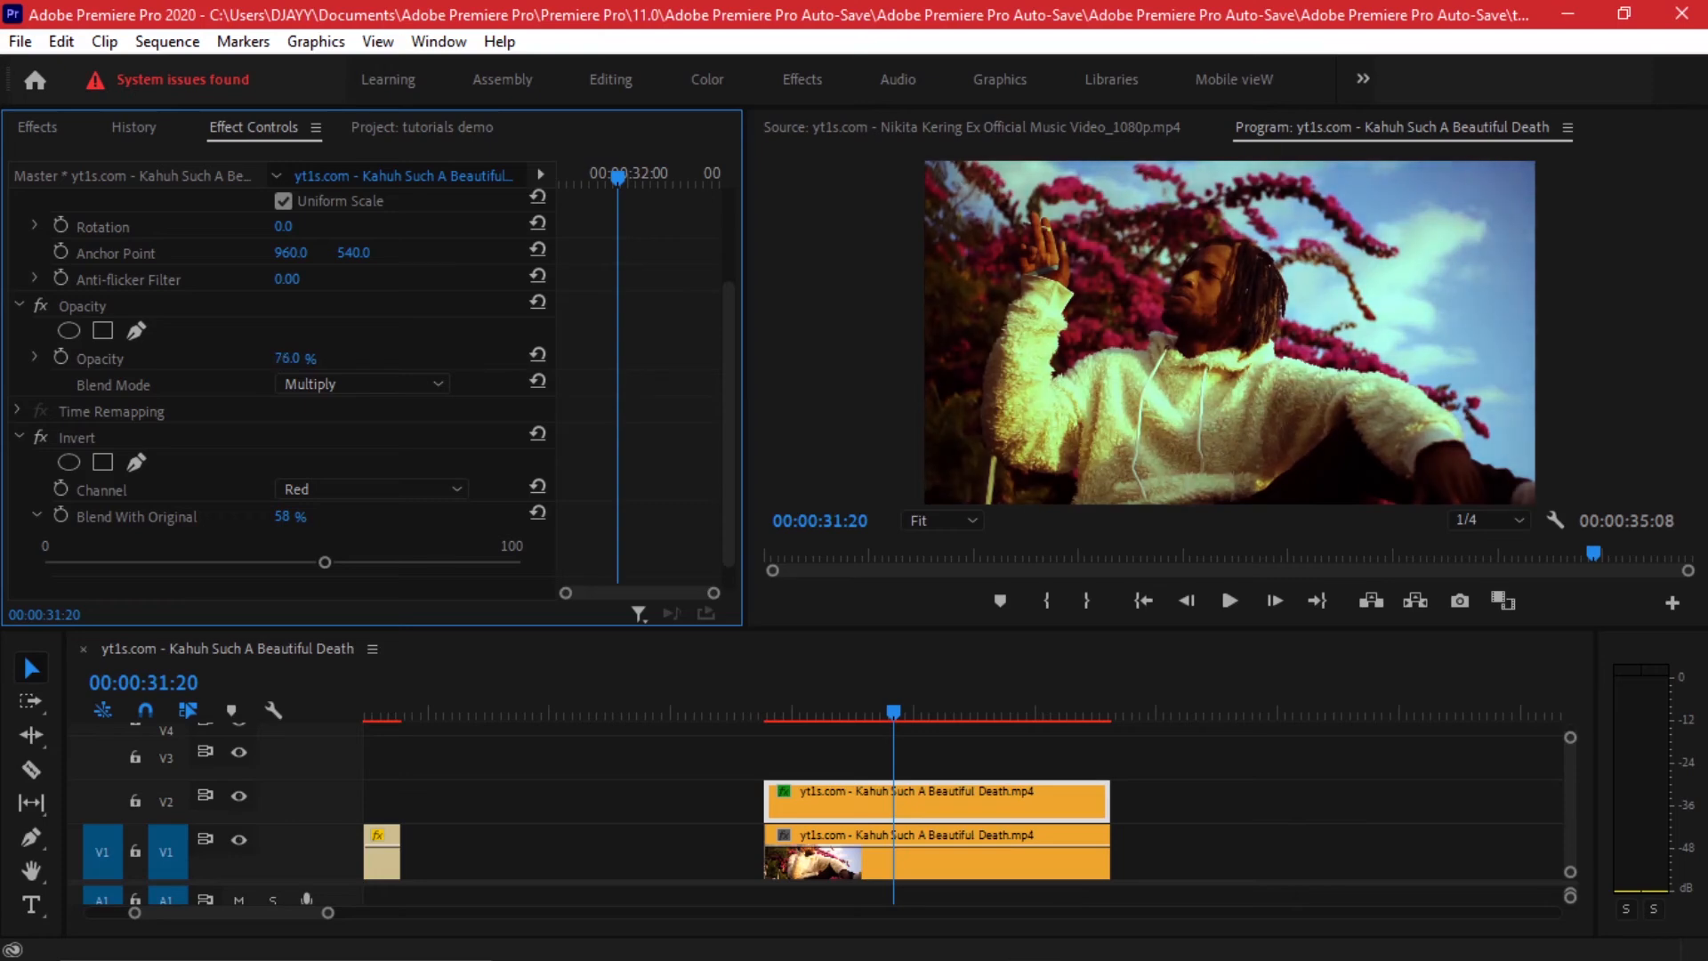
left_click(289, 358)
type("70")
key("Return")
Step: Hide track V2 and play back the original Kahuh clip from 00:00:30:00 for comparison
left_click(792, 713)
left_click(238, 795)
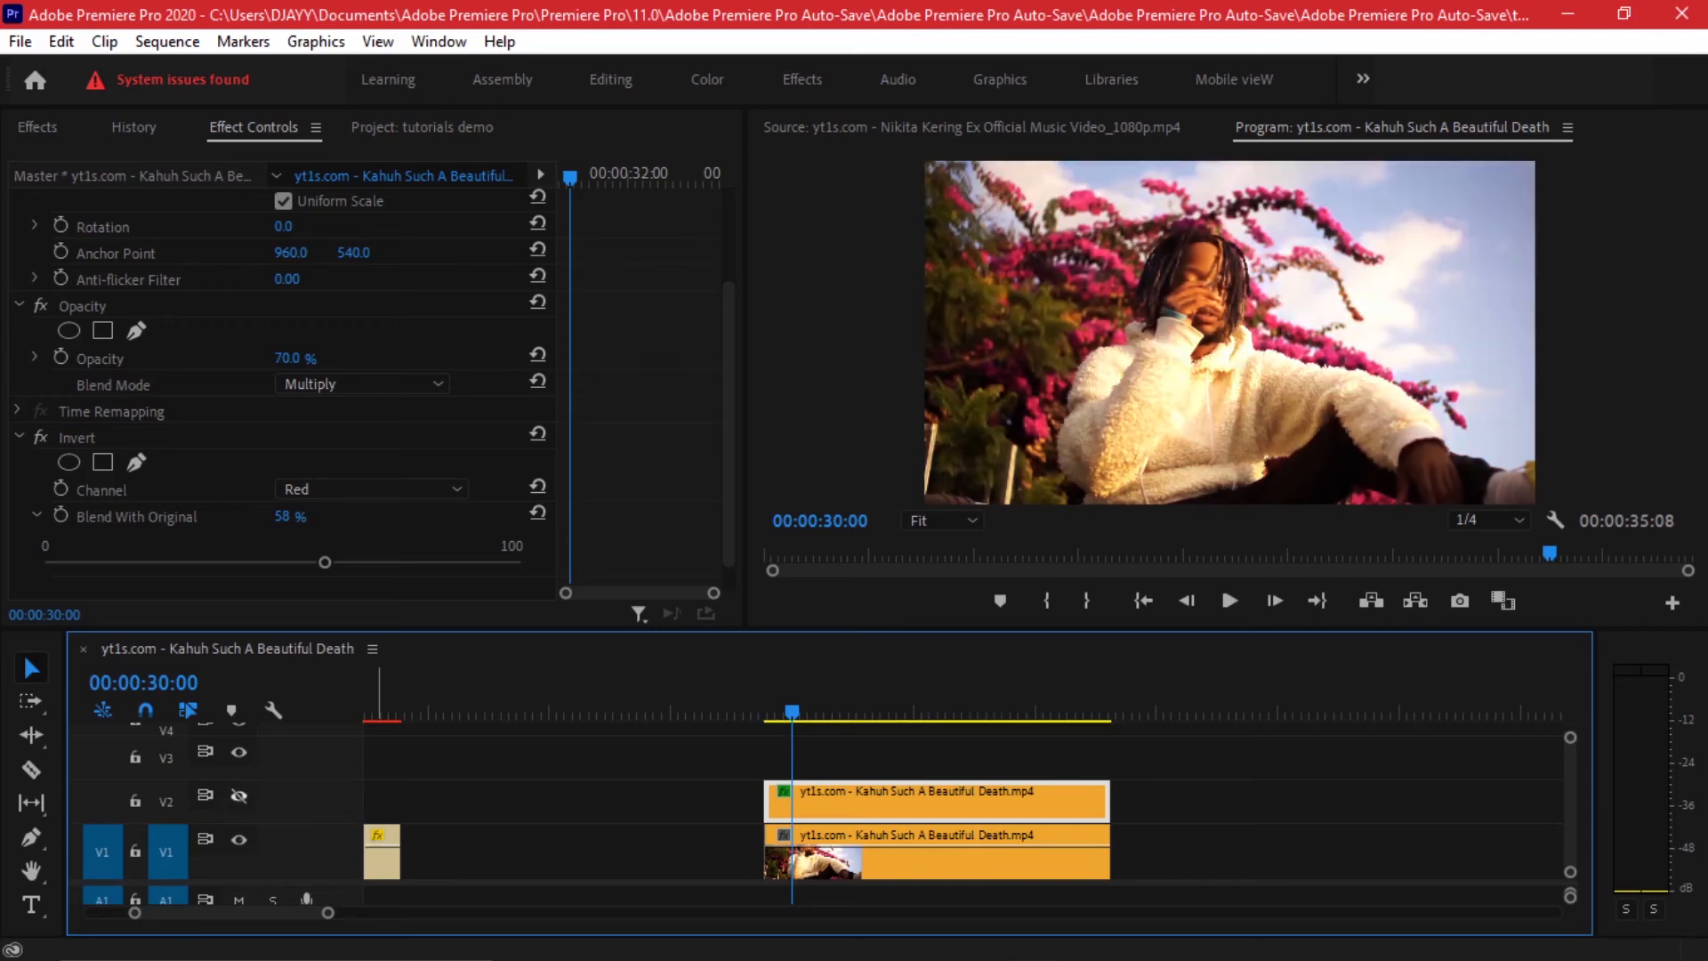
key("space")
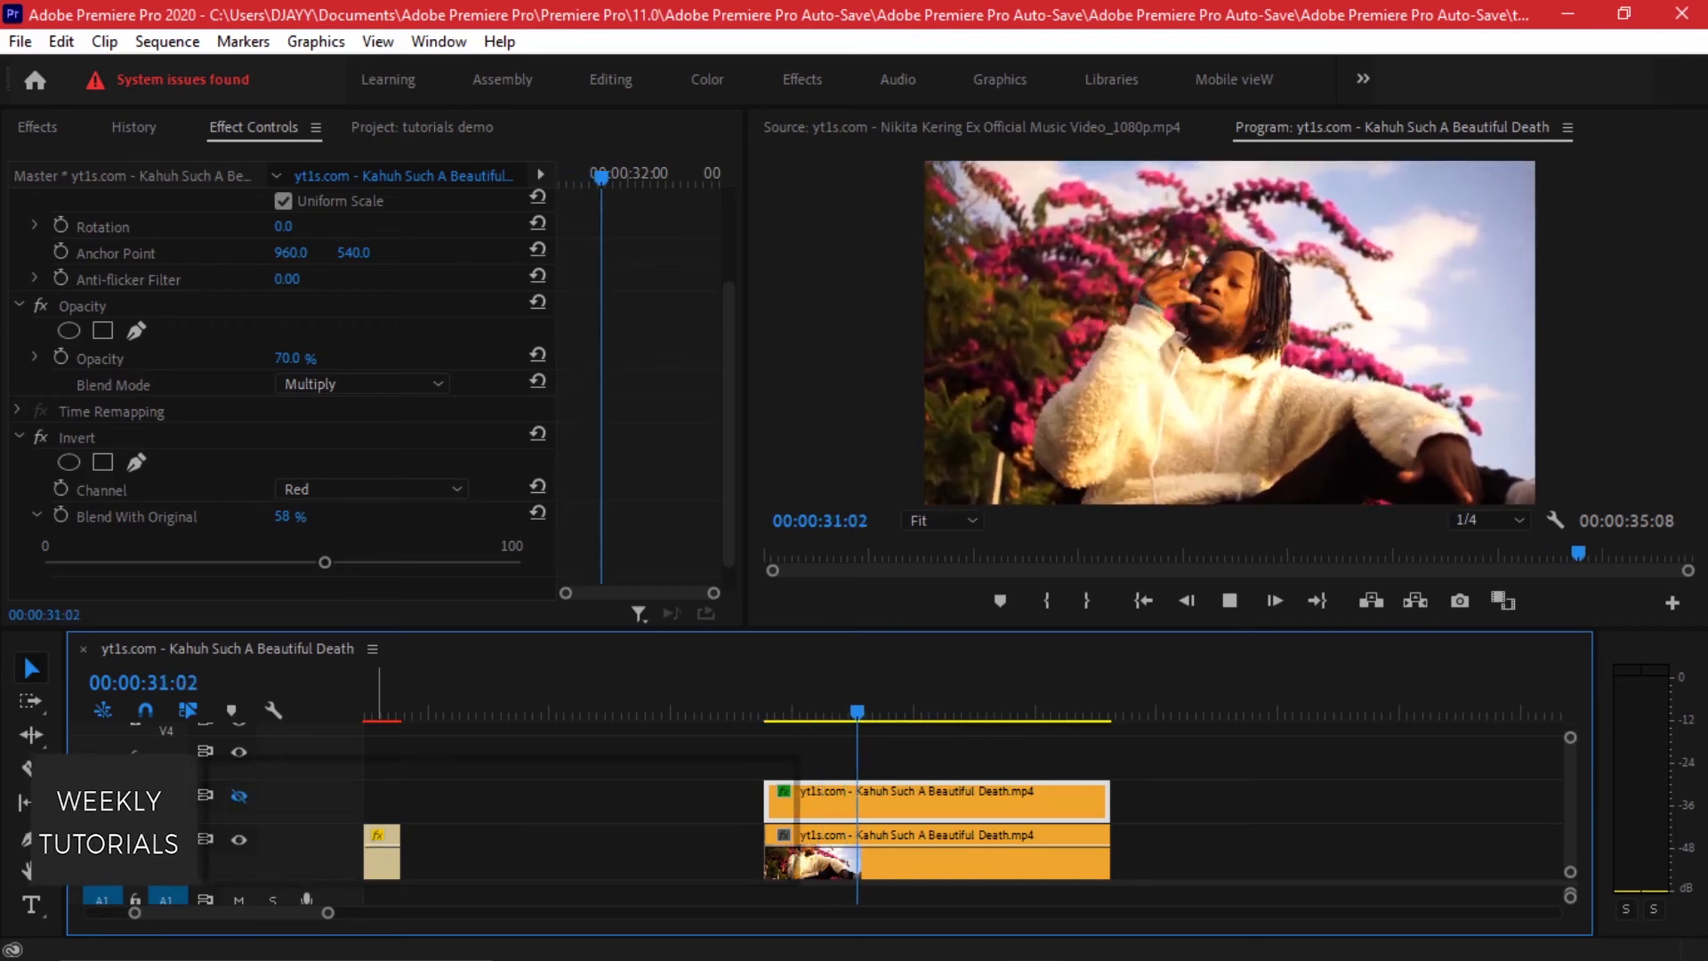
key("space")
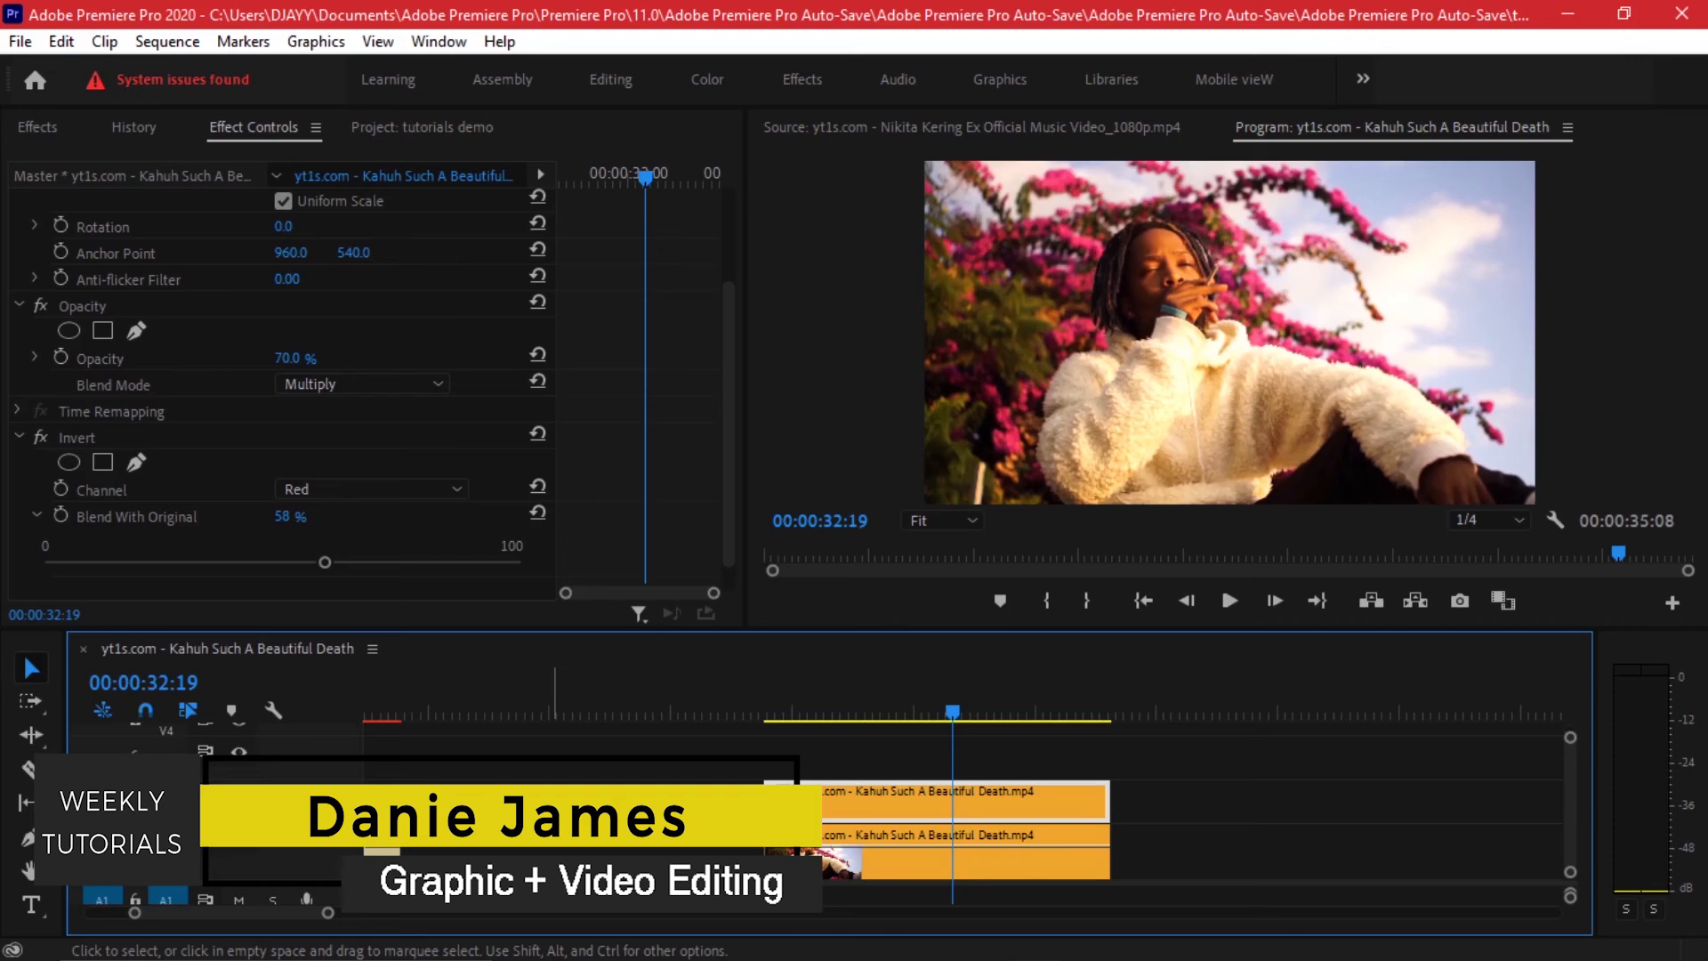
Step: Show track V2 again and review the Kahuh copy's Opacity, Blend Mode and Invert Channel settings
left_click(788, 708)
left_click(238, 795)
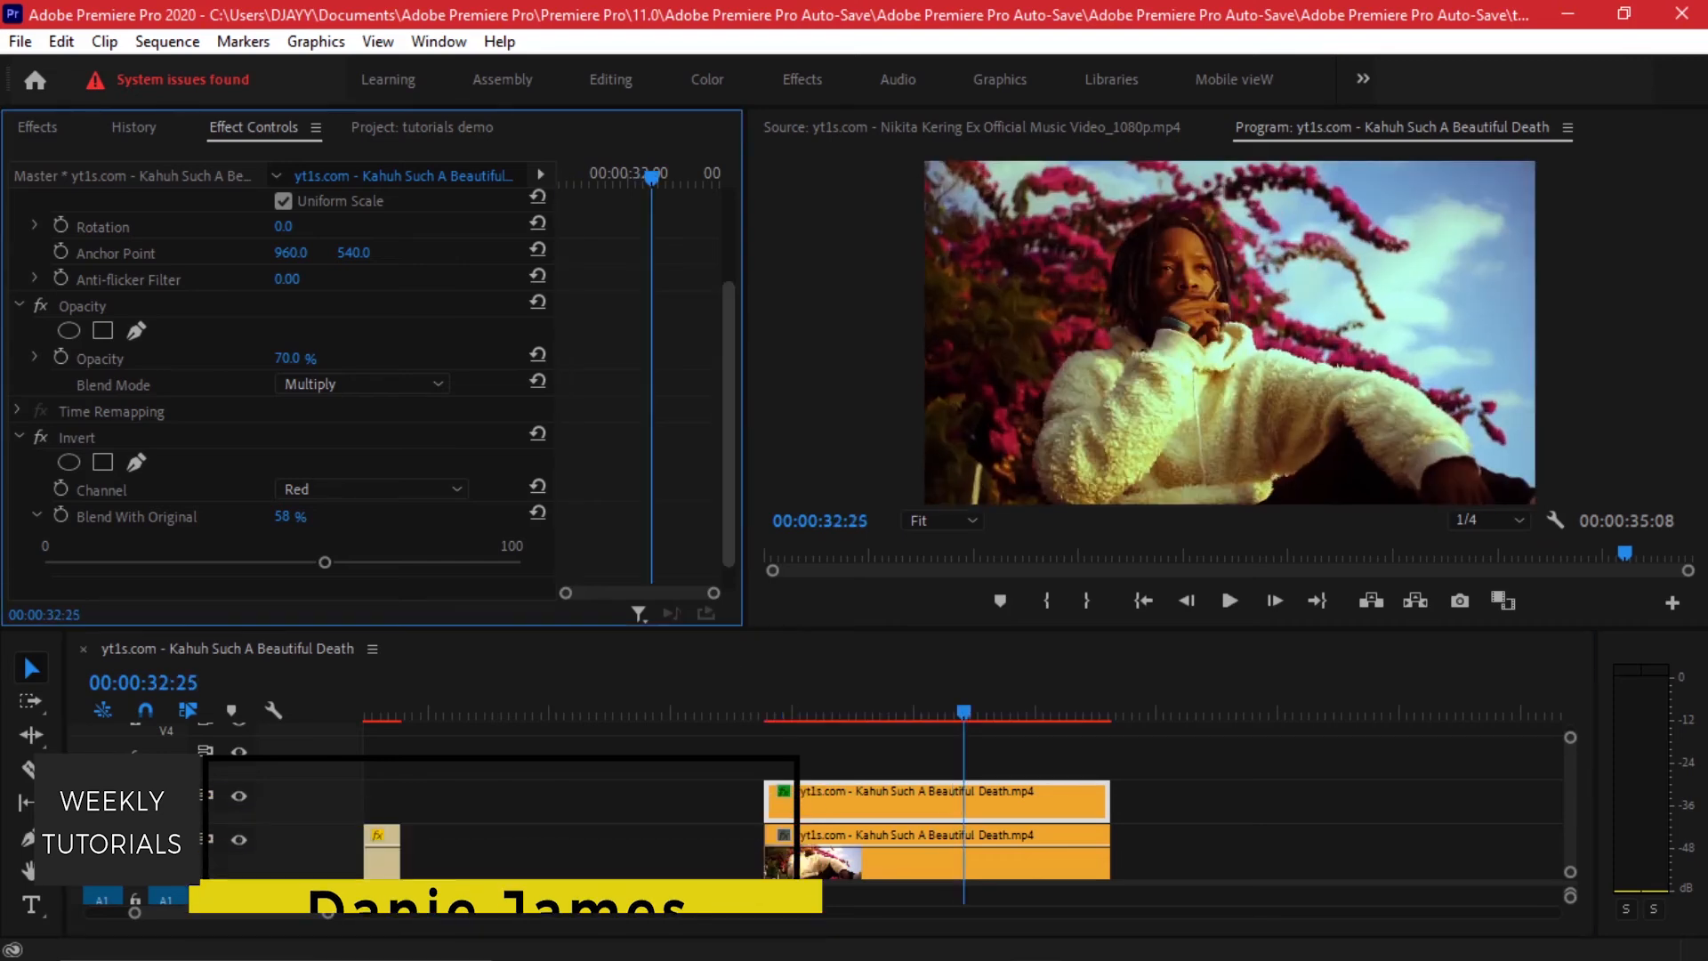
scroll(276, 374, "down", 1)
left_click(83, 273)
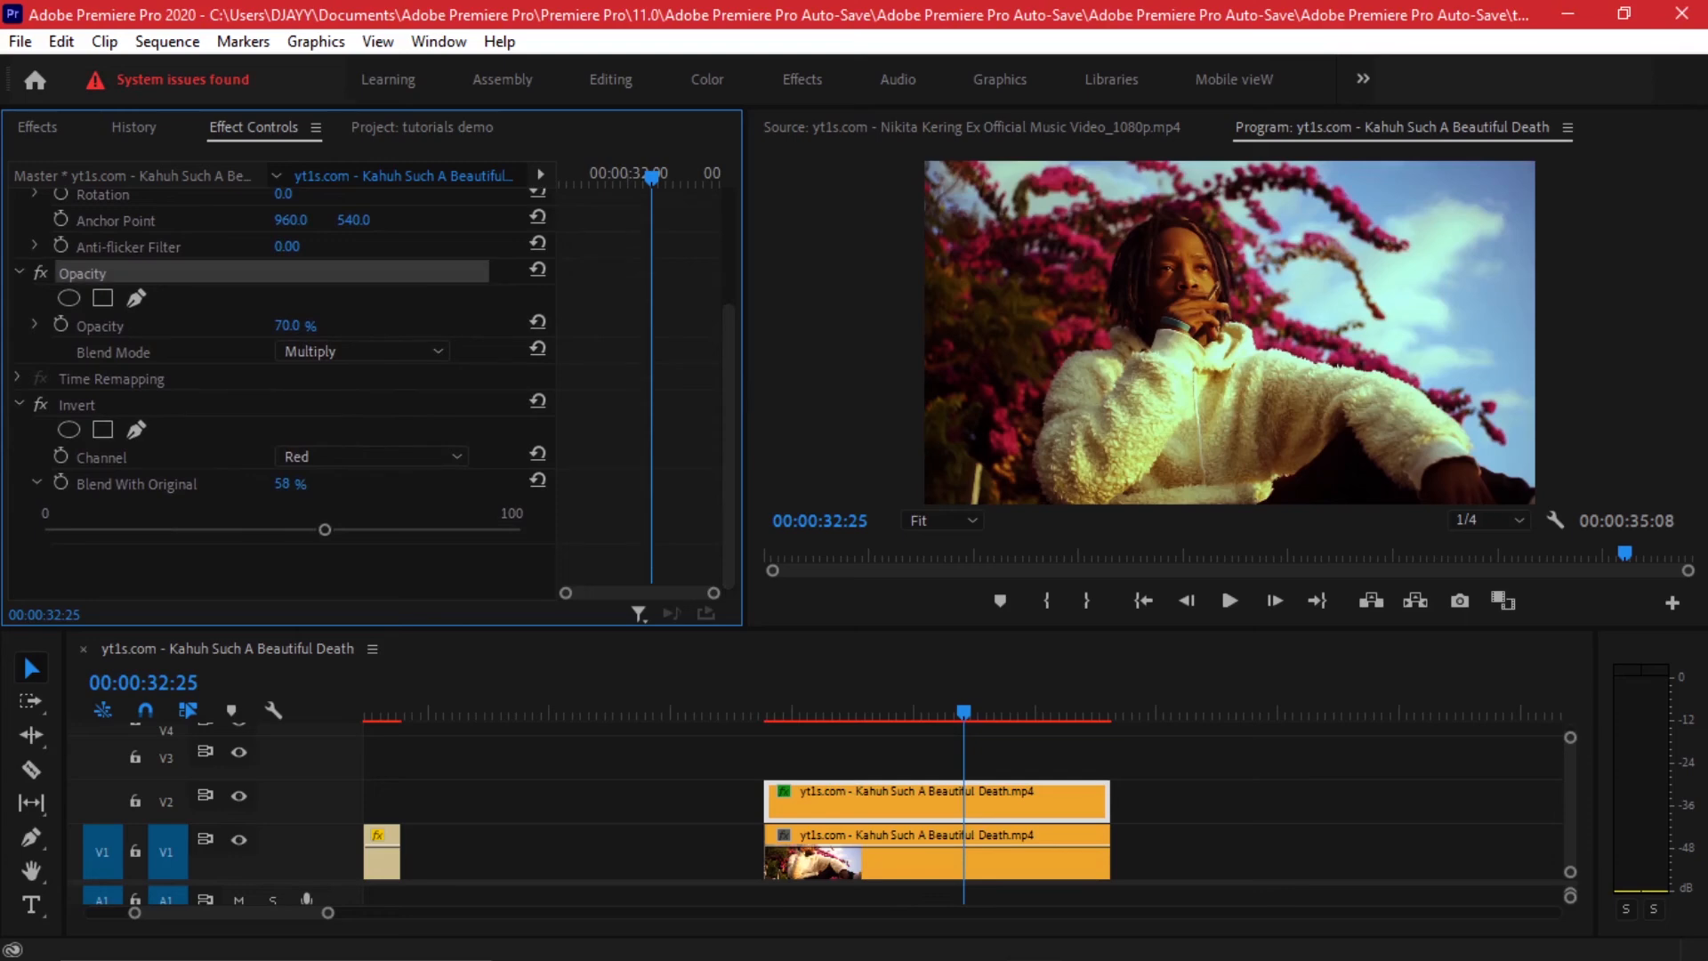
left_click(113, 353)
left_click(101, 457)
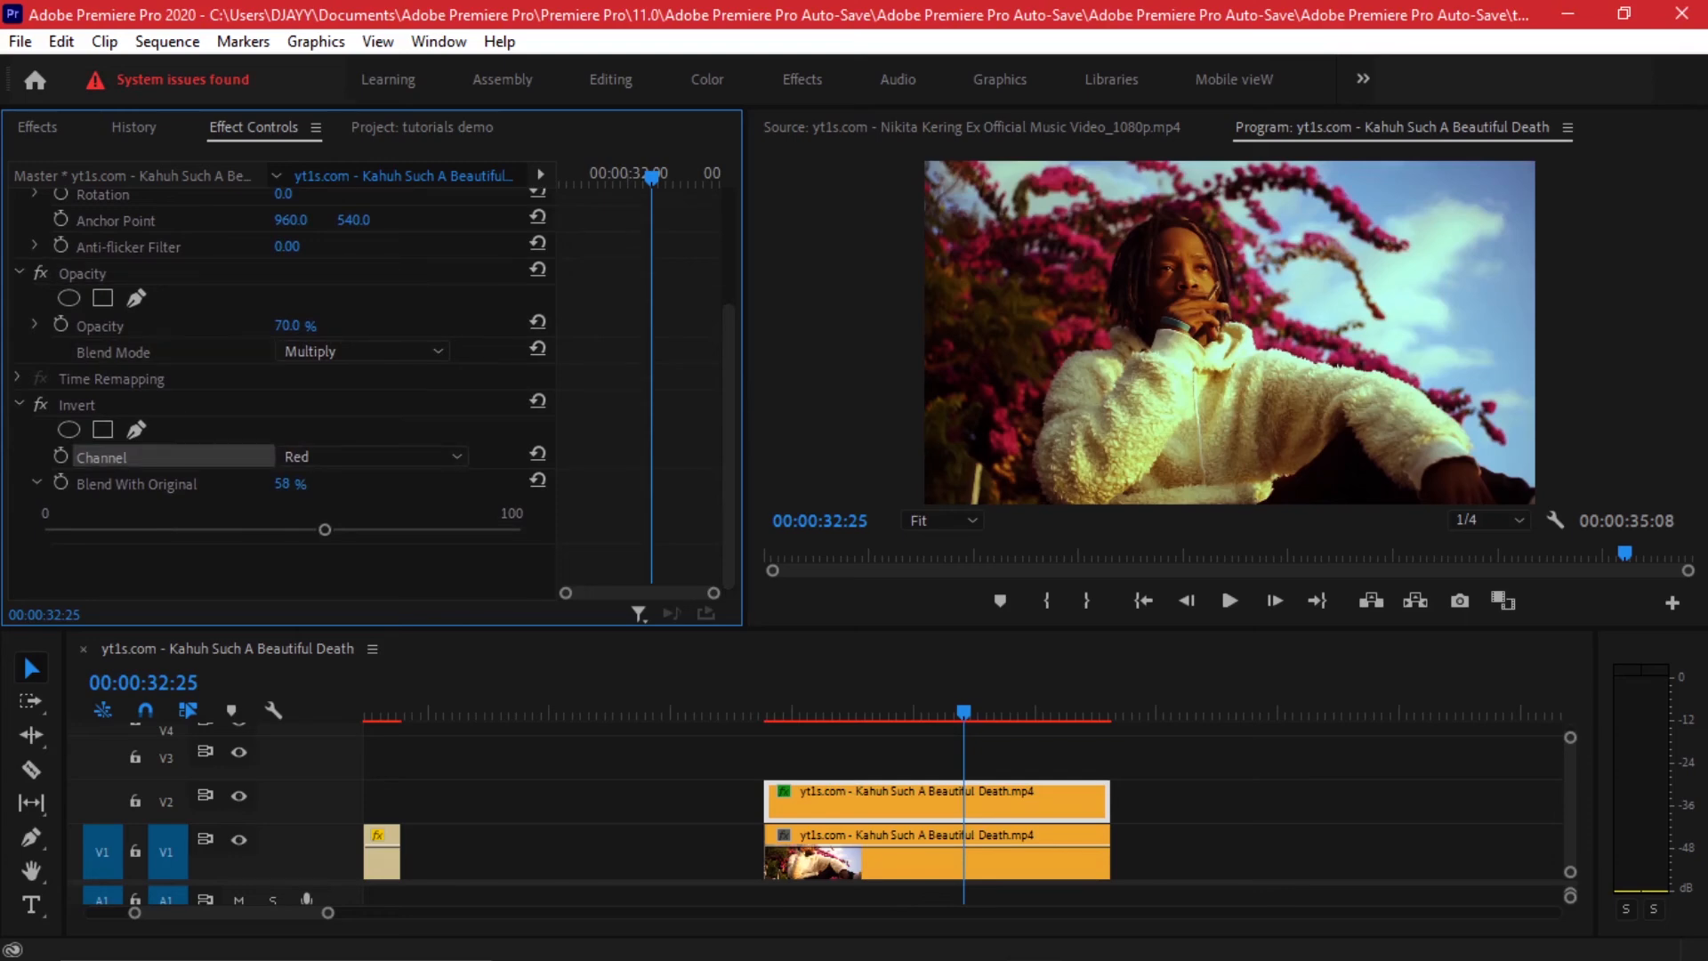
Step: Set the Invert effect's Channel to Green and Blend With Original to 76%, and play back the look from 00:00:29:15
left_click(369, 457)
left_click(311, 535)
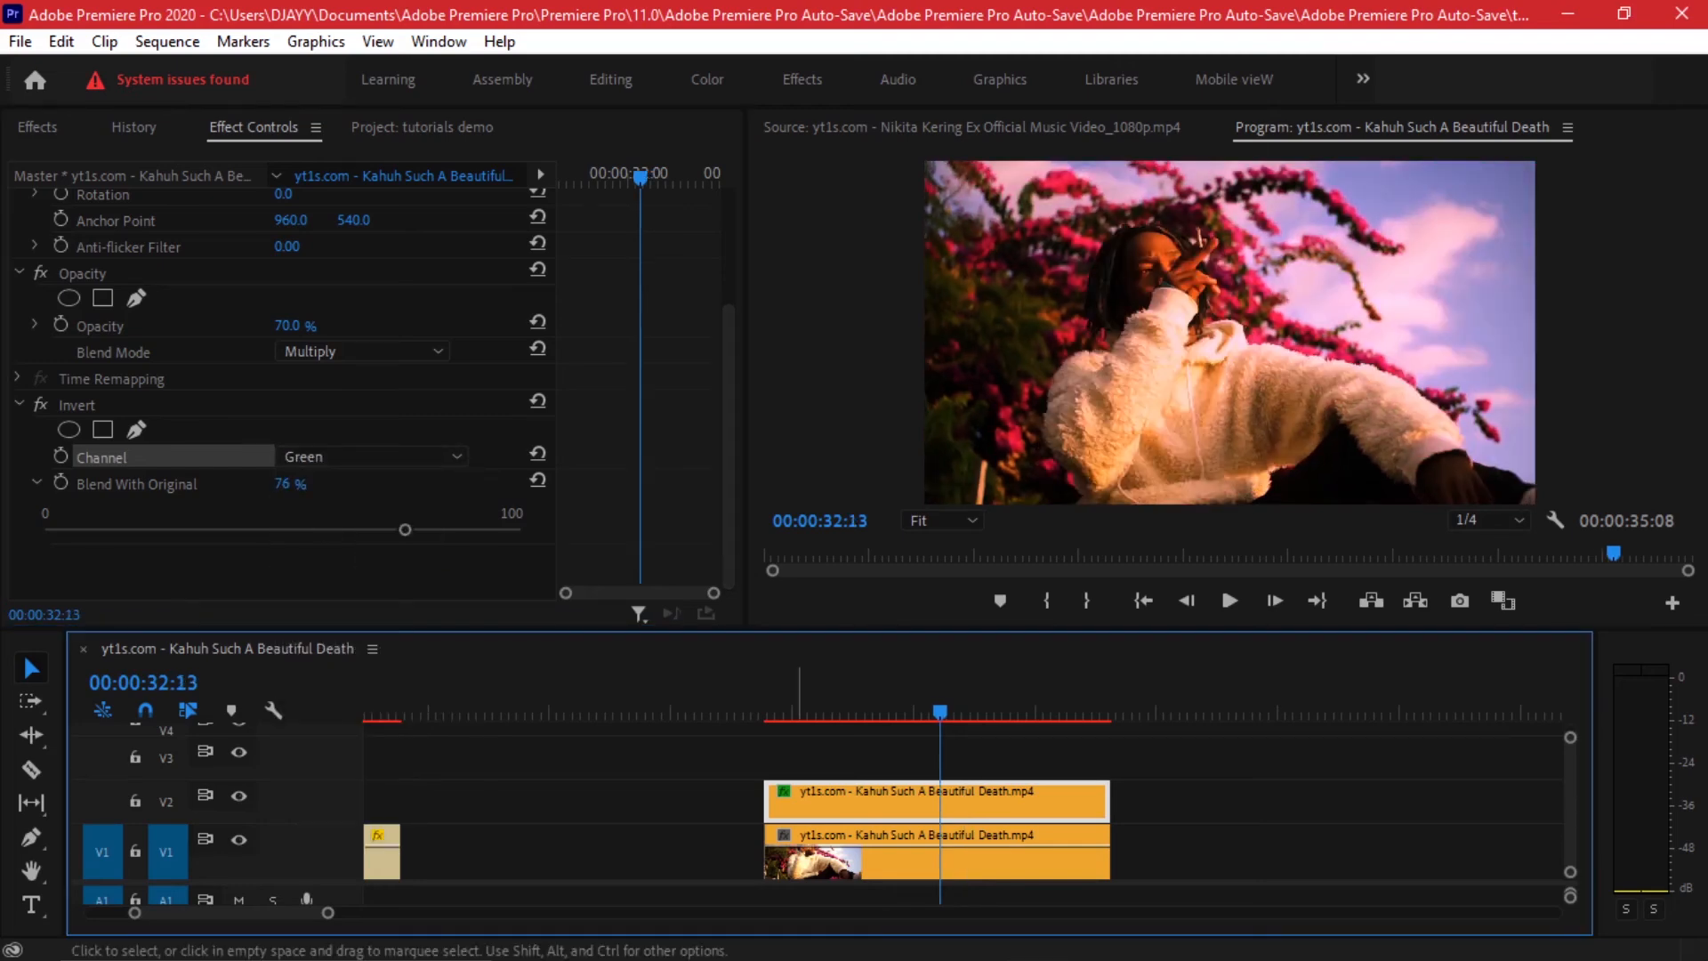
left_click(762, 713)
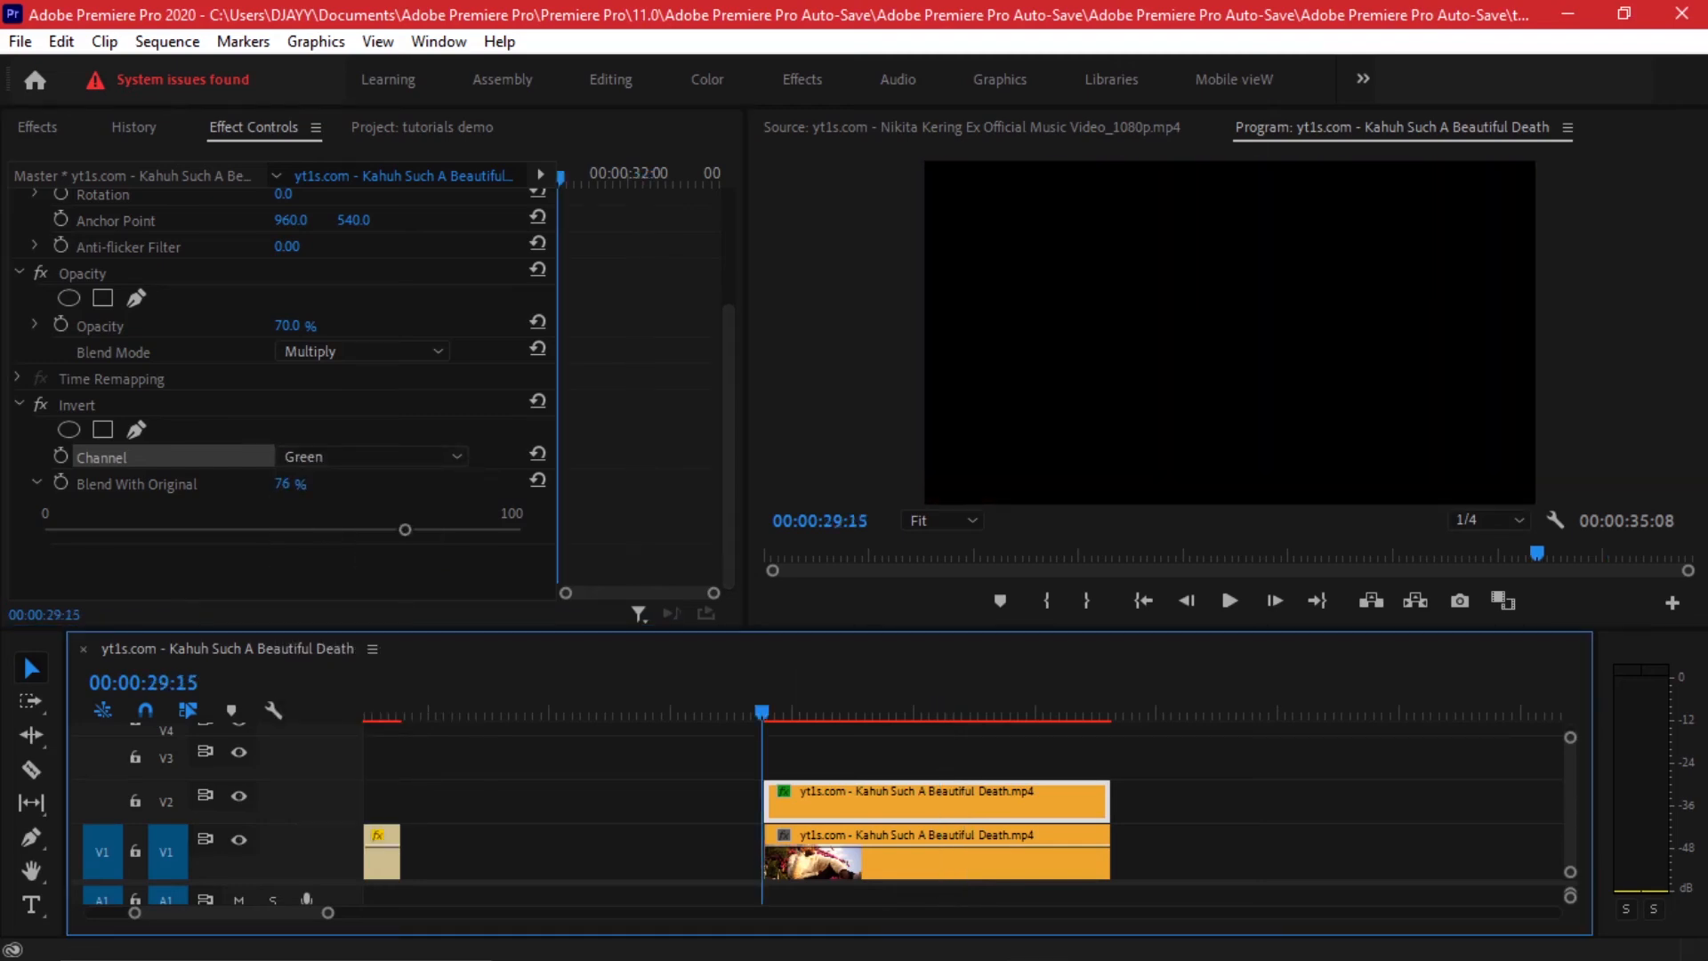
key("space")
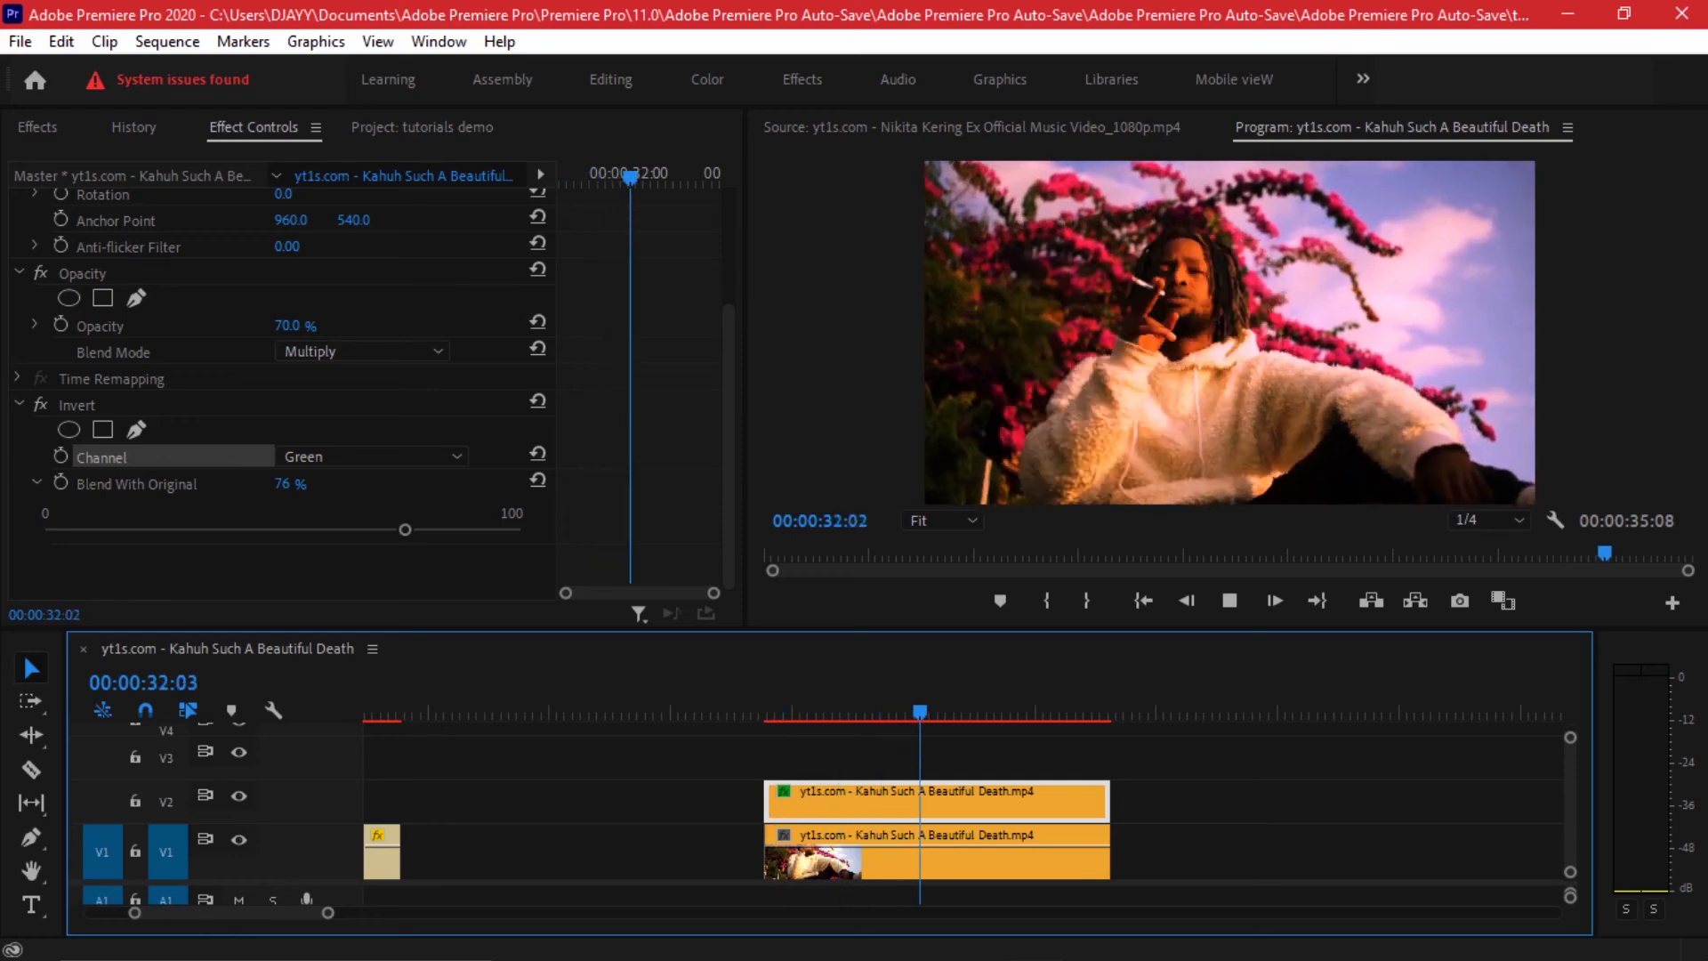
key("space")
Step: Set the Invert effect's Blend With Original to 61% and its Channel to Hue on the V2 Kahuh copy
mouse_move(728, 445)
left_mouse_down()
mouse_move(728, 429)
mouse_move(728, 445)
left_mouse_up()
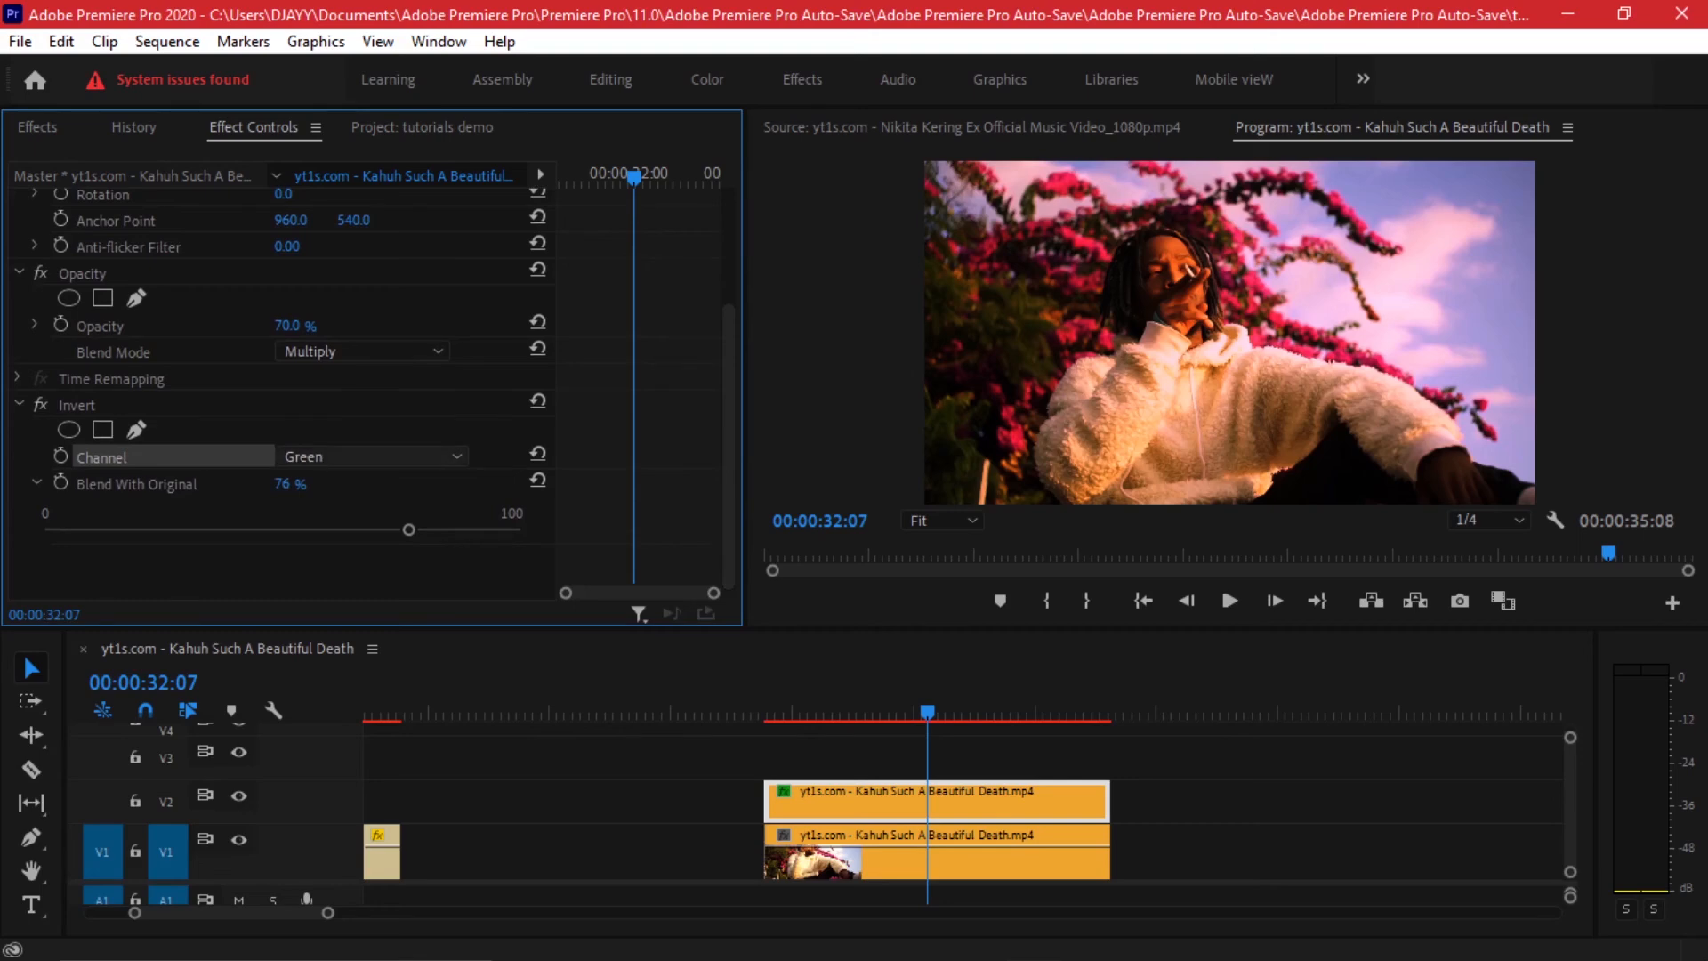
mouse_move(330, 530)
left_mouse_down()
mouse_move(202, 530)
mouse_move(479, 529)
mouse_move(350, 529)
left_mouse_up()
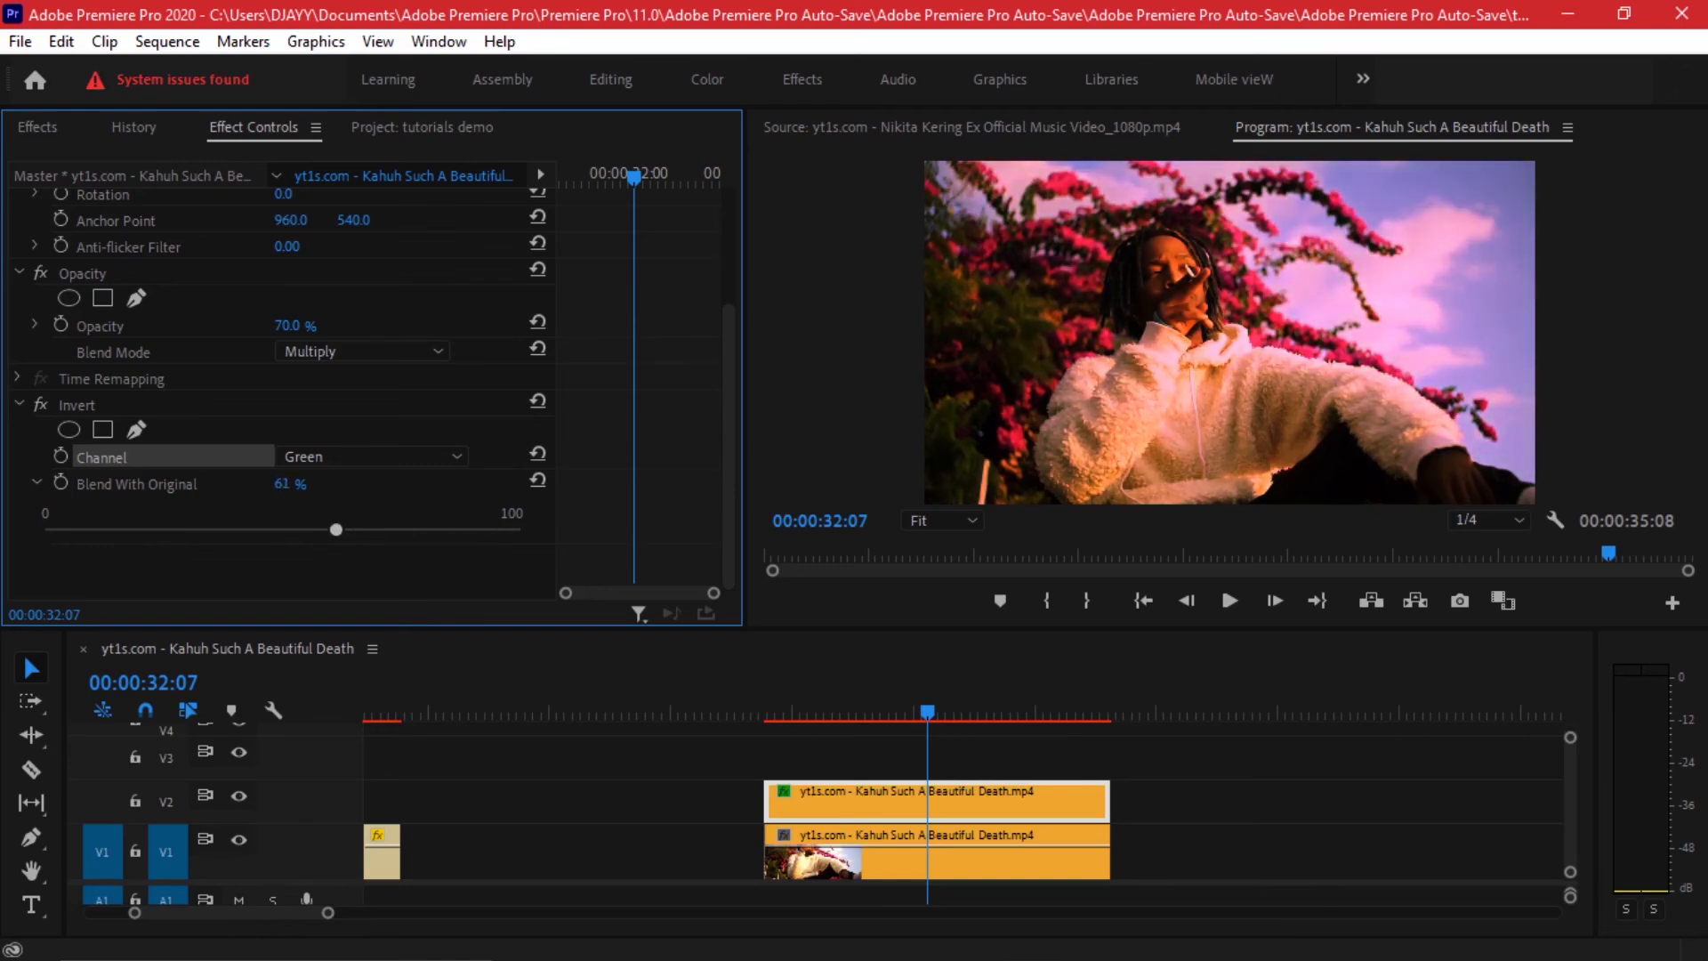
left_click(365, 456)
left_click(321, 617)
Step: Play back the Hue-inverted Kahuh clip from near its start and compare it with track V2 hidden and shown
left_click_drag(928, 711, 805, 712)
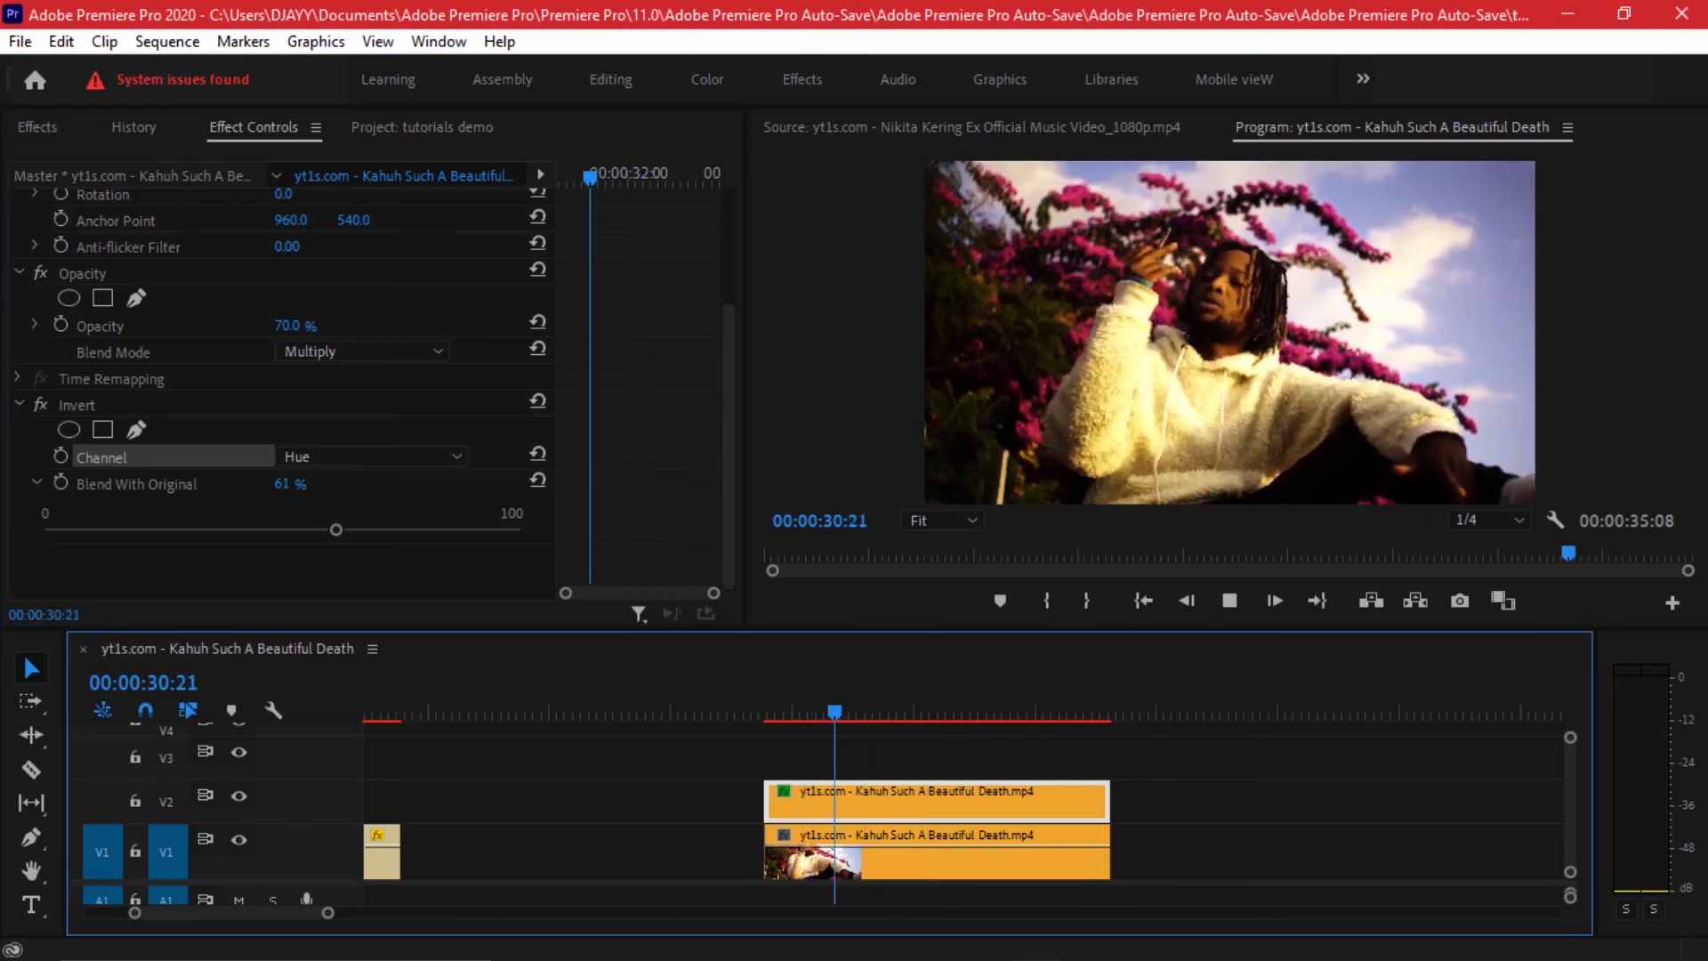
key("space")
left_click(239, 795)
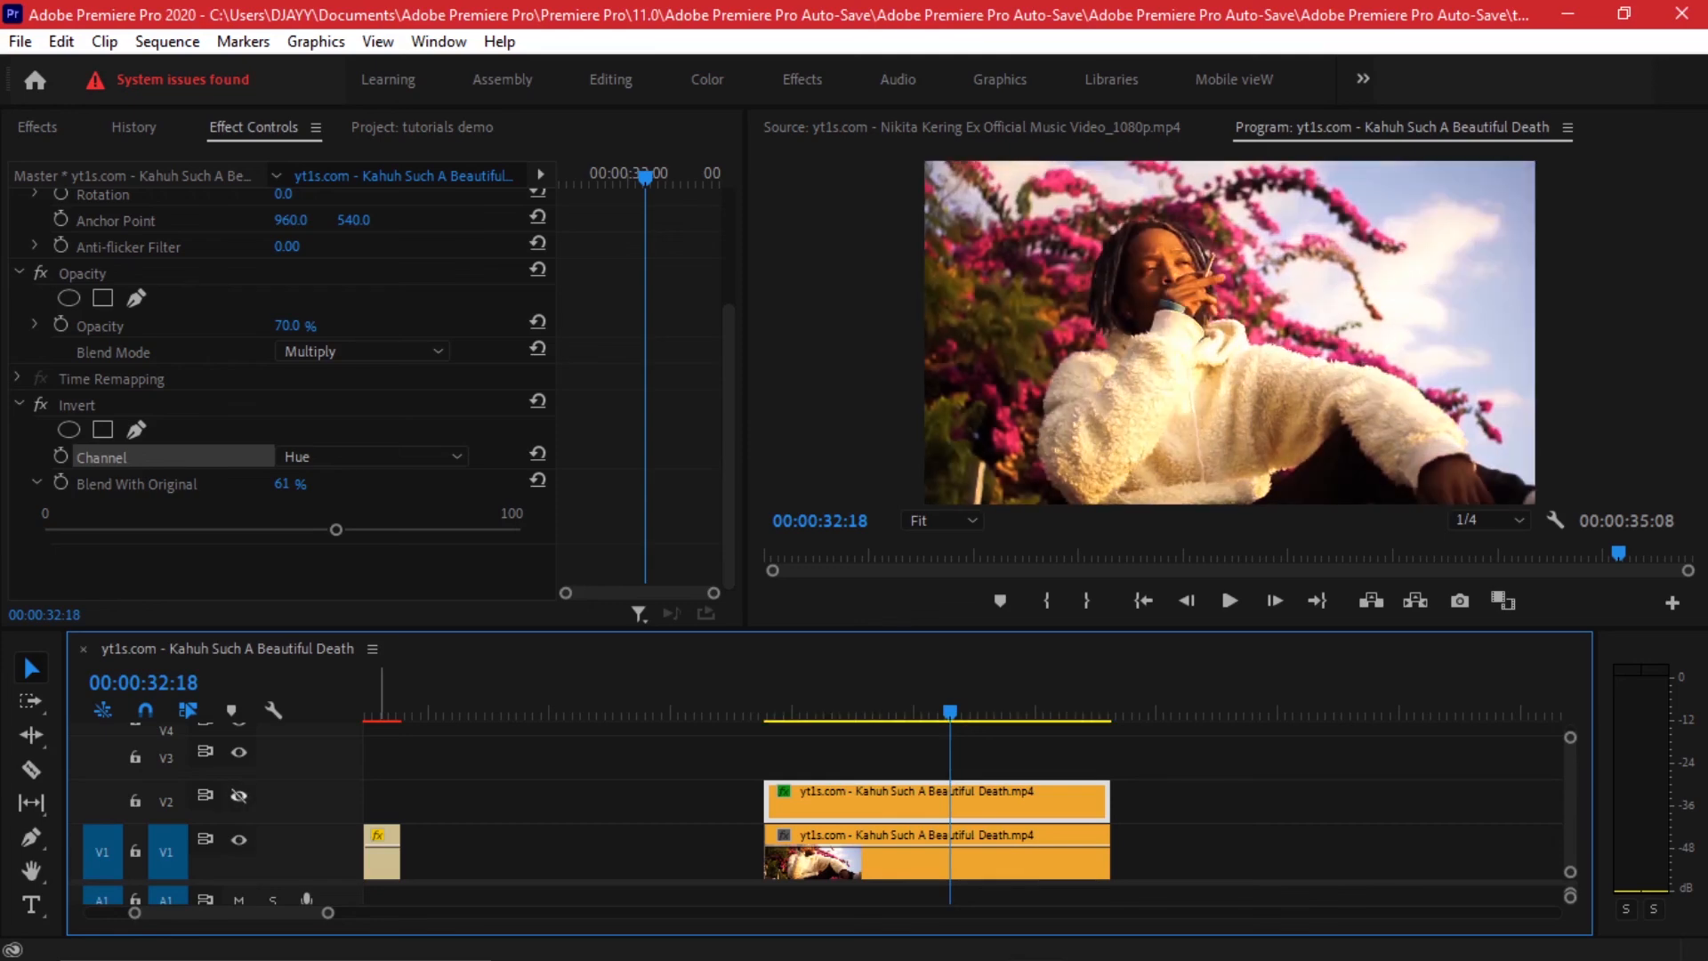
left_click(238, 796)
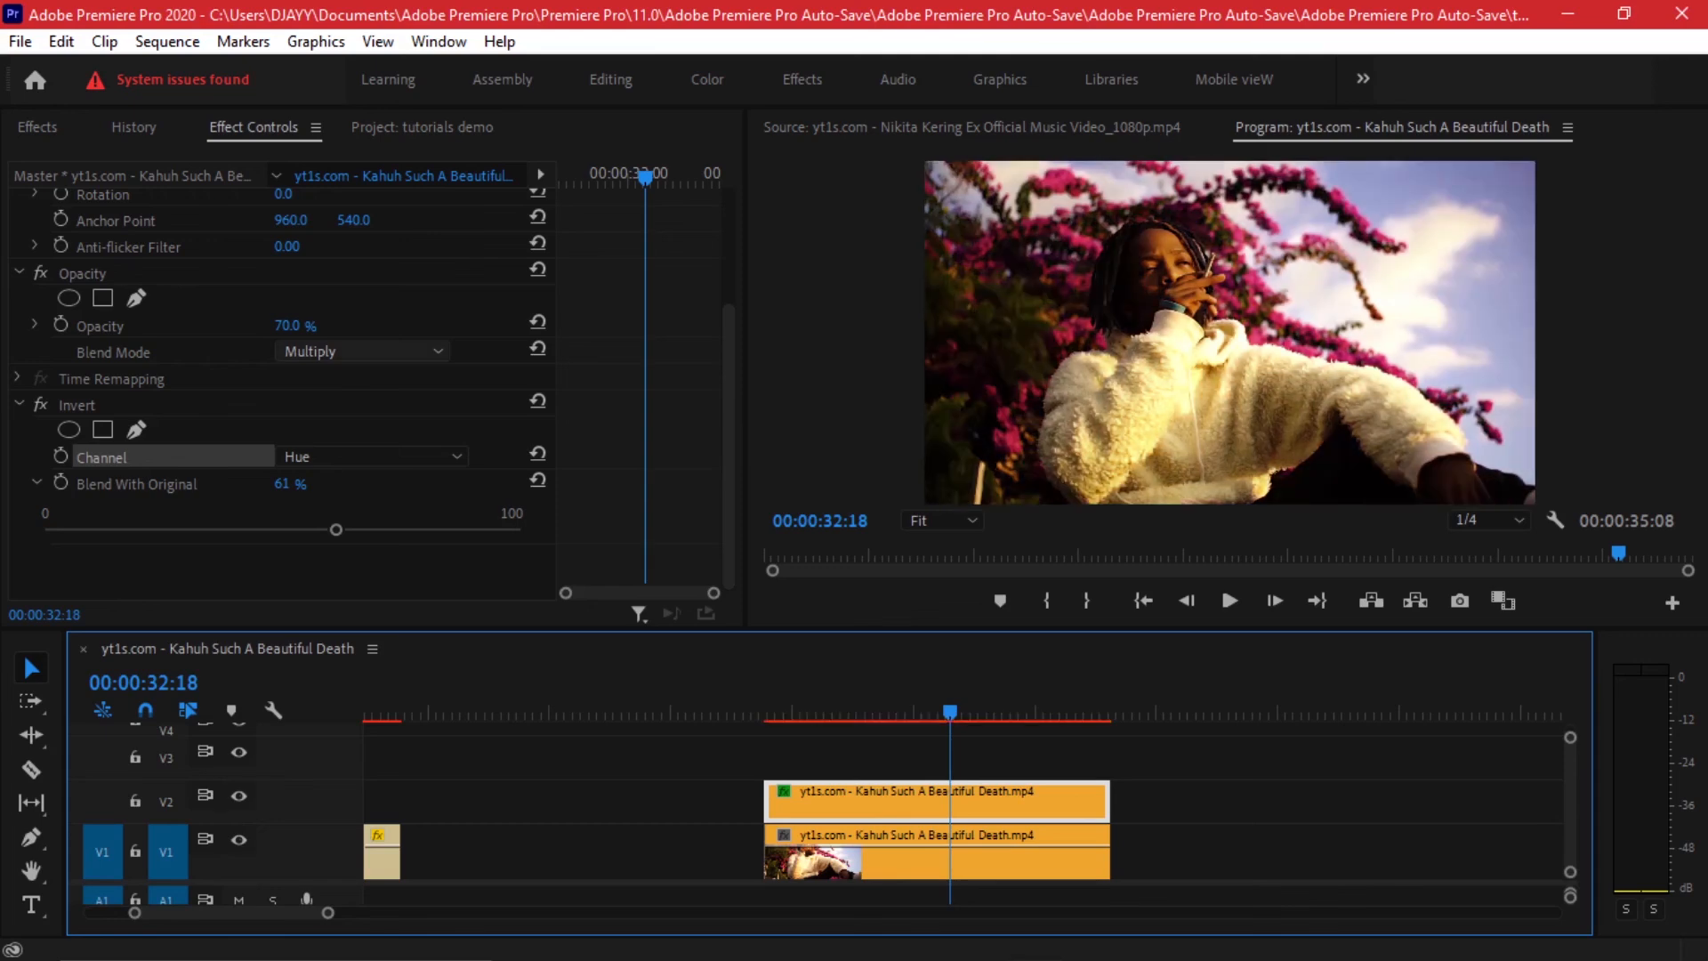
Step: Set the Invert effect's Blend With Original to 74% and play back the Kahuh clip from 00:00:29:16
left_click_drag(336, 530, 351, 530)
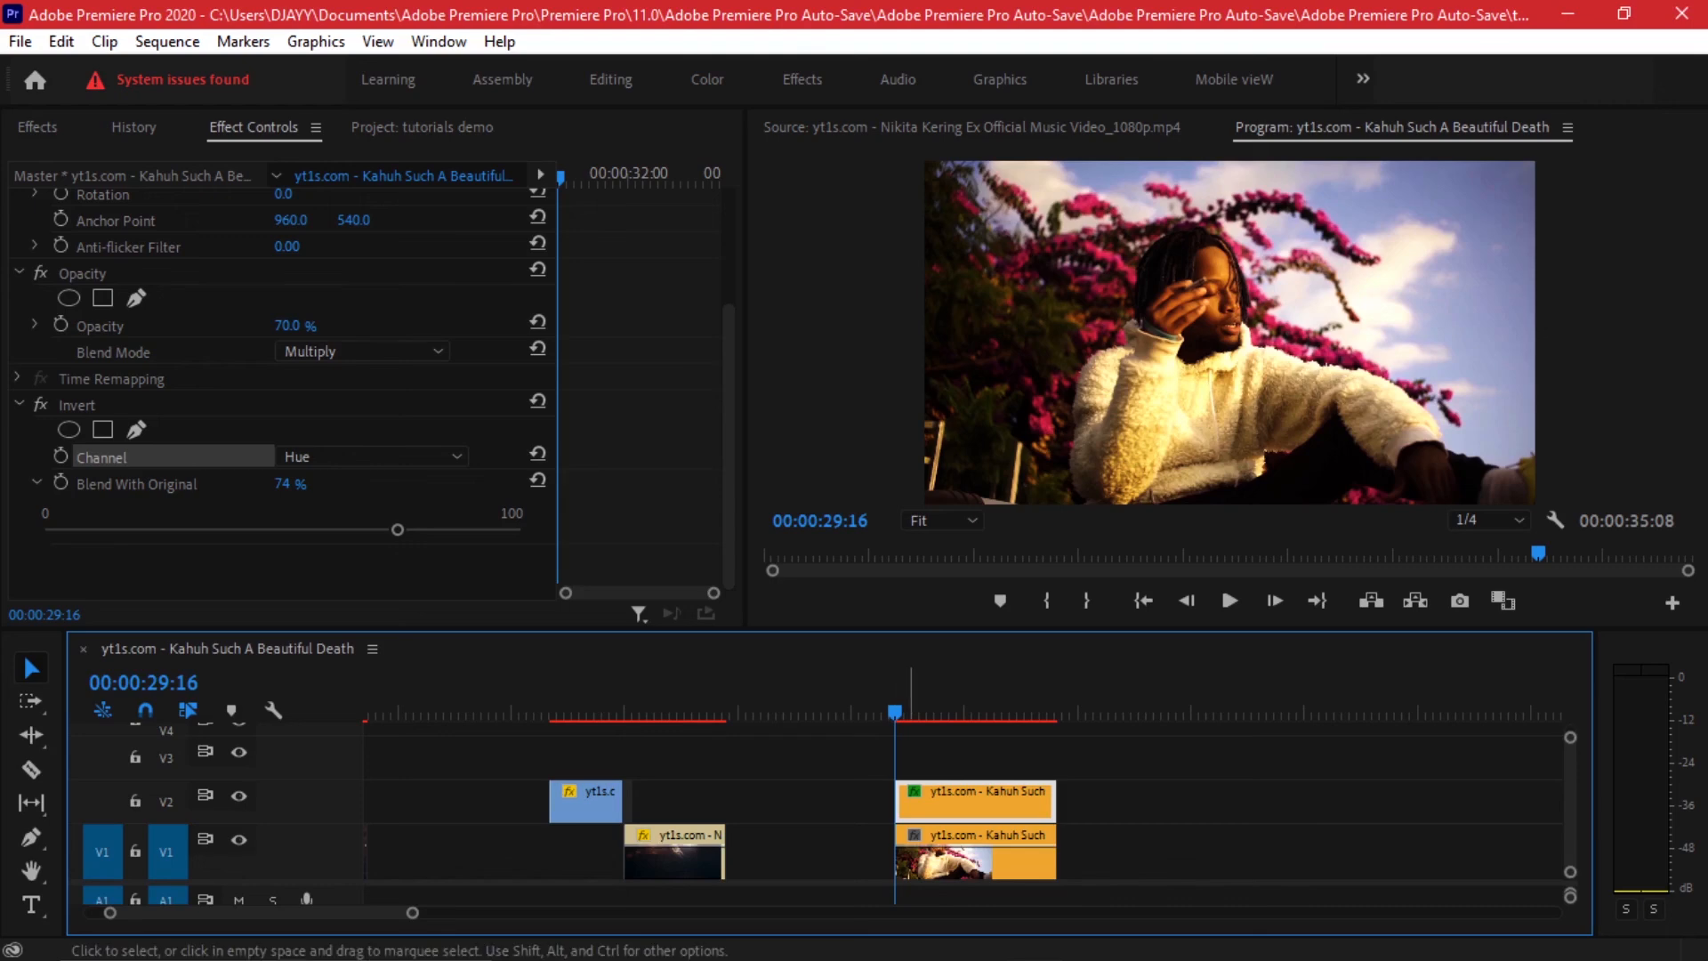
key("space")
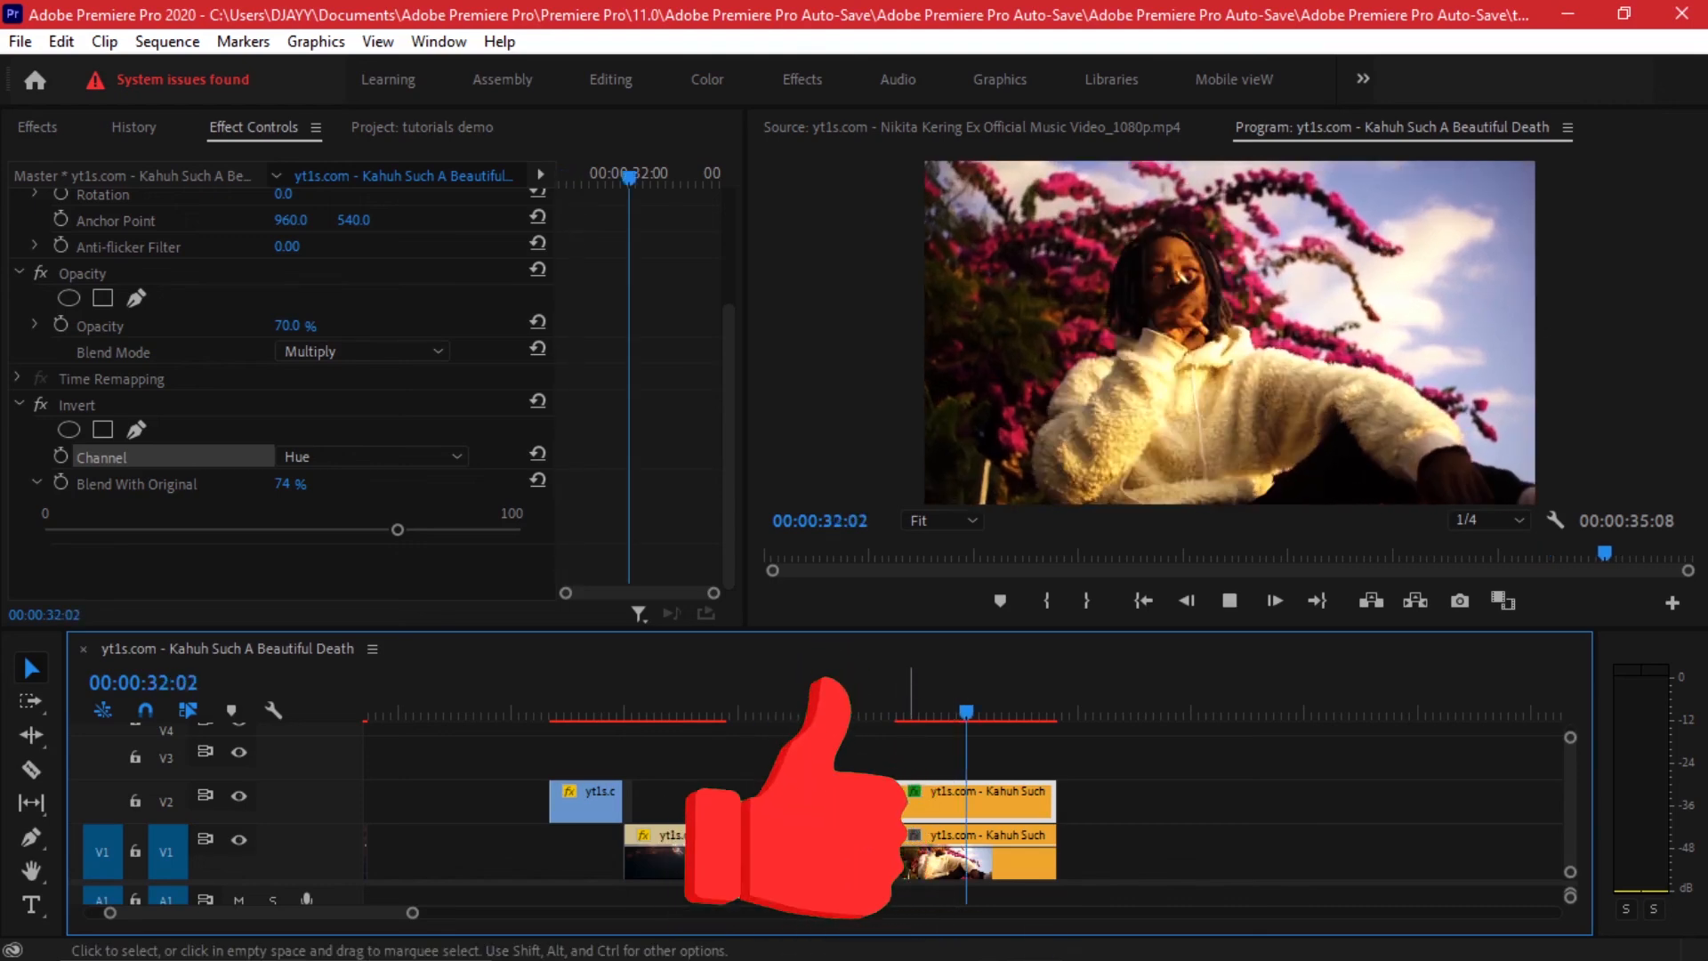
key("space")
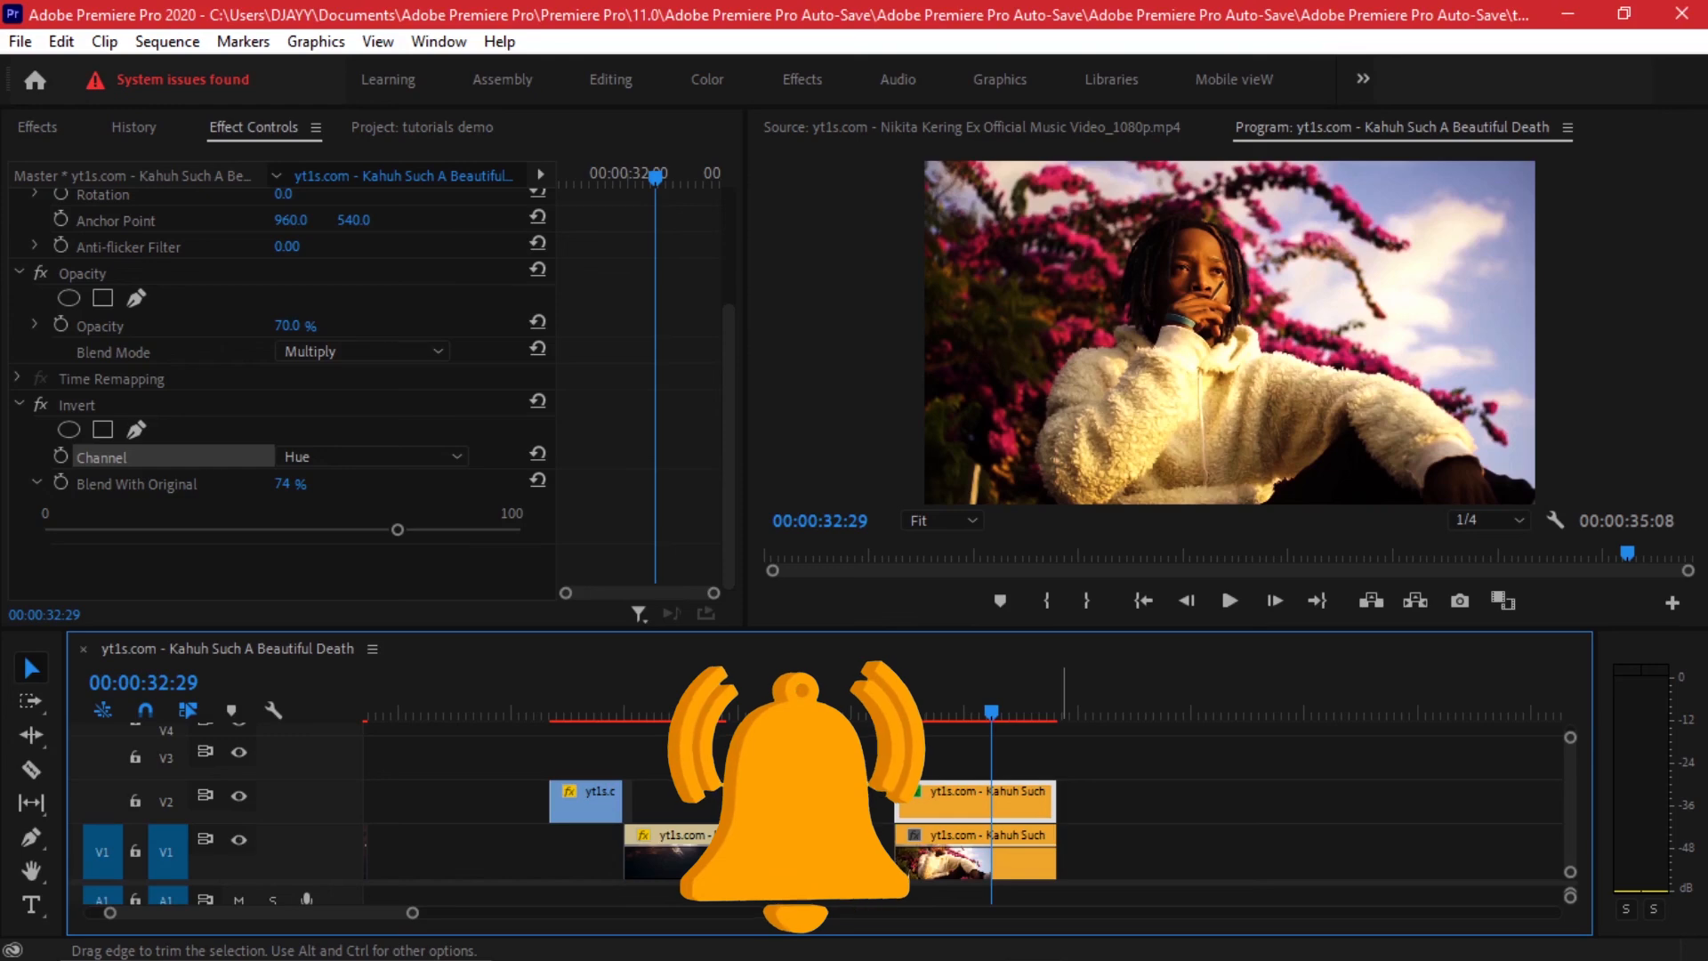
Step: Extend the ends of the stacked Kahuh clips on V1 and V2 to 00:00:36:14
left_click_drag(1056, 853, 1091, 800)
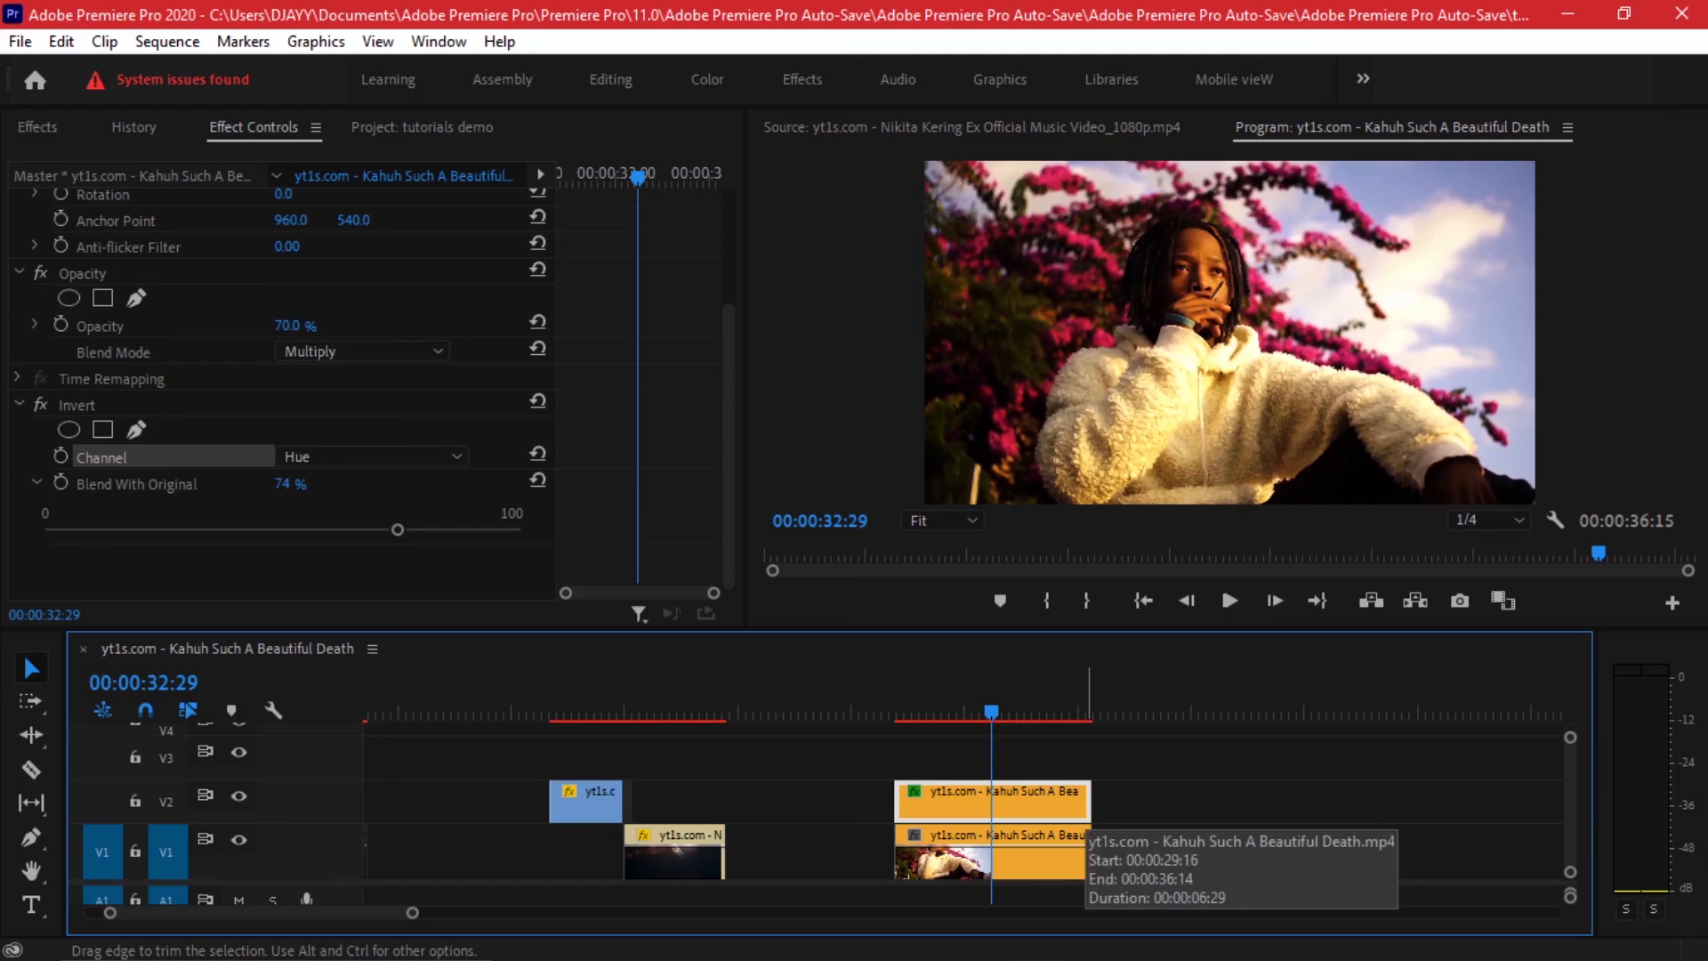